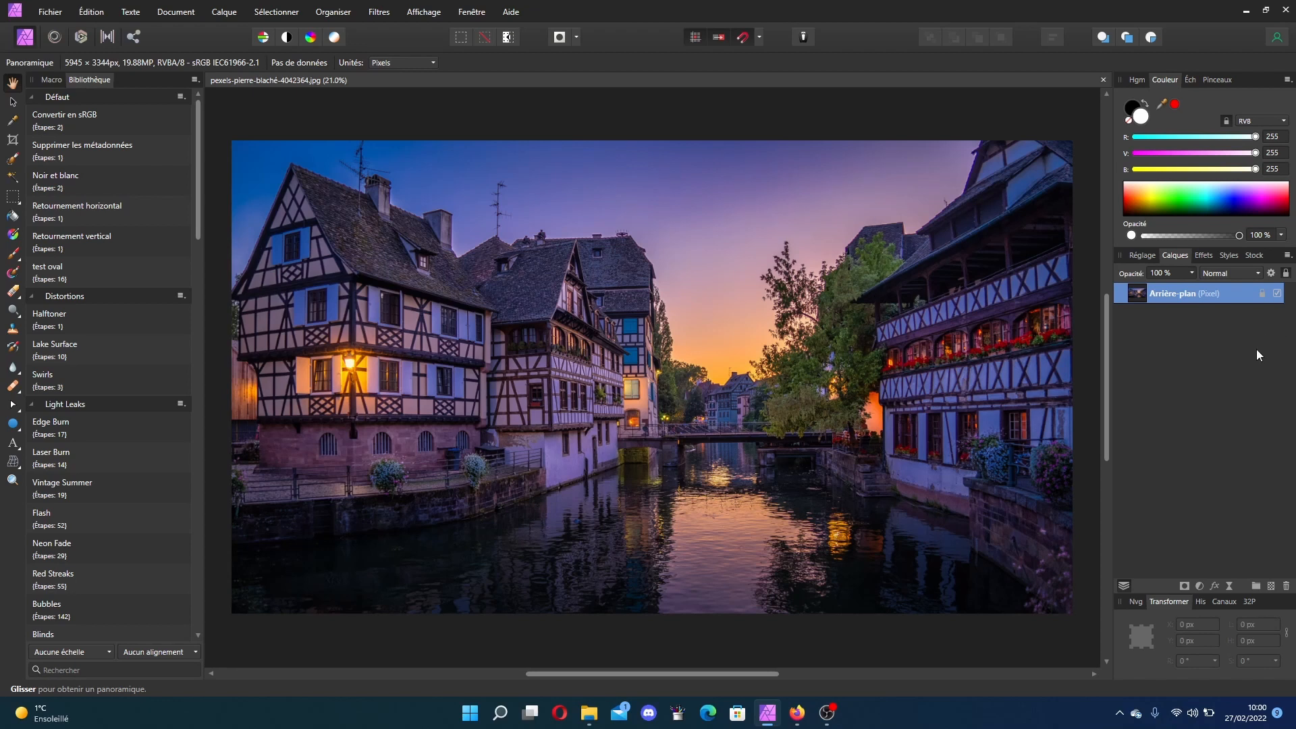
Step: Duplicate the background layer and rename the copy "écran chargement"
left_click(1265, 294)
key("ctrl+j")
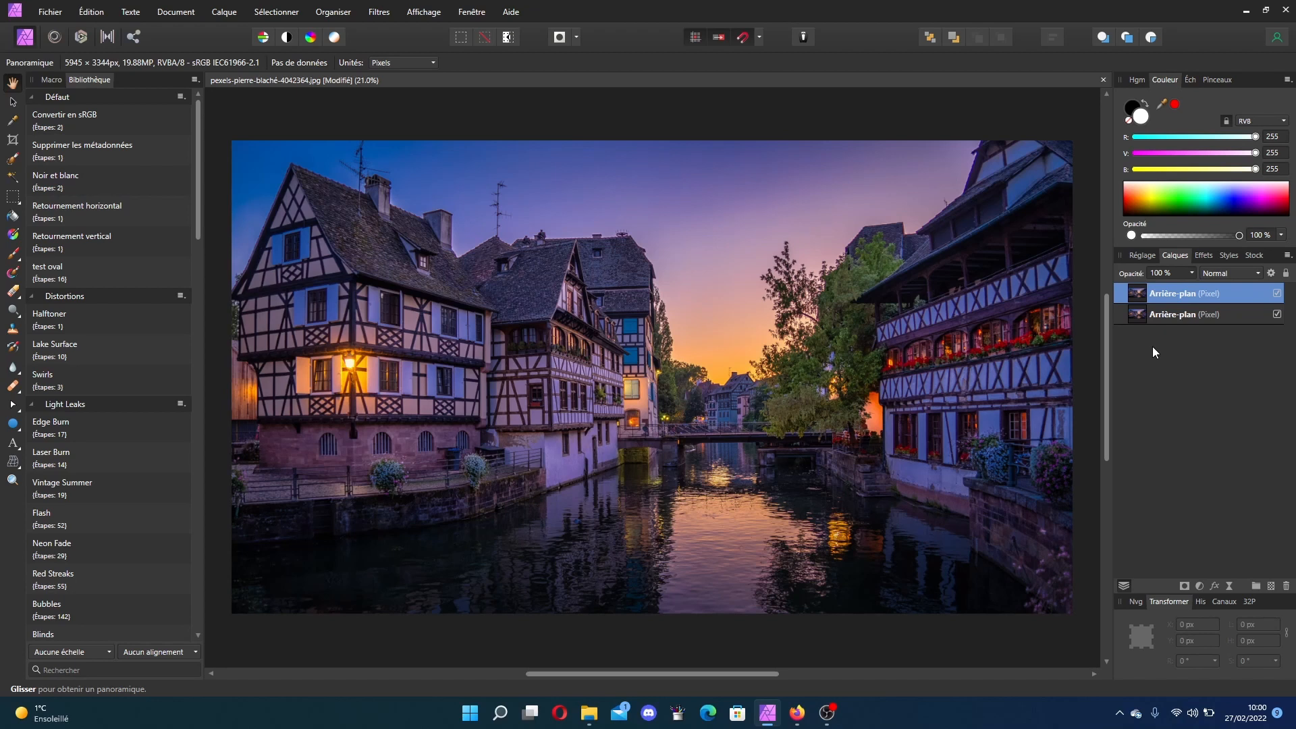
double_click(1172, 295)
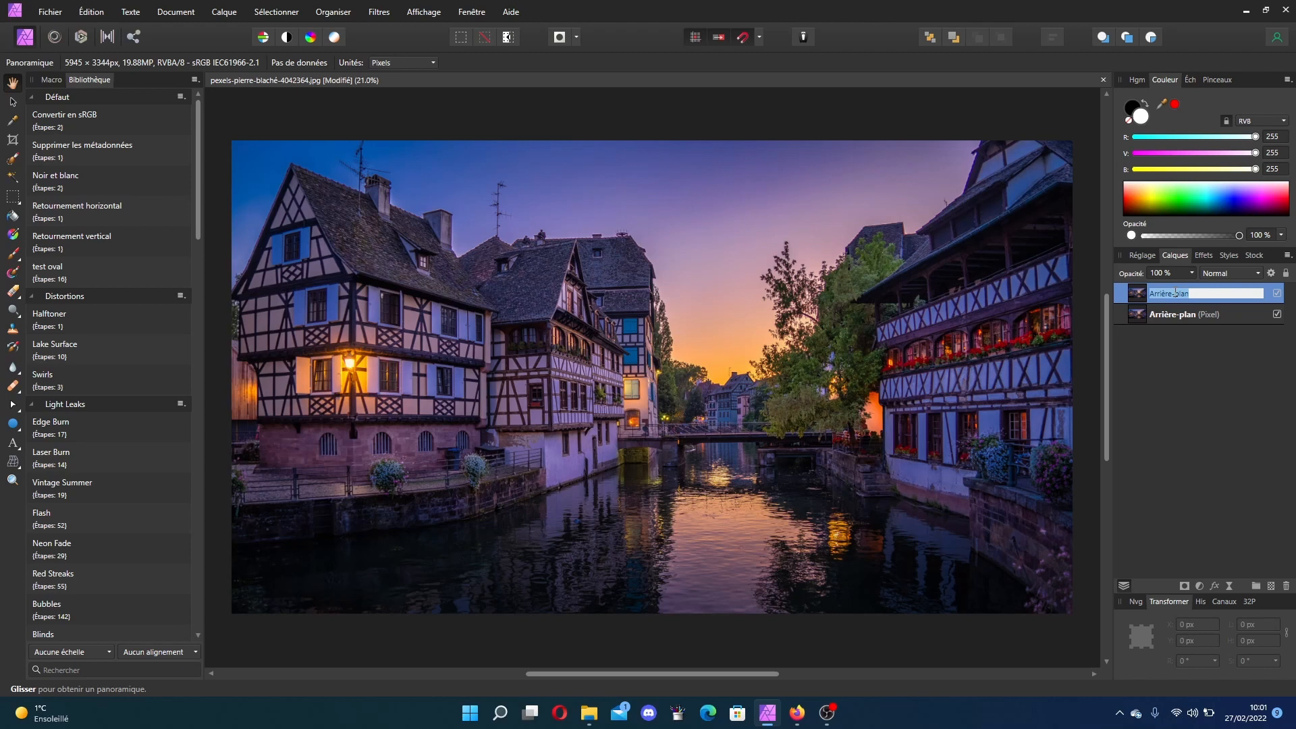
type("écran charement")
key("BackSpace")
key("BackSpace")
key("BackSpace")
key("BackSpace")
key("BackSpace")
type("geement")
key("Return")
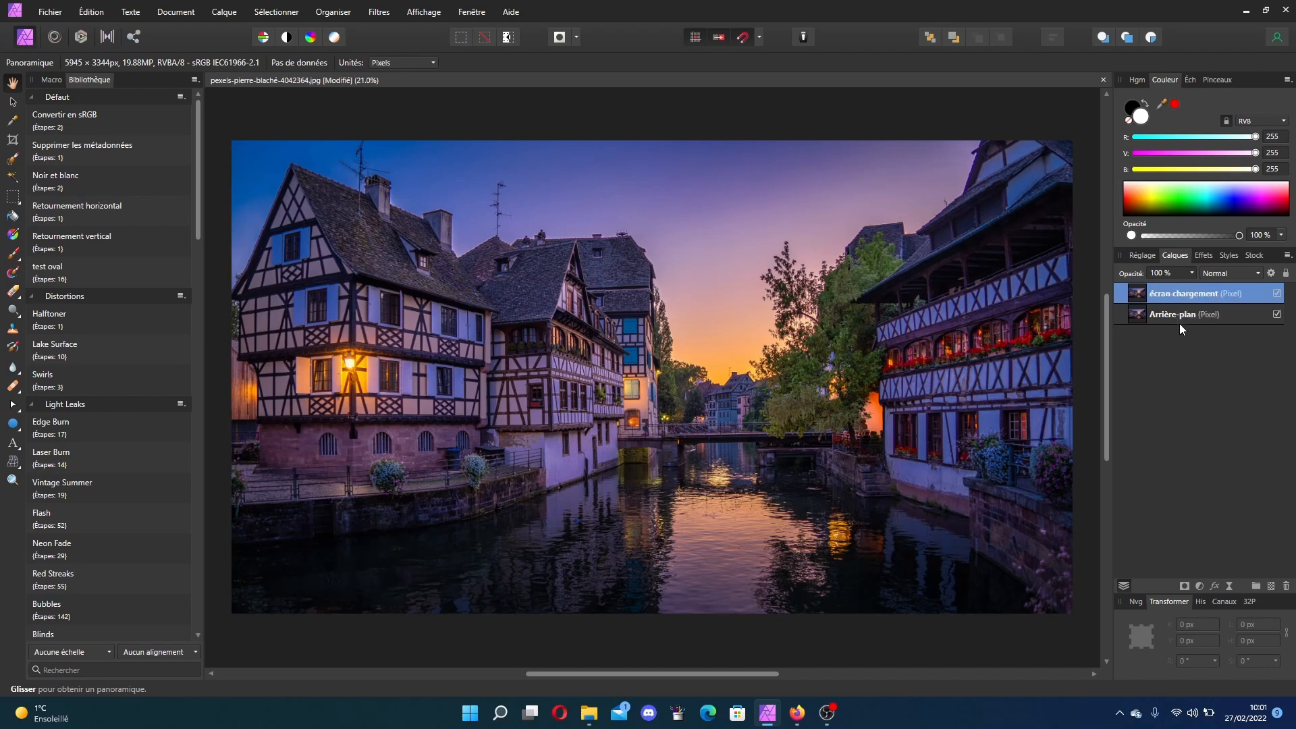
Step: Draw an ellipse about 5201 × 654 px across the bottom of the photo and fill it yellow (R 255, V 202, B 44)
left_click(14, 427)
left_click(73, 85)
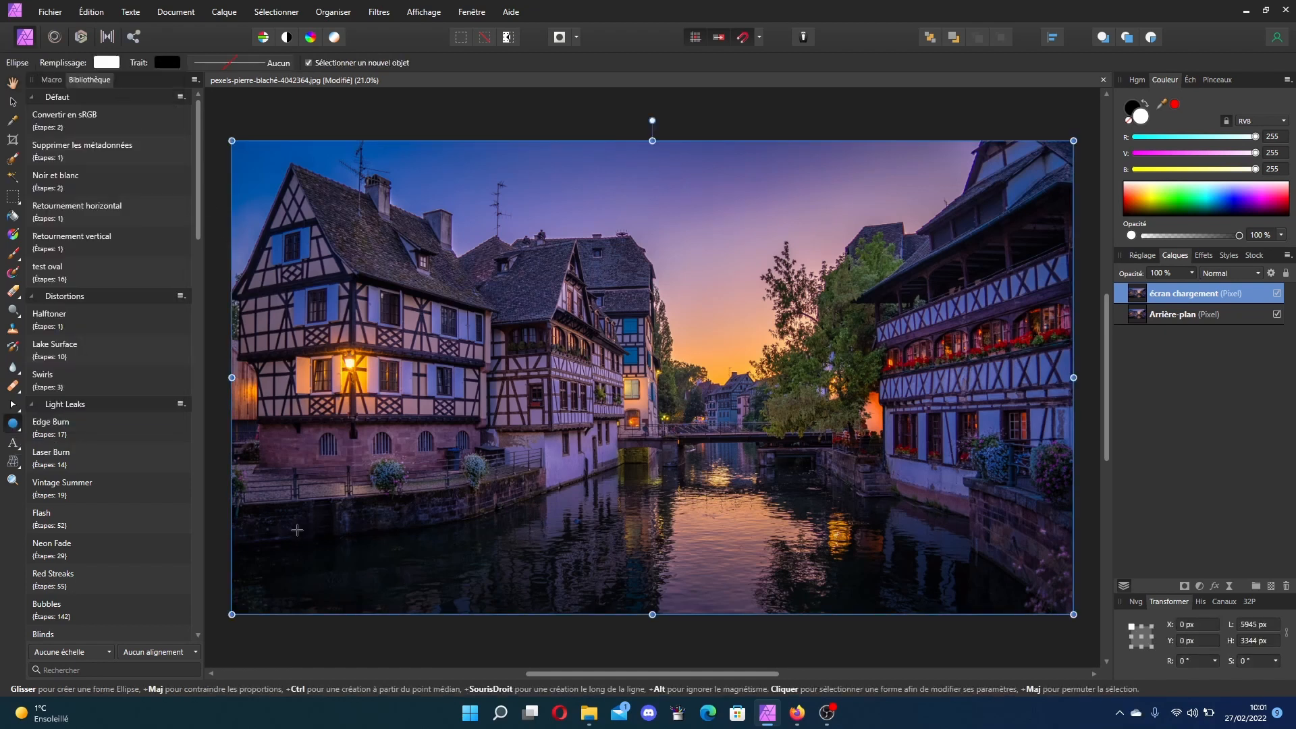
left_click_drag(294, 522, 1032, 616)
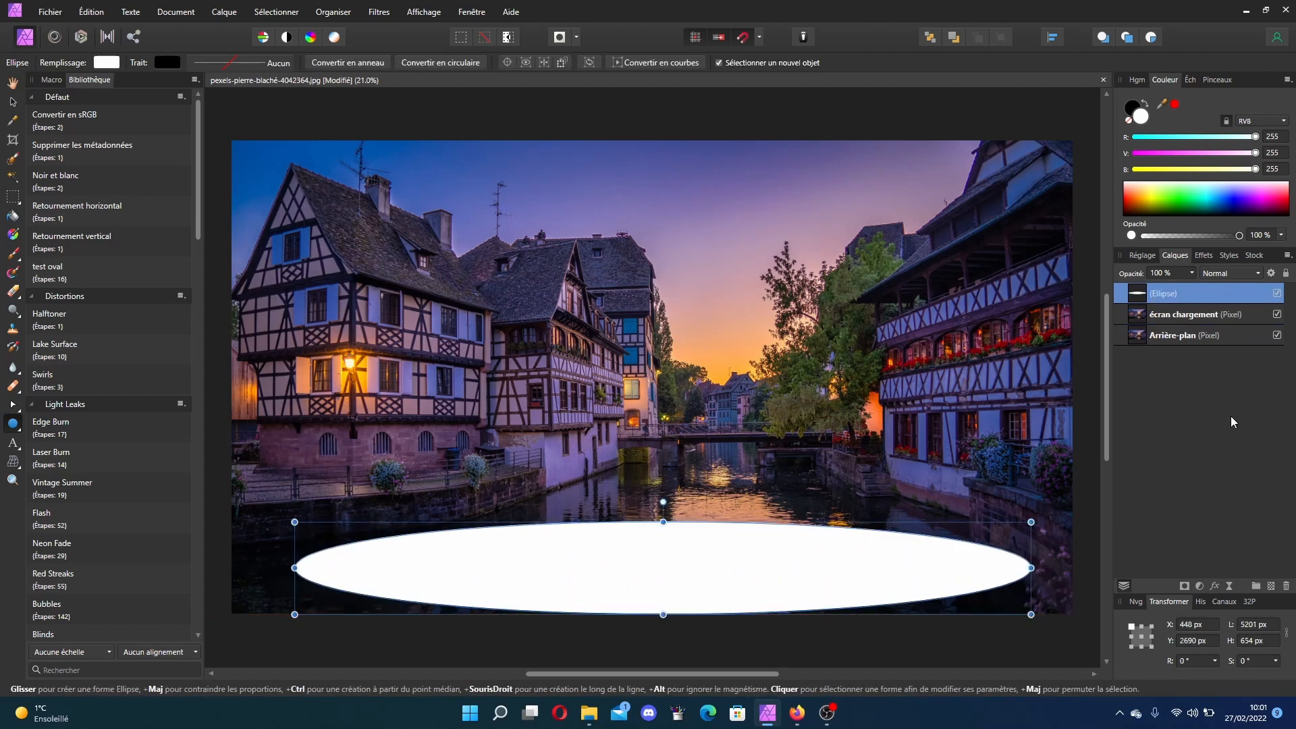
left_click(108, 64)
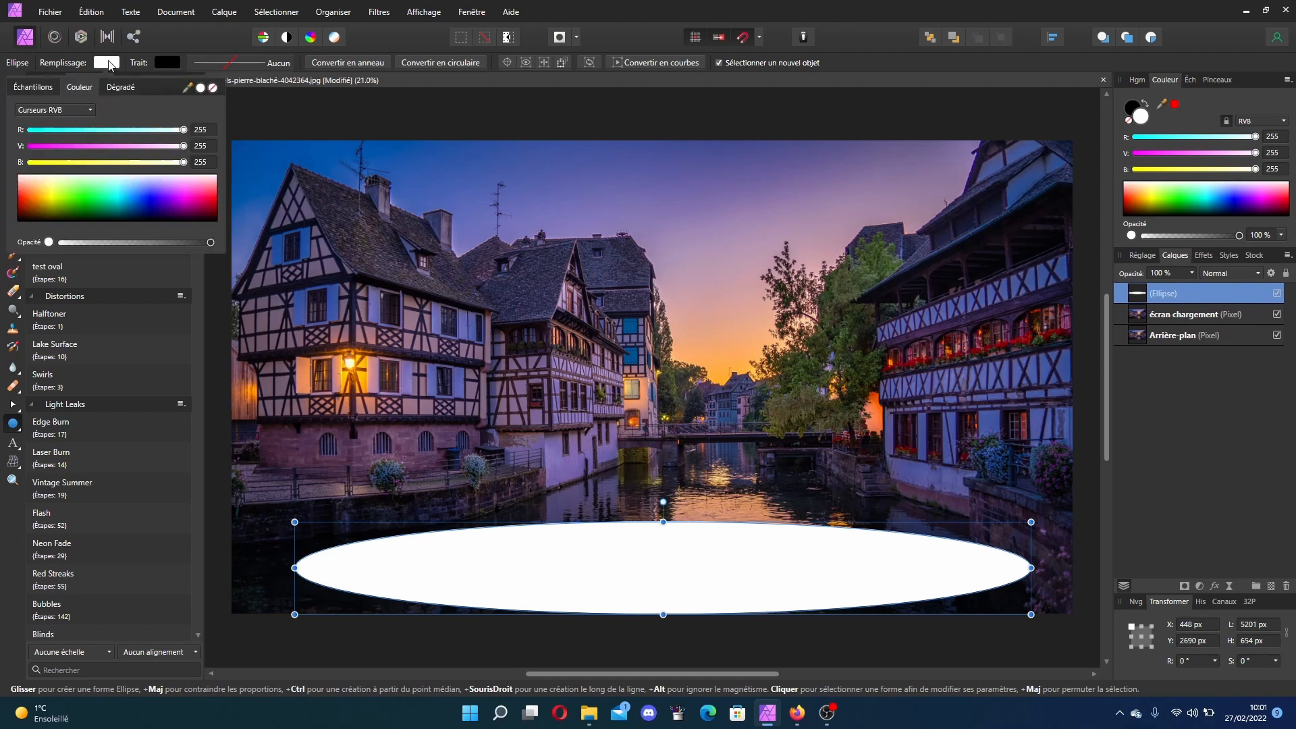
left_click(43, 195)
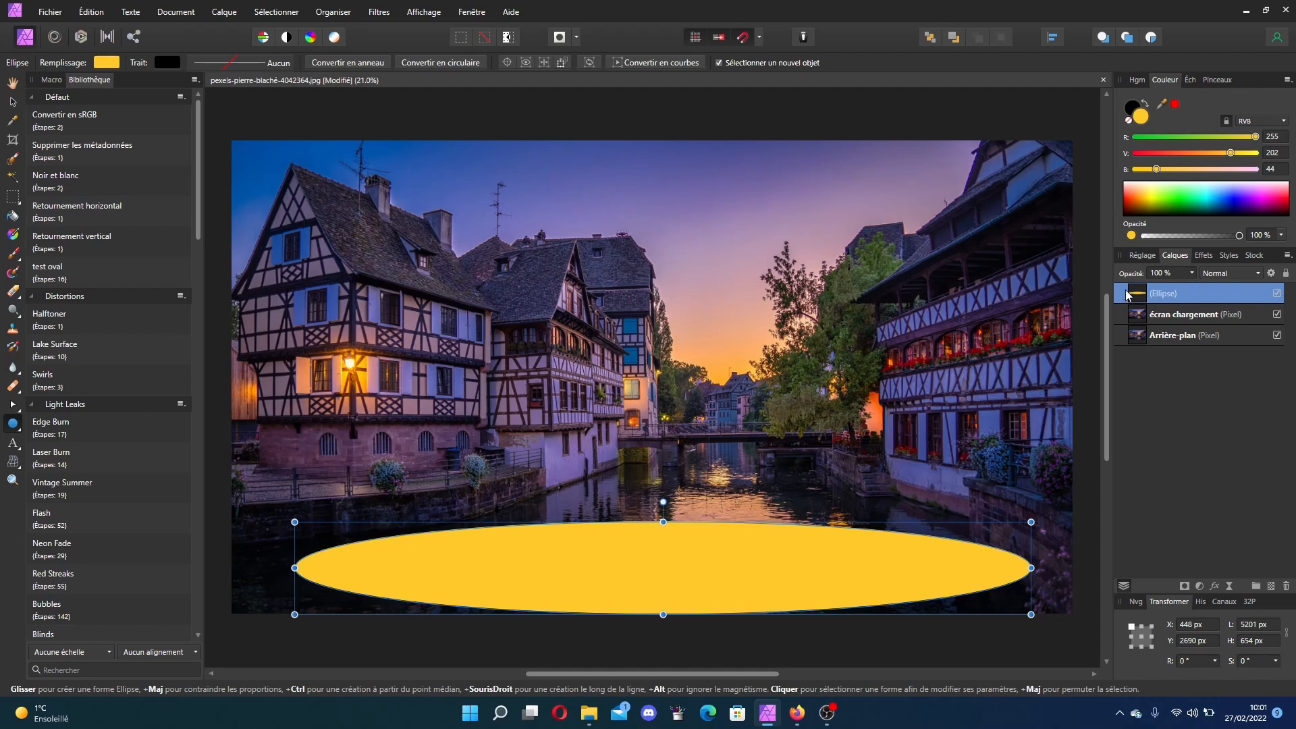
Step: Move the ellipse layer below the écran chargement layer and select écran chargement again
left_click_drag(1126, 295, 1124, 326)
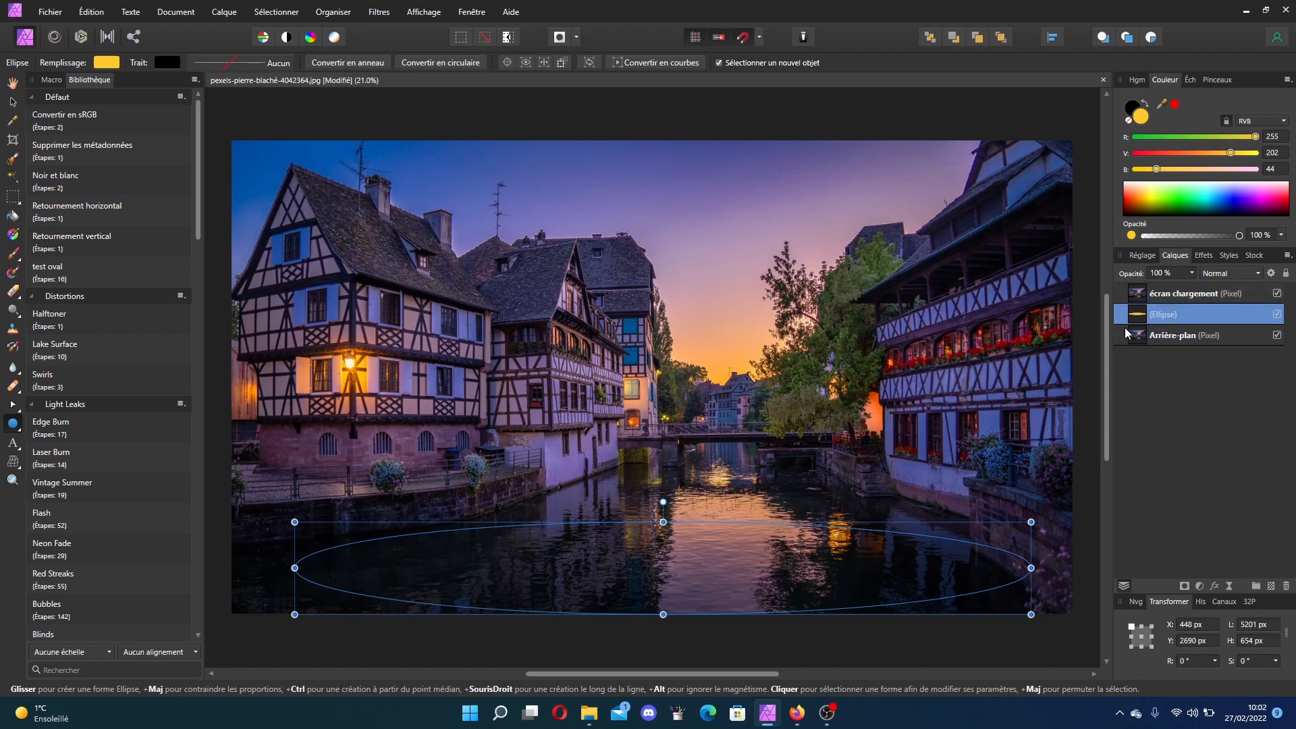
left_click(1174, 334)
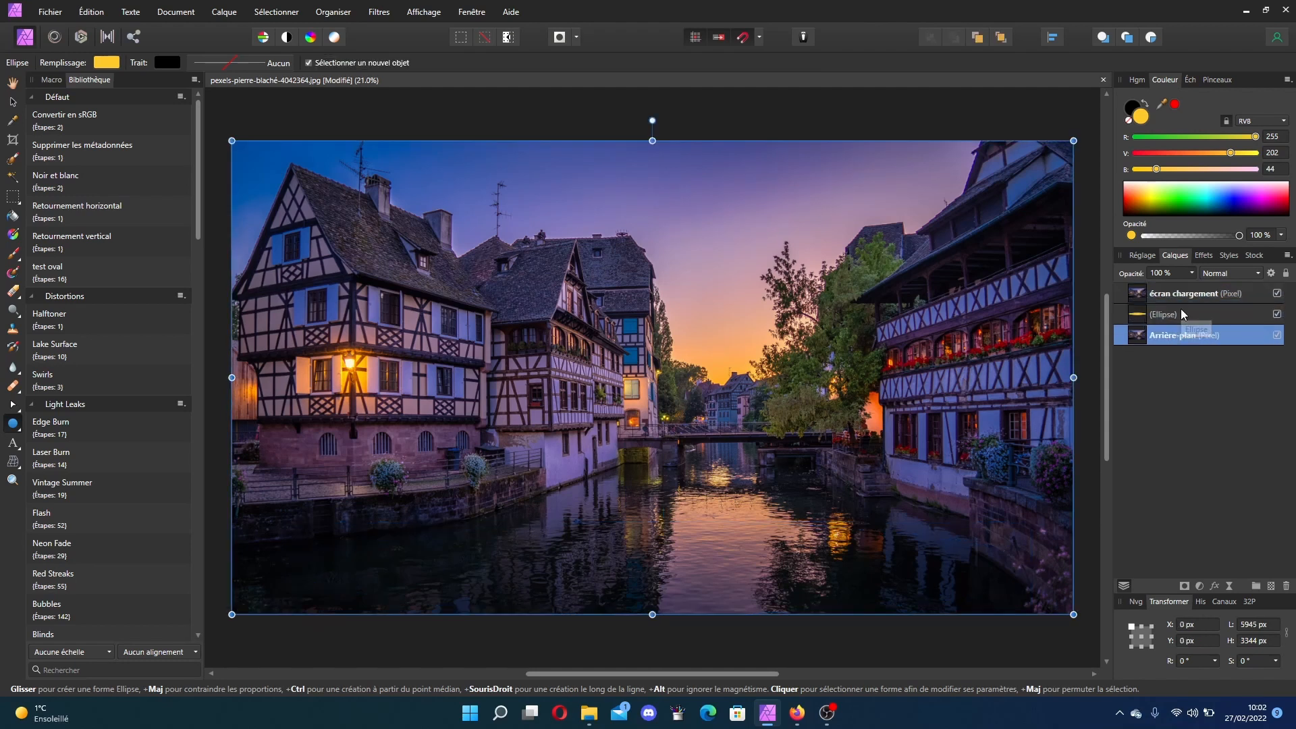
left_click(1183, 314)
left_click(1183, 293)
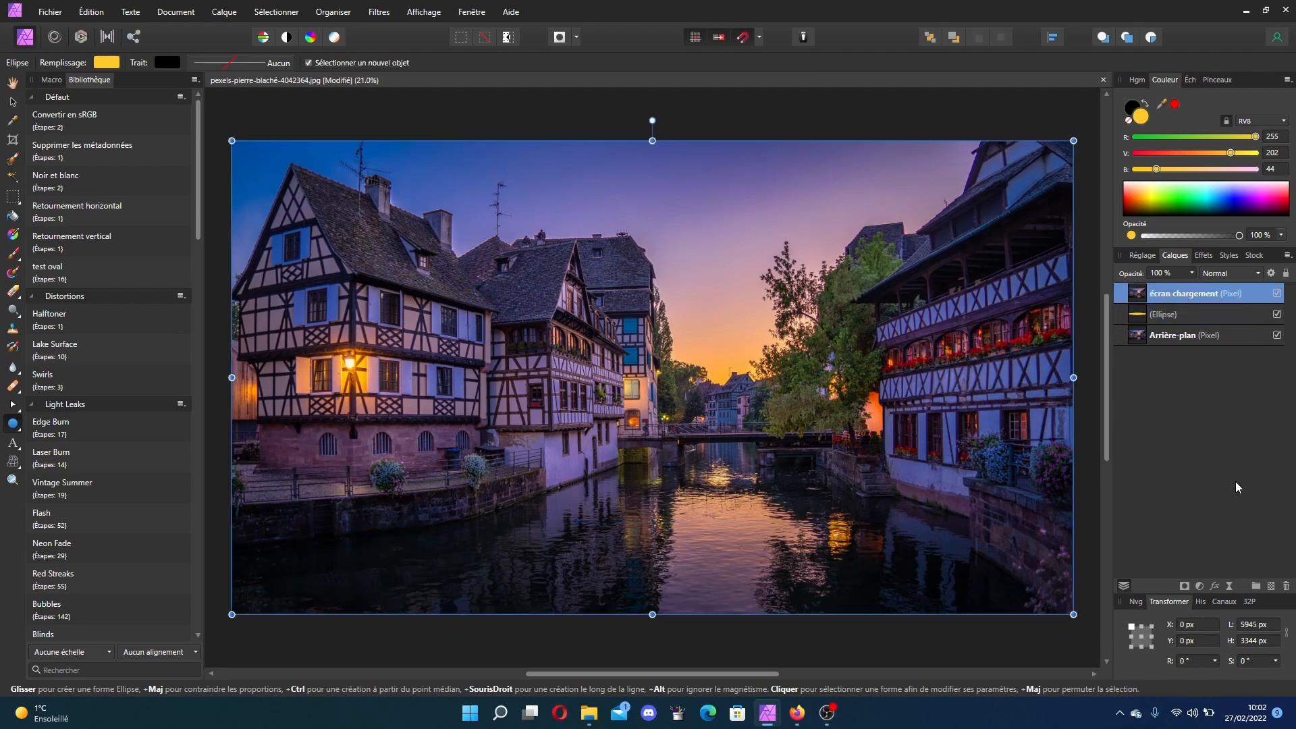
Step: Draw a rounded rectangle bar about 4348 × 224 px near the bottom of the image
left_click(12, 424)
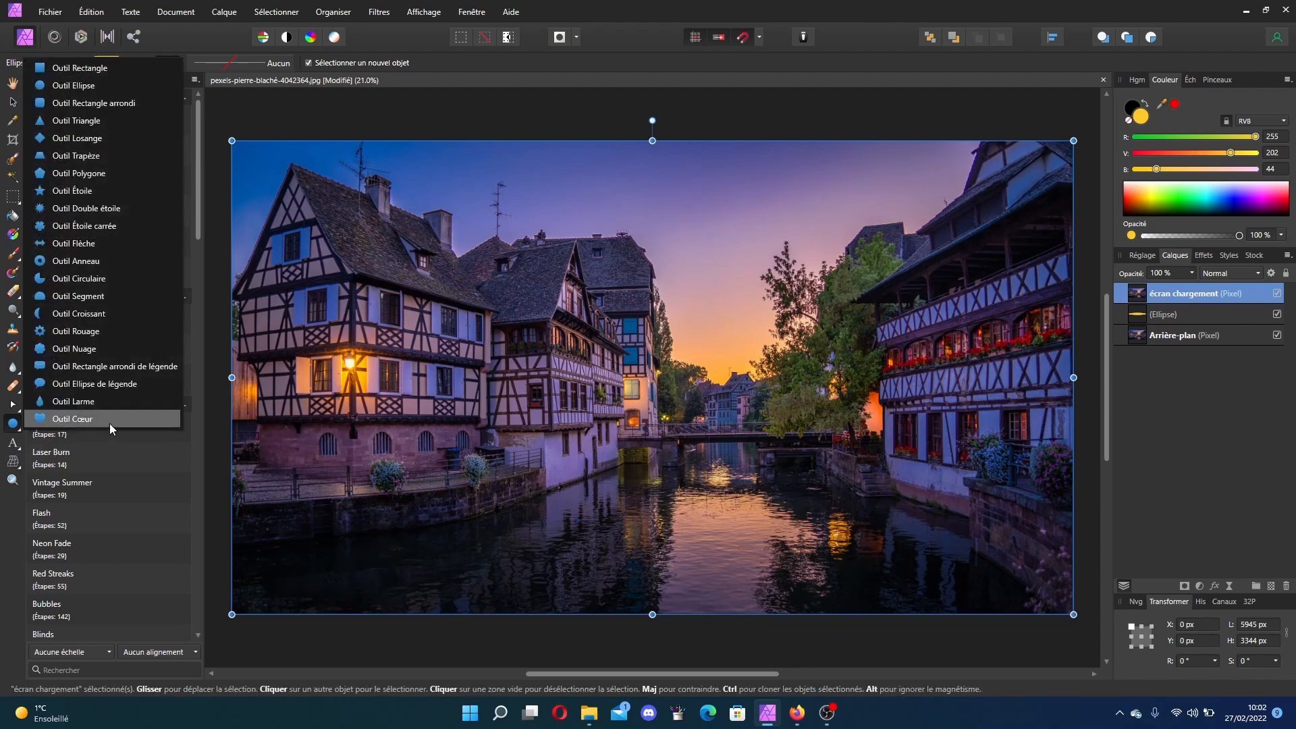
left_click(124, 102)
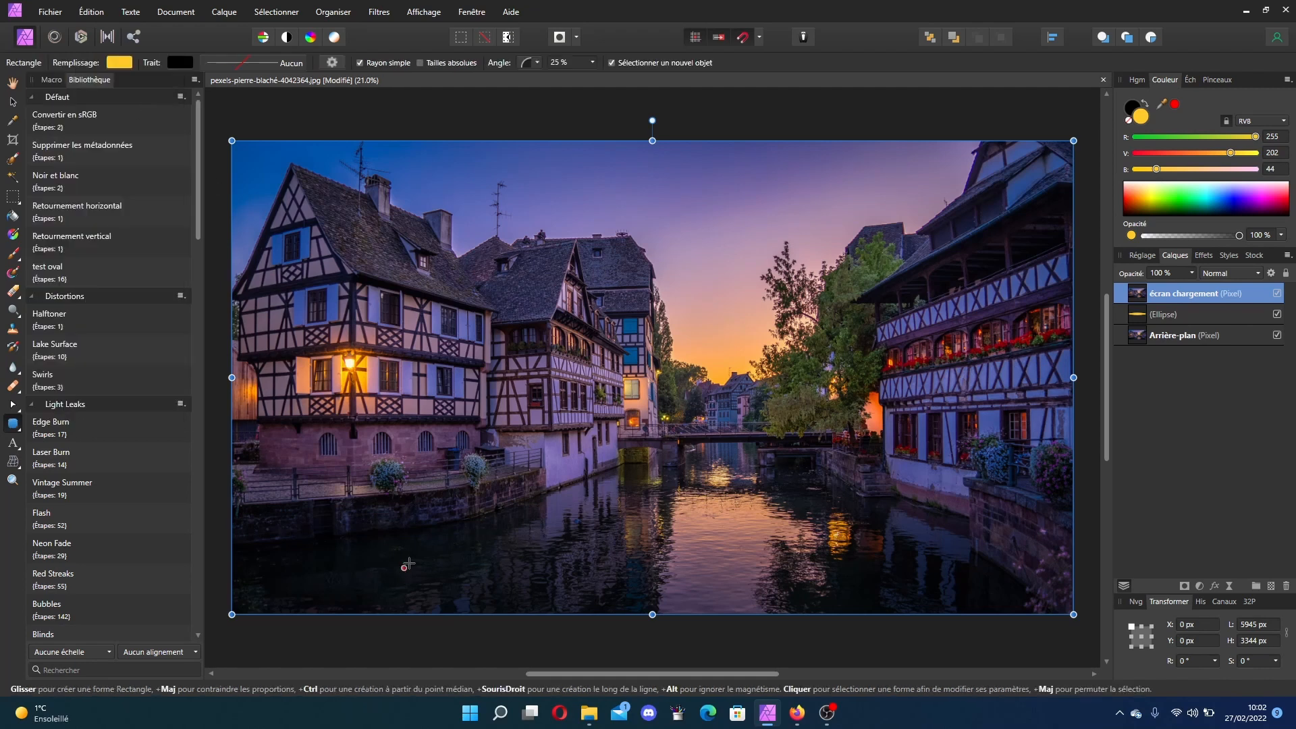
left_click_drag(359, 555, 975, 586)
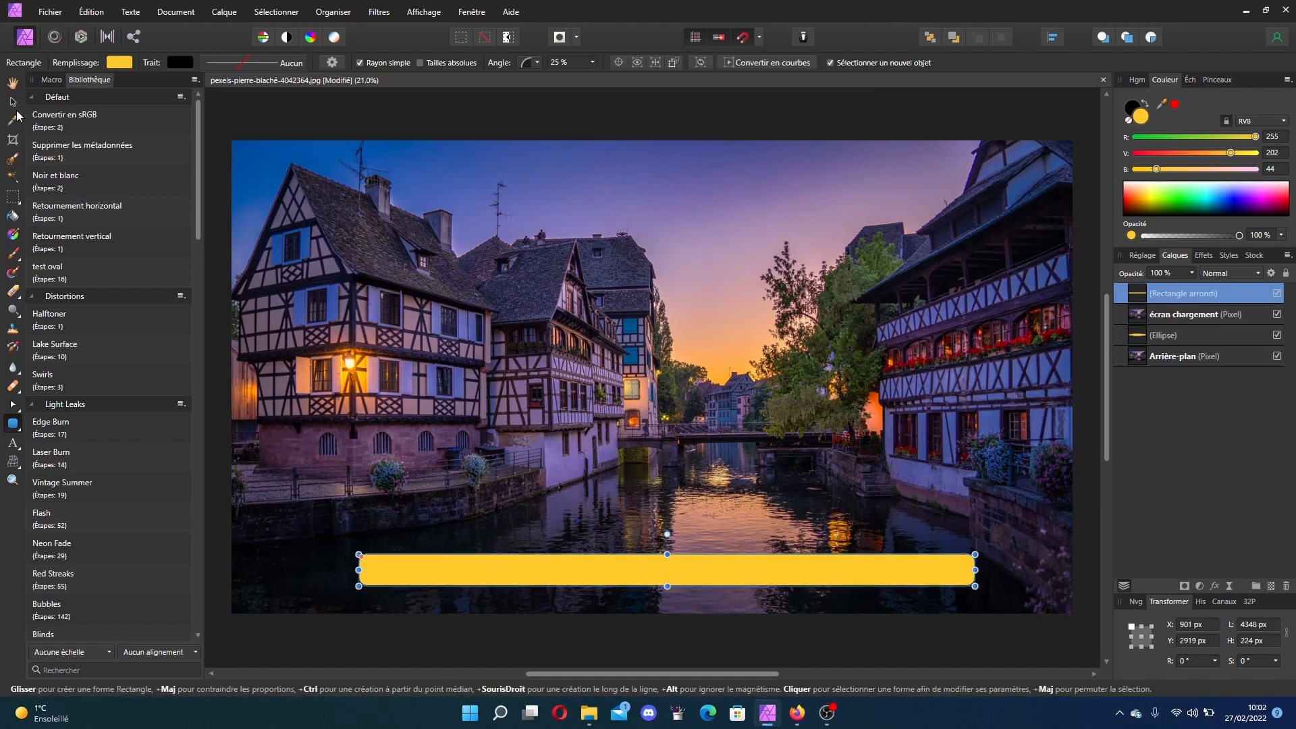
Step: Stretch the rounded rectangle to about 5337 px wide and change its fill to white
left_click(14, 102)
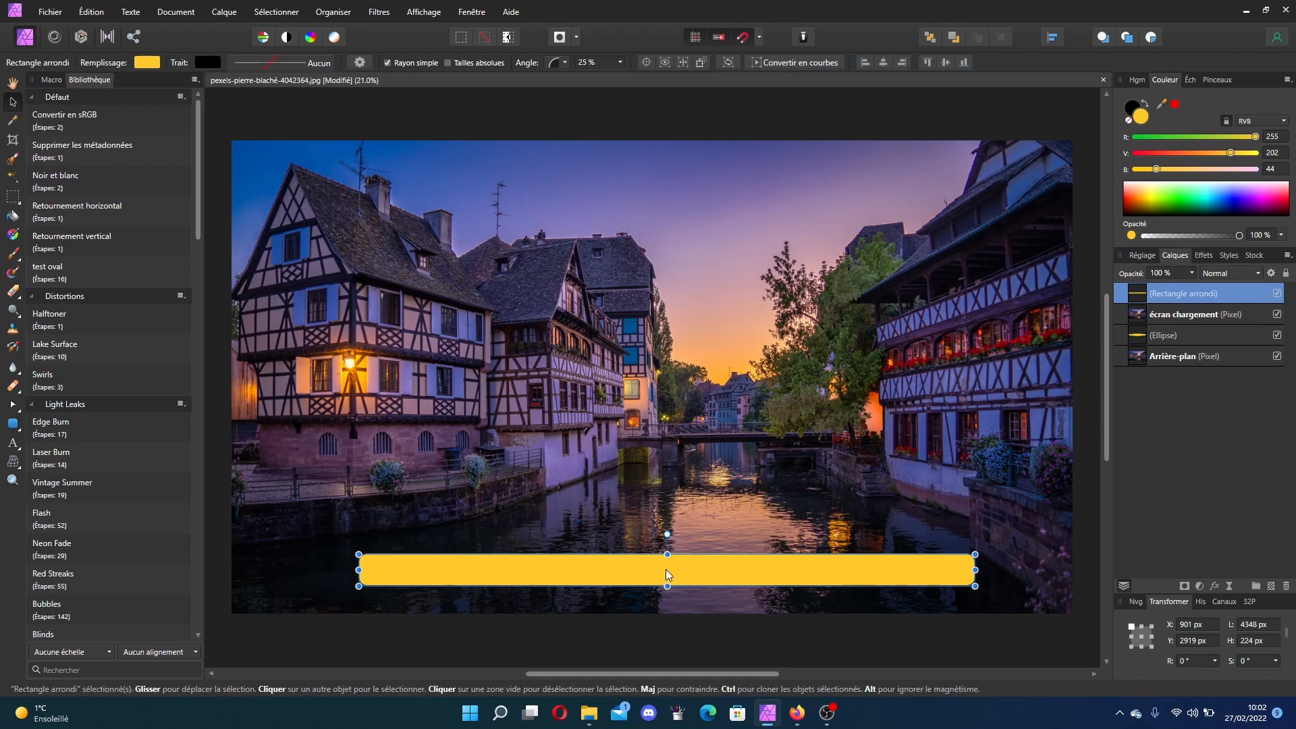
mouse_move(666, 569)
left_mouse_down()
mouse_move(679, 586)
mouse_move(667, 567)
left_mouse_up()
left_click_drag(973, 567, 1051, 568)
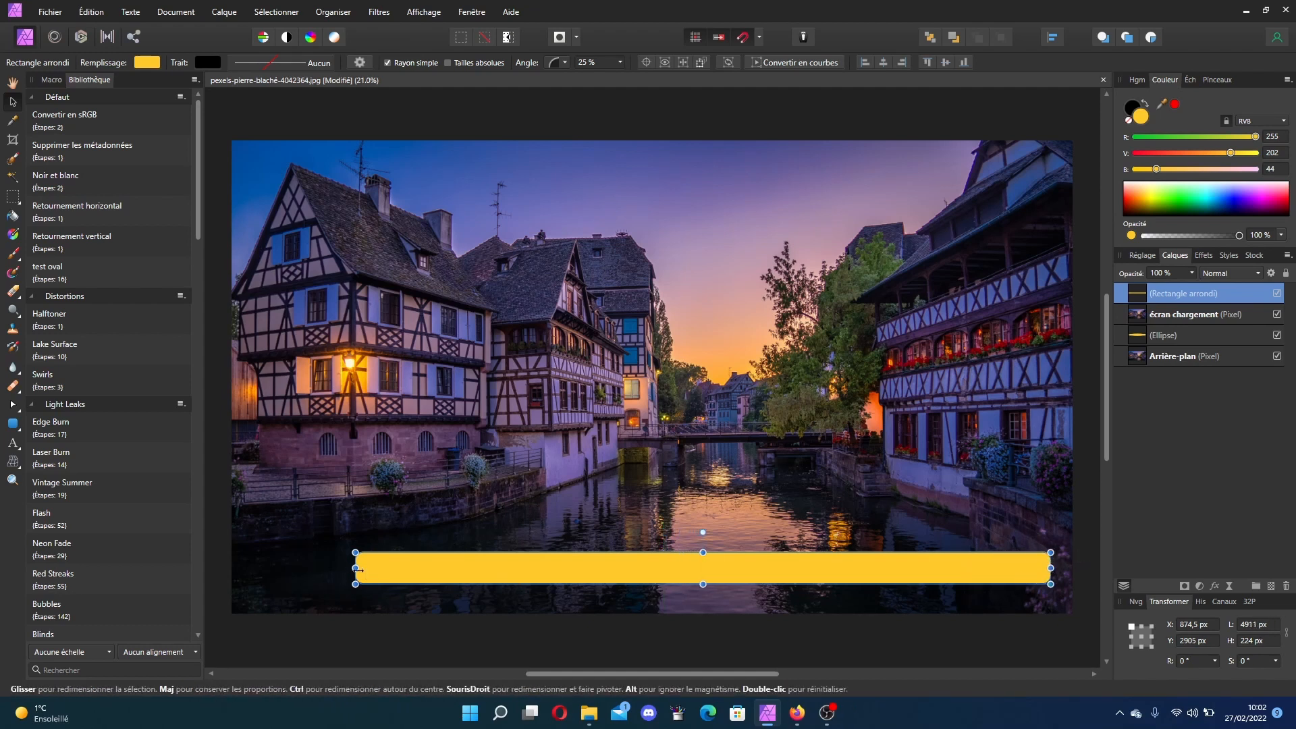
left_click_drag(355, 568, 294, 568)
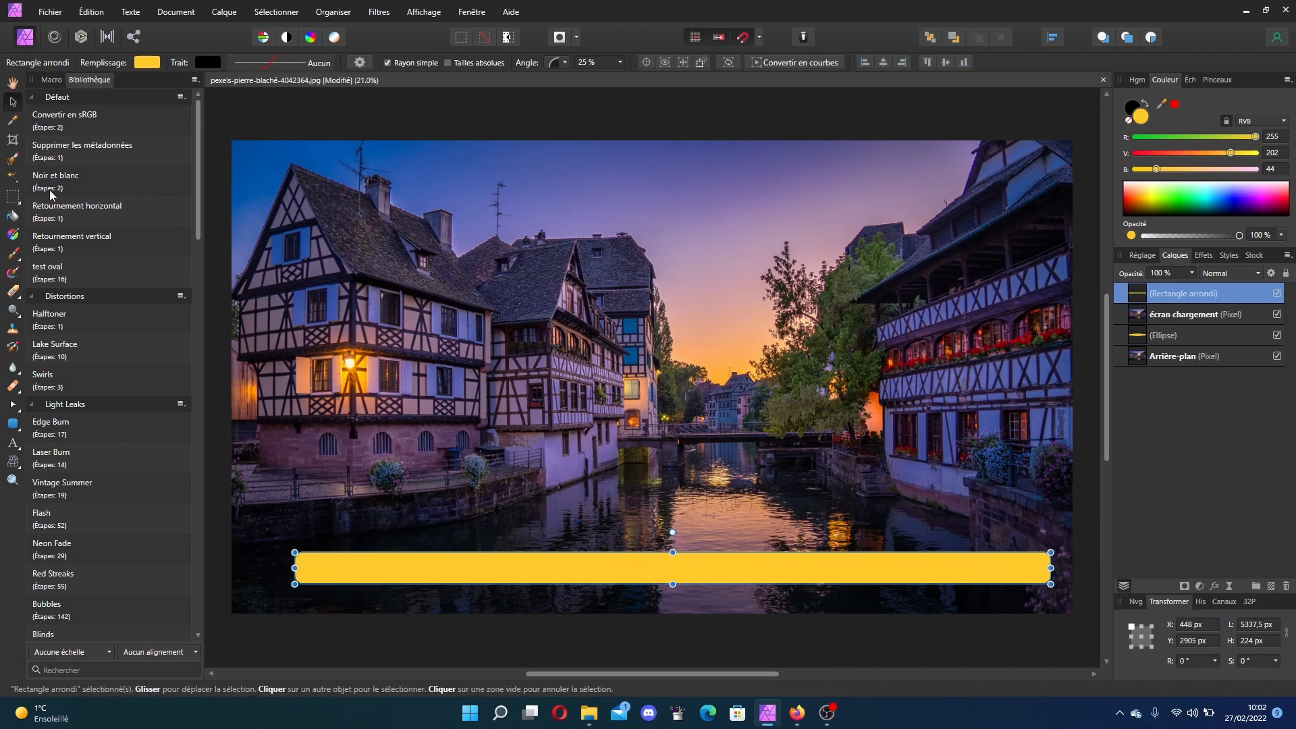
left_click(148, 63)
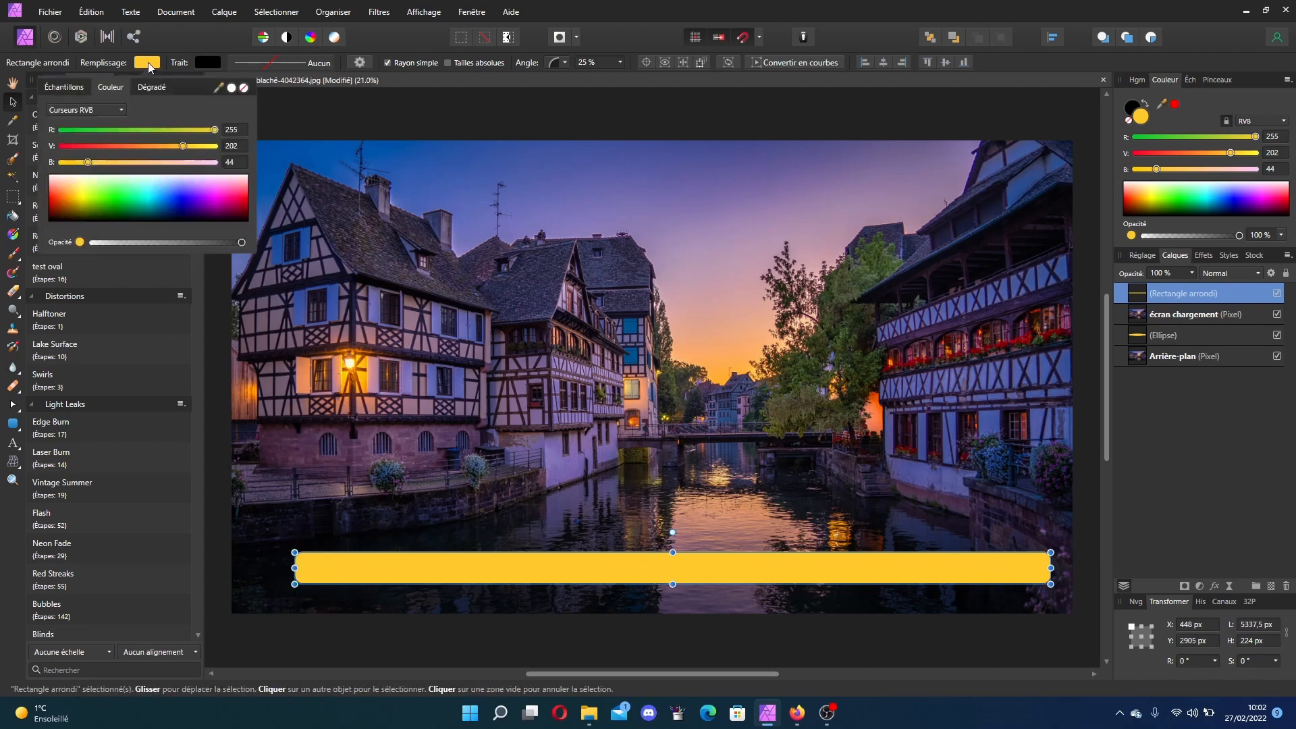
left_click(232, 88)
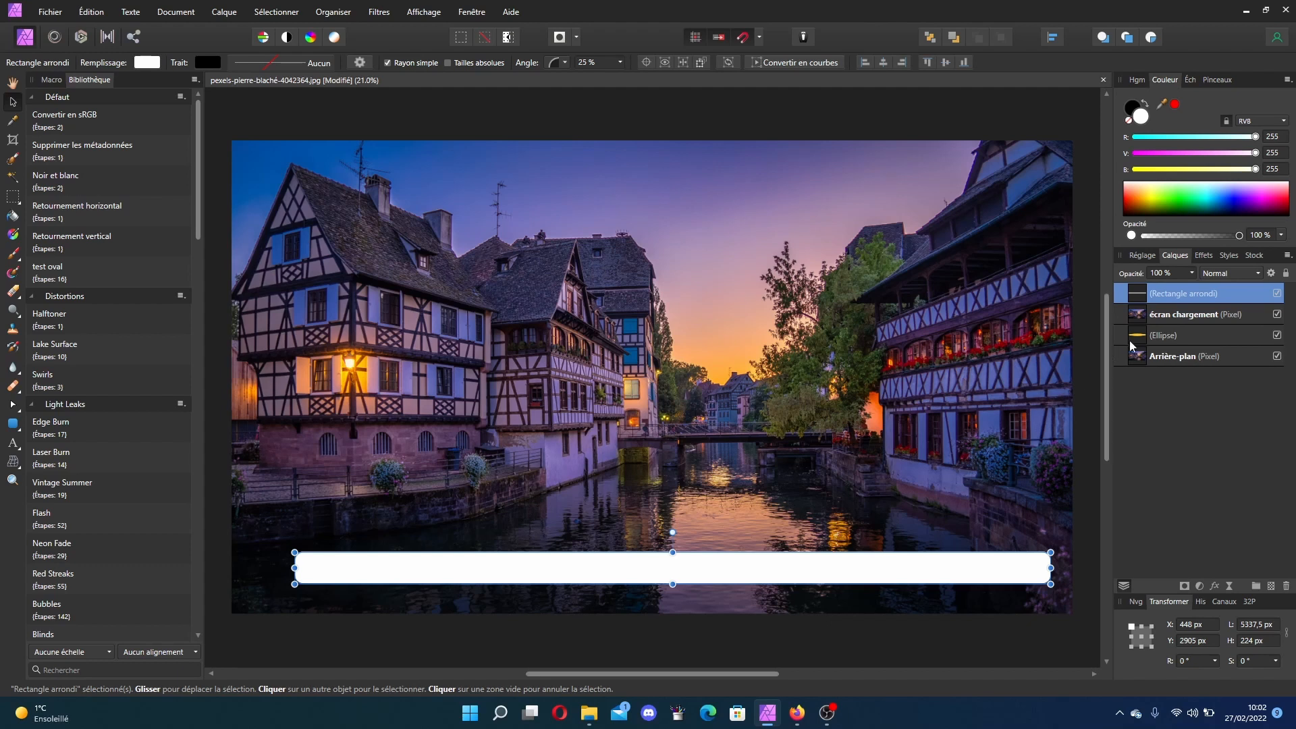
Step: Nudge the white rounded rectangle slightly left to about X 379 px
left_click(1172, 316, "ctrl")
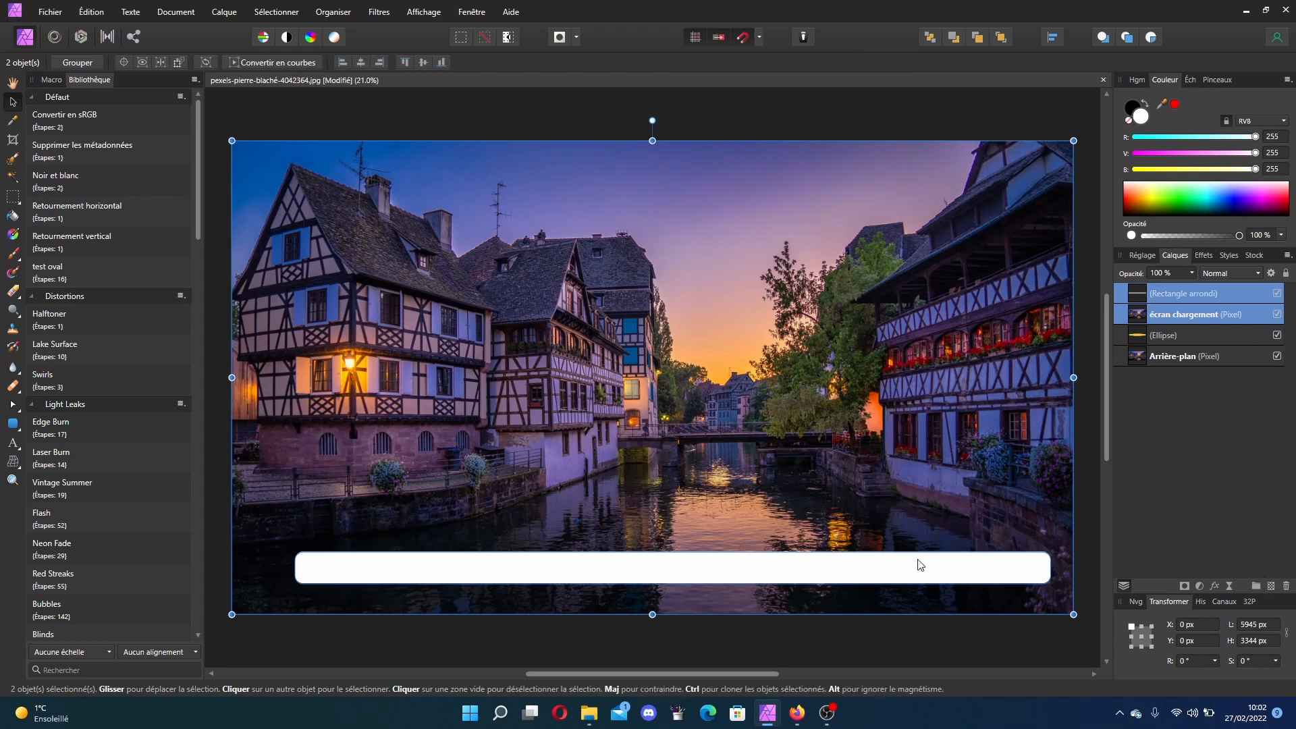
mouse_move(787, 569)
left_mouse_down()
mouse_move(745, 574)
mouse_move(772, 569)
left_mouse_up()
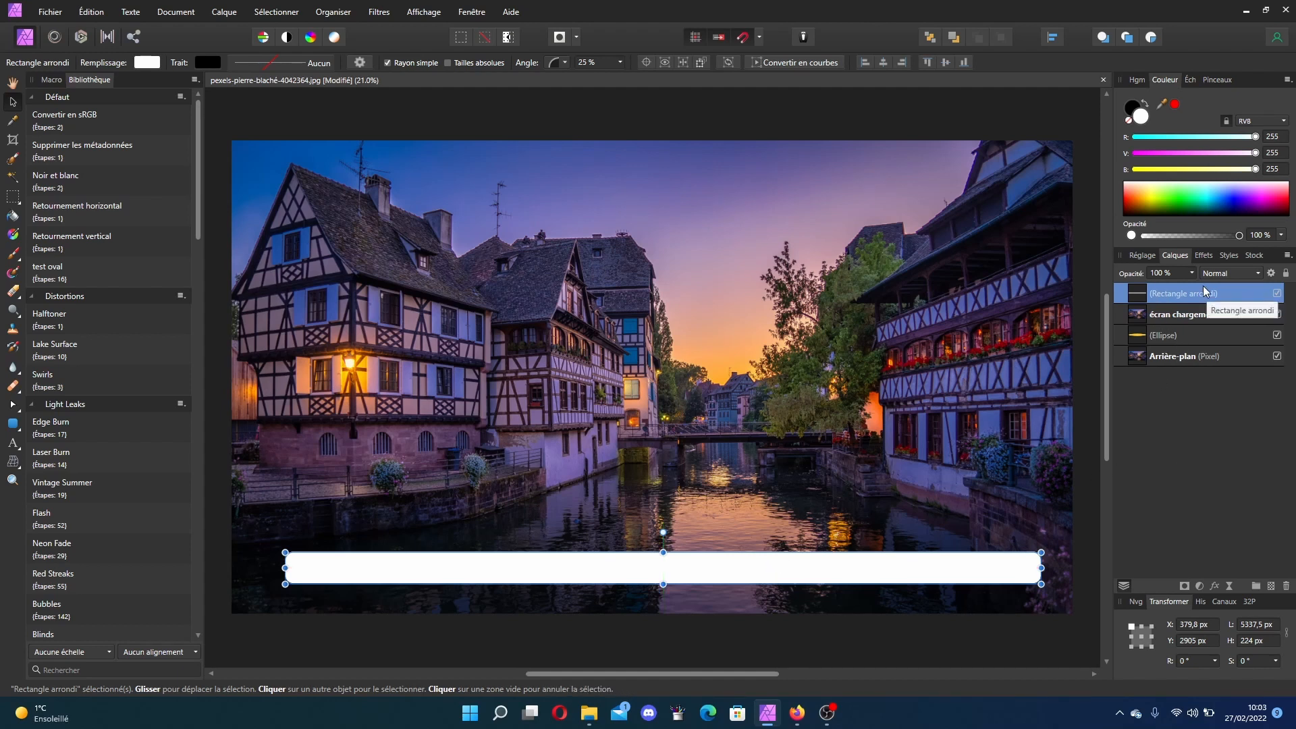
Step: Select the rectangle and écran chargement layers and merge visible layers into a new pixel layer
left_click(1216, 315, "ctrl")
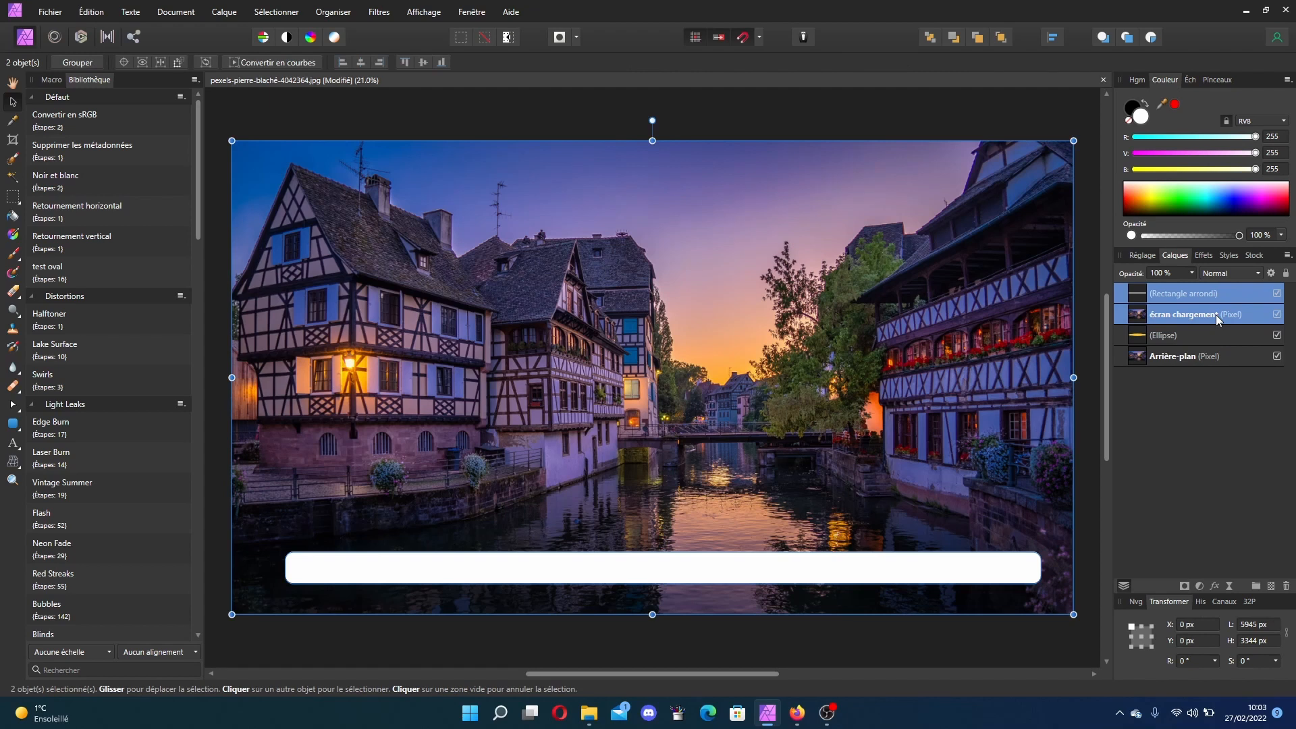
right_click(1162, 316)
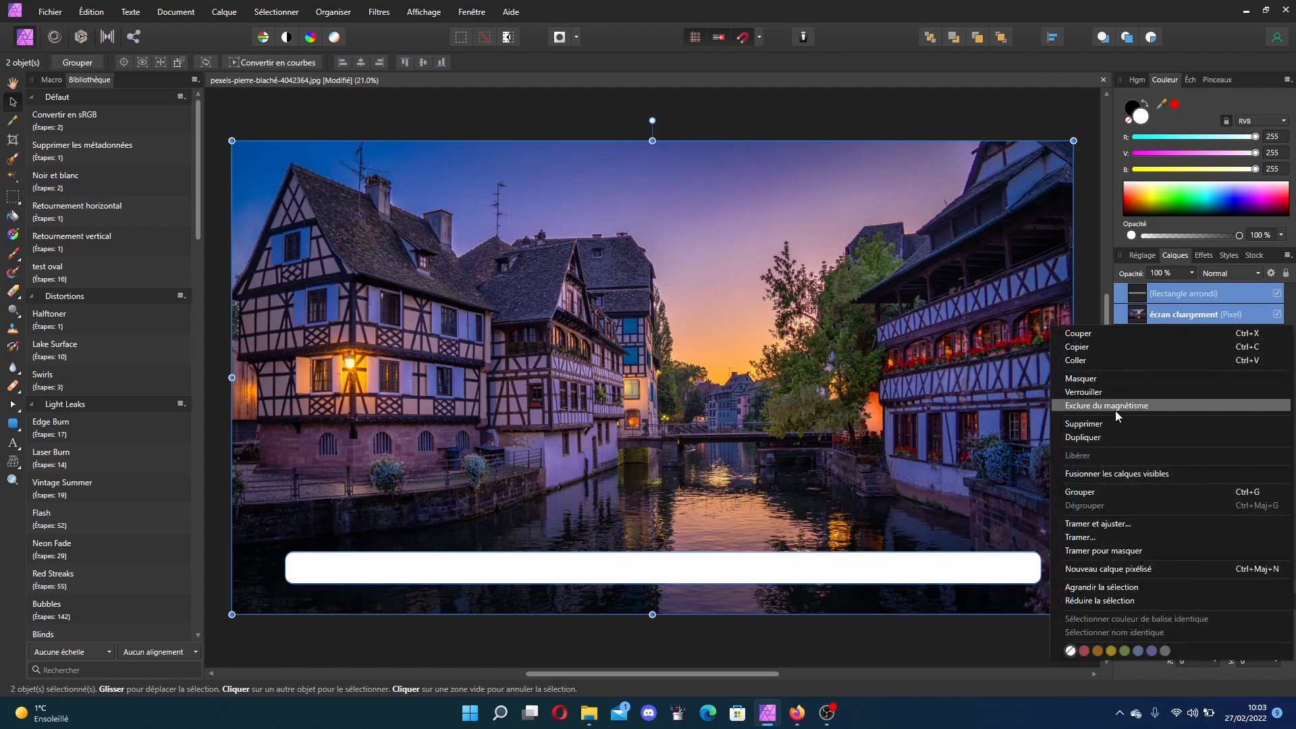
key("Escape")
key("ctrl+shift+alt+e")
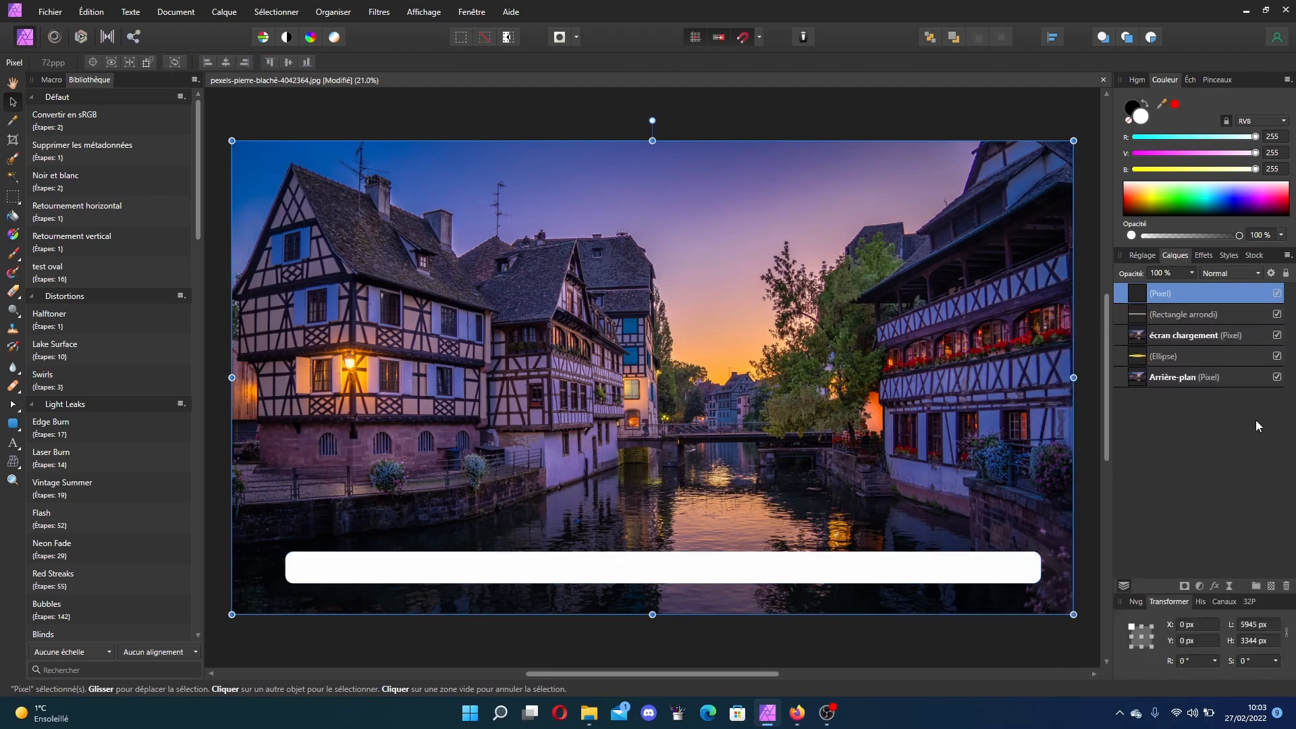
Step: Delete the rounded rectangle and écran chargement layers
left_click(1214, 316)
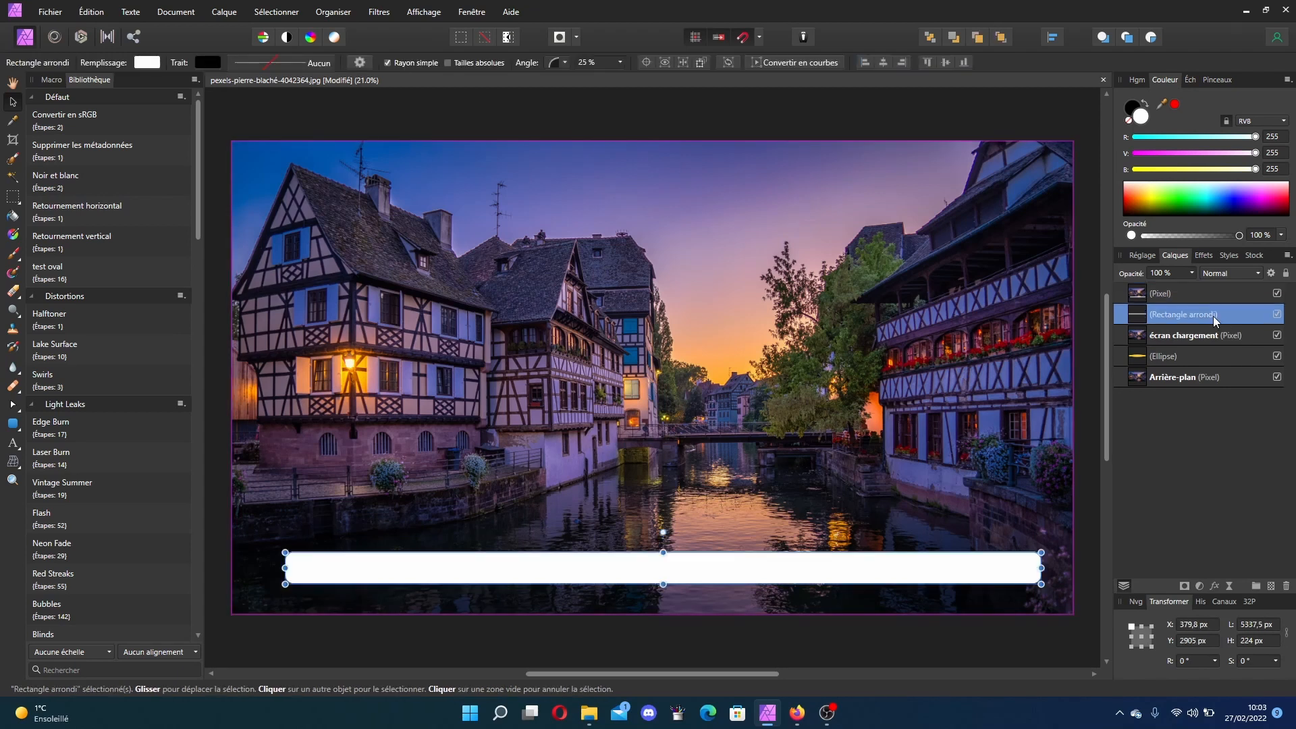
left_click(1225, 341, "shift")
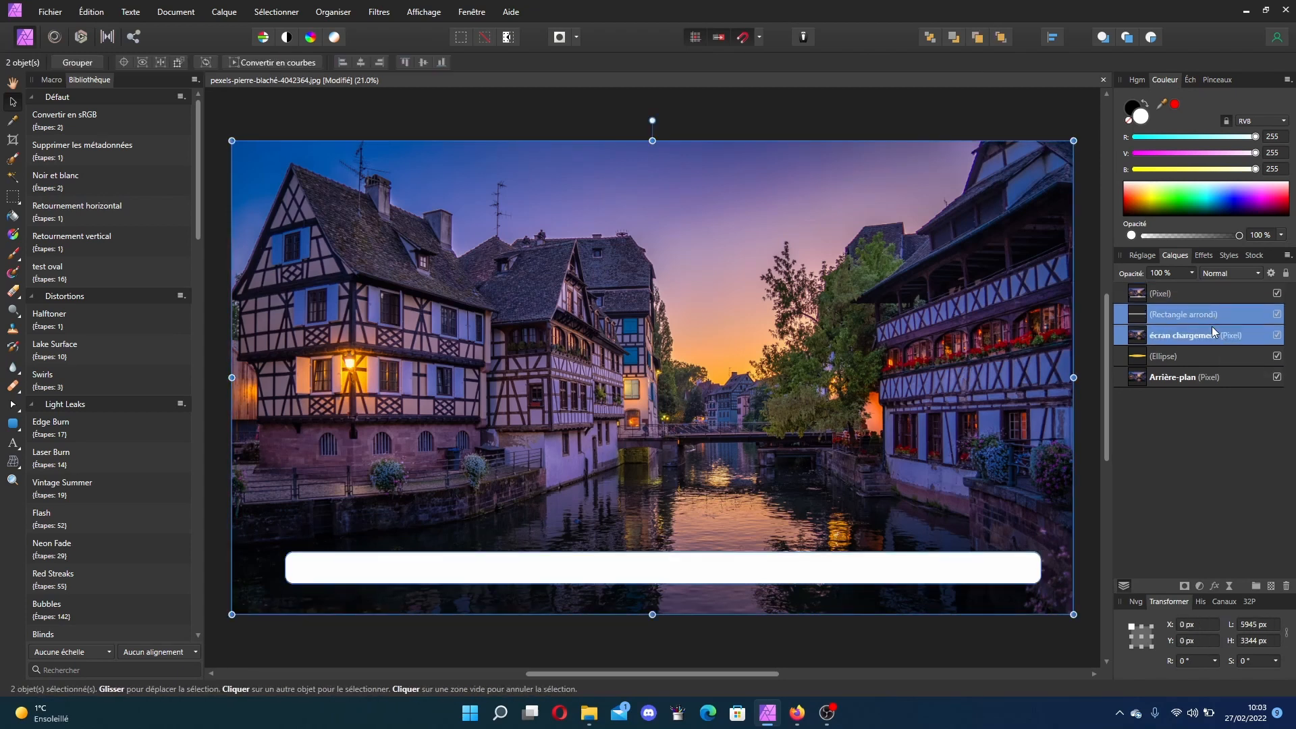
key("Delete")
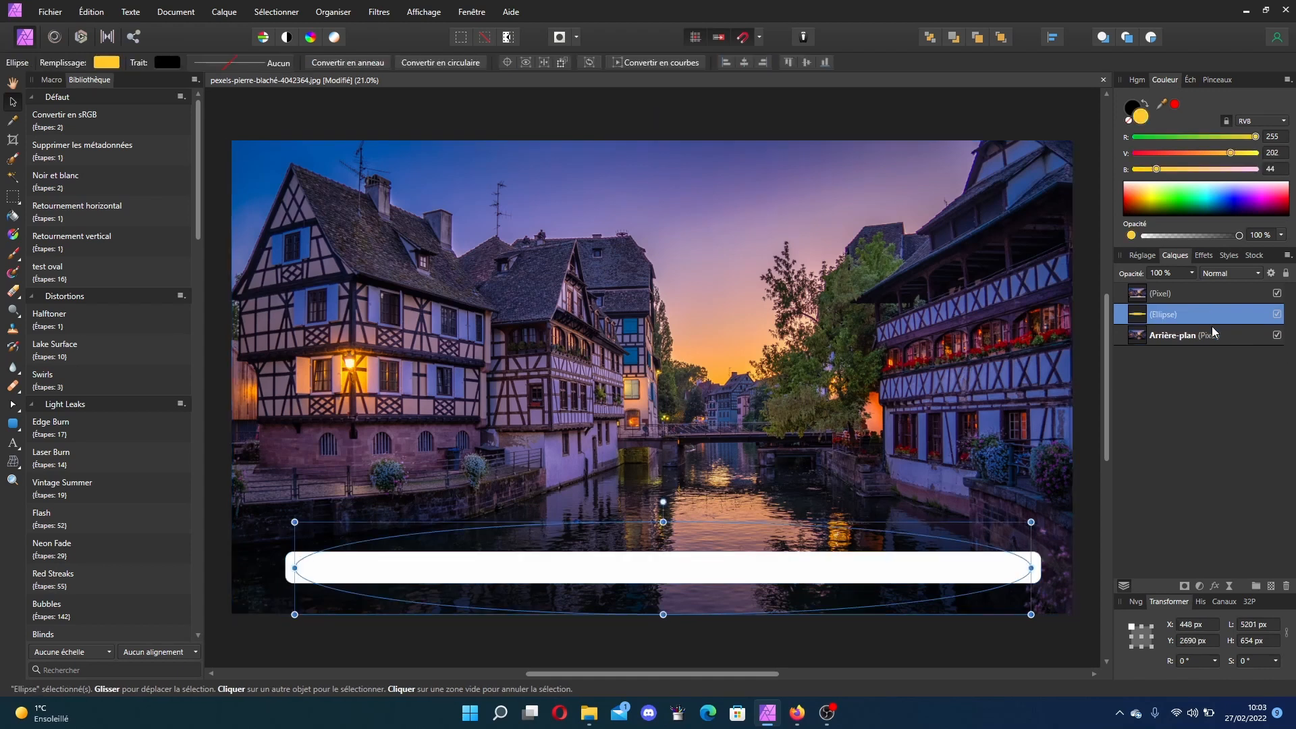
Step: Flood-select the white bar on the merged pixel layer, delete it, and deselect
left_click(1167, 291)
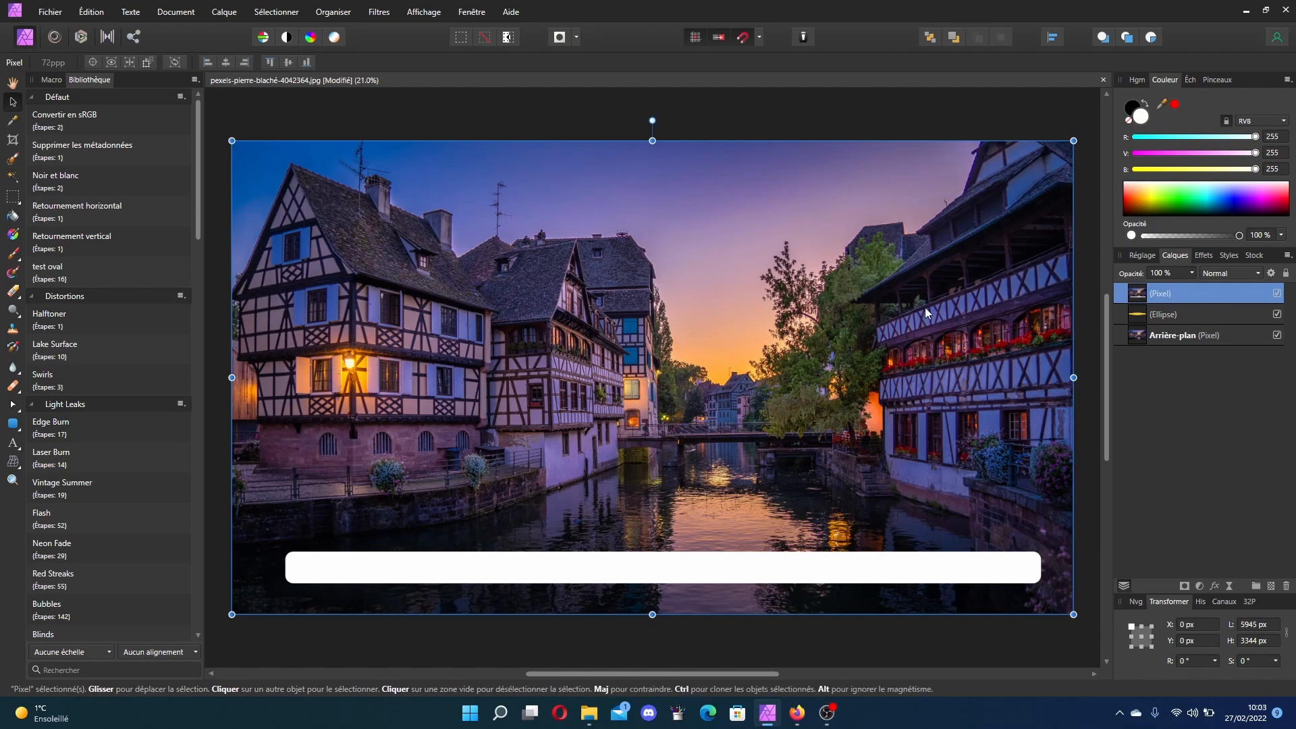
left_click(14, 161)
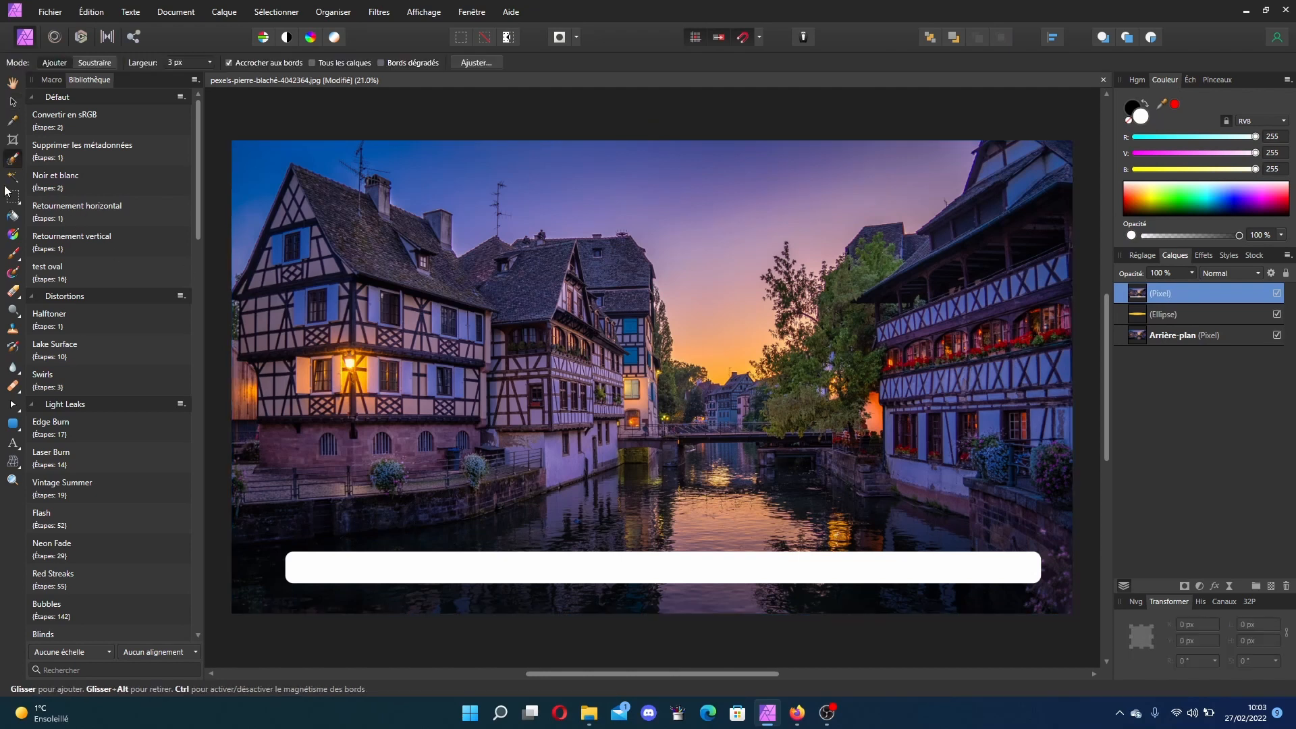
left_click(14, 177)
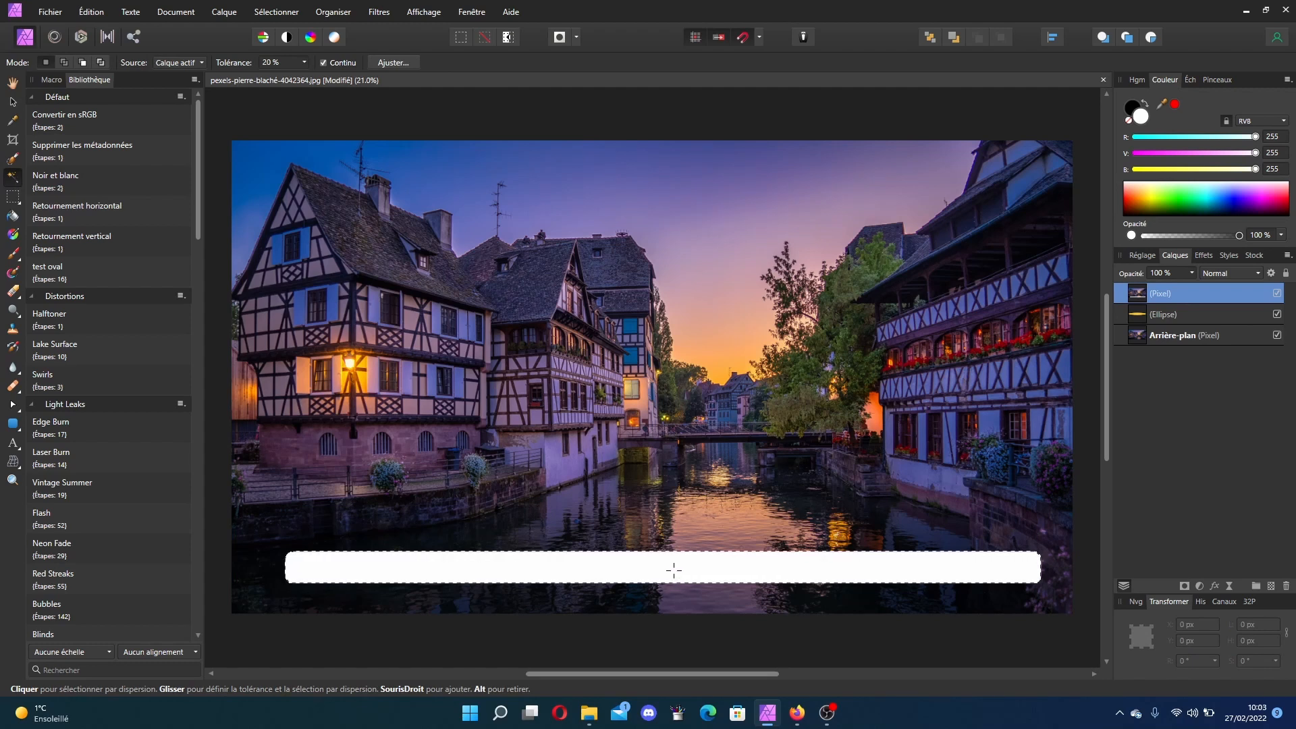
key("Delete")
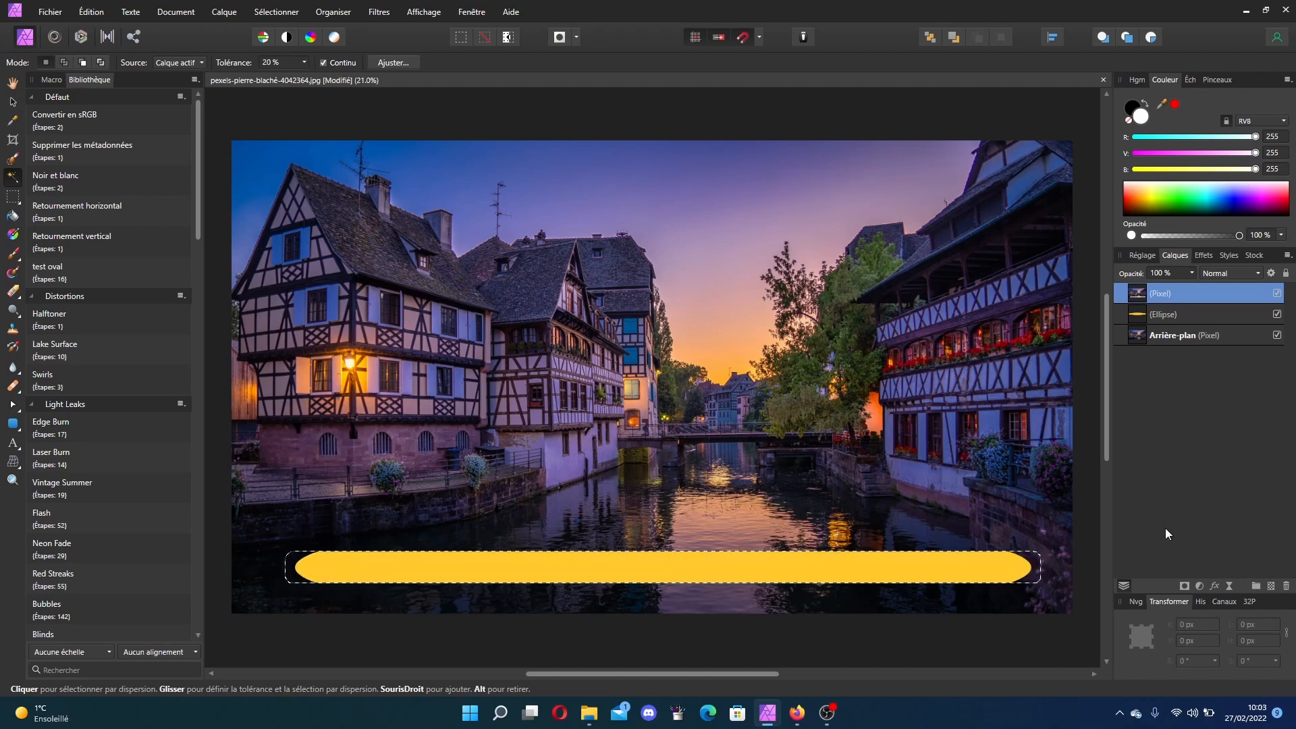
left_click(12, 101)
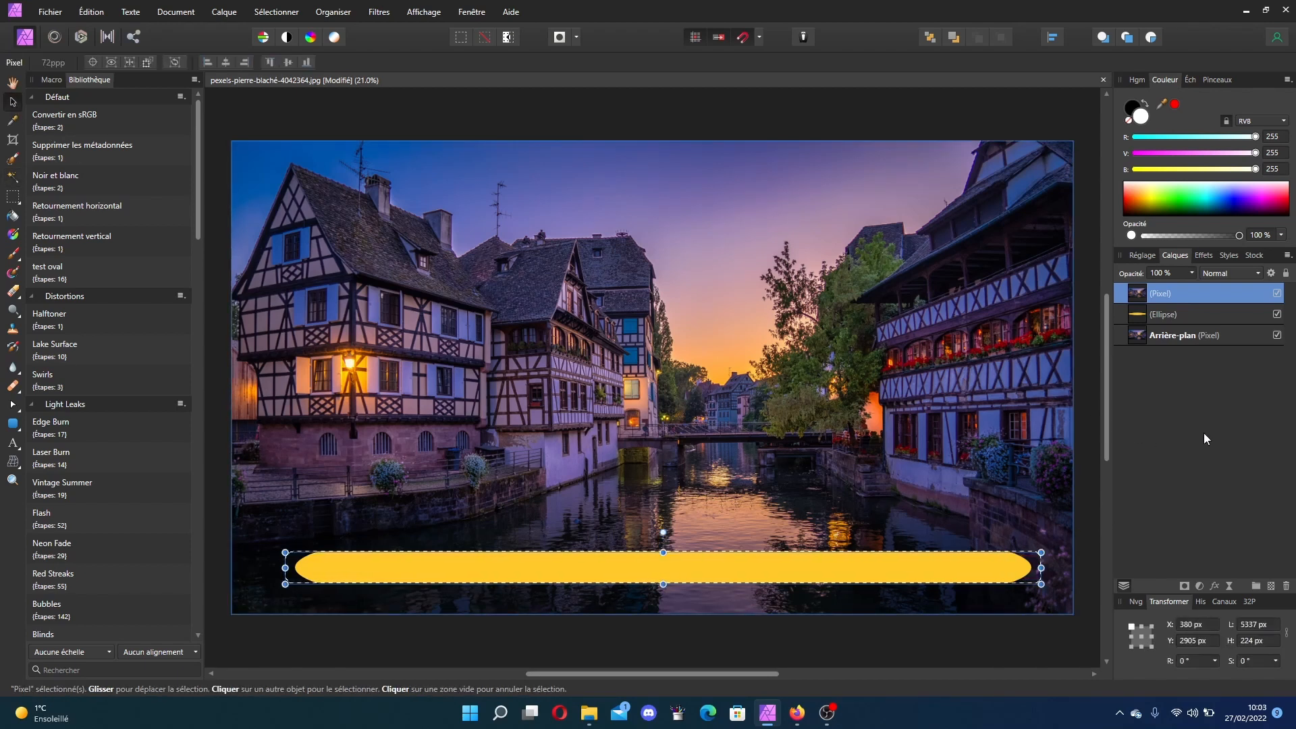
key("ctrl+d")
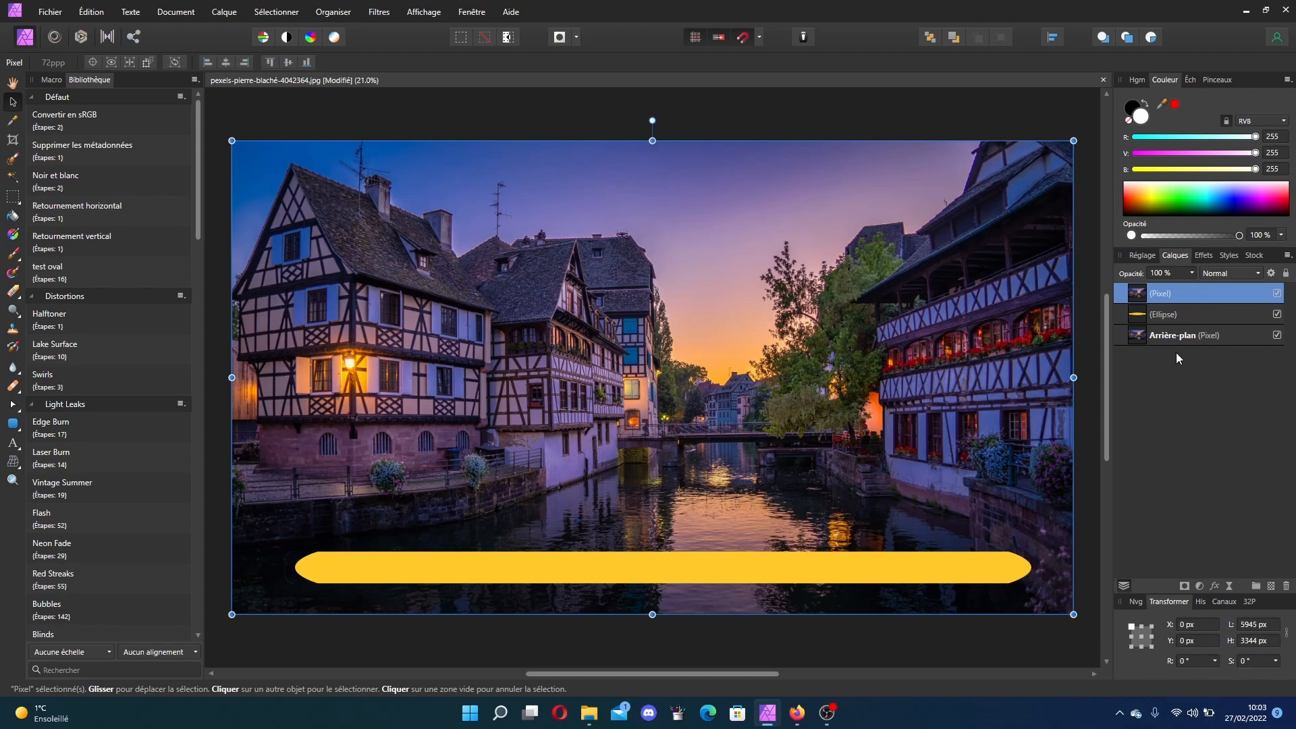
Step: Stretch the yellow ellipse to about 5735 px wide so it extends beyond both ends of the bar cutout
left_click(1182, 316)
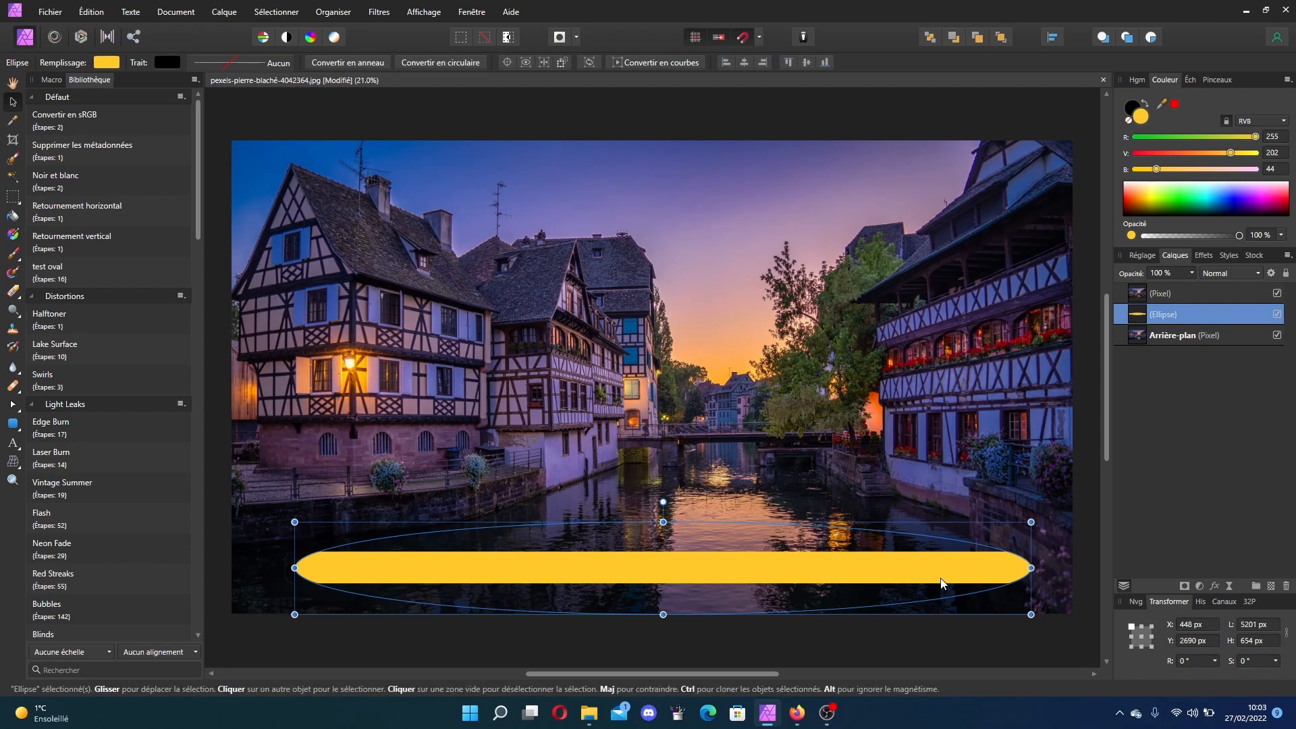
left_click_drag(939, 580, 967, 582)
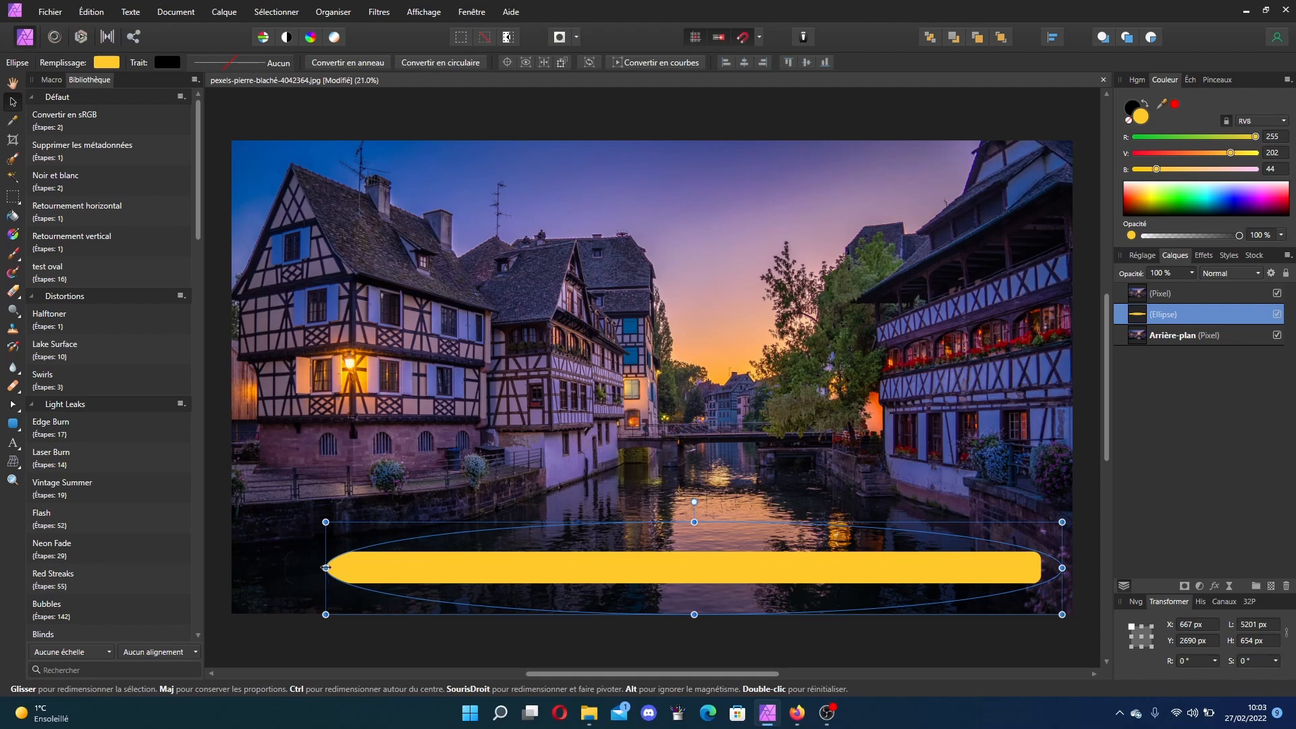
left_click_drag(325, 568, 250, 568)
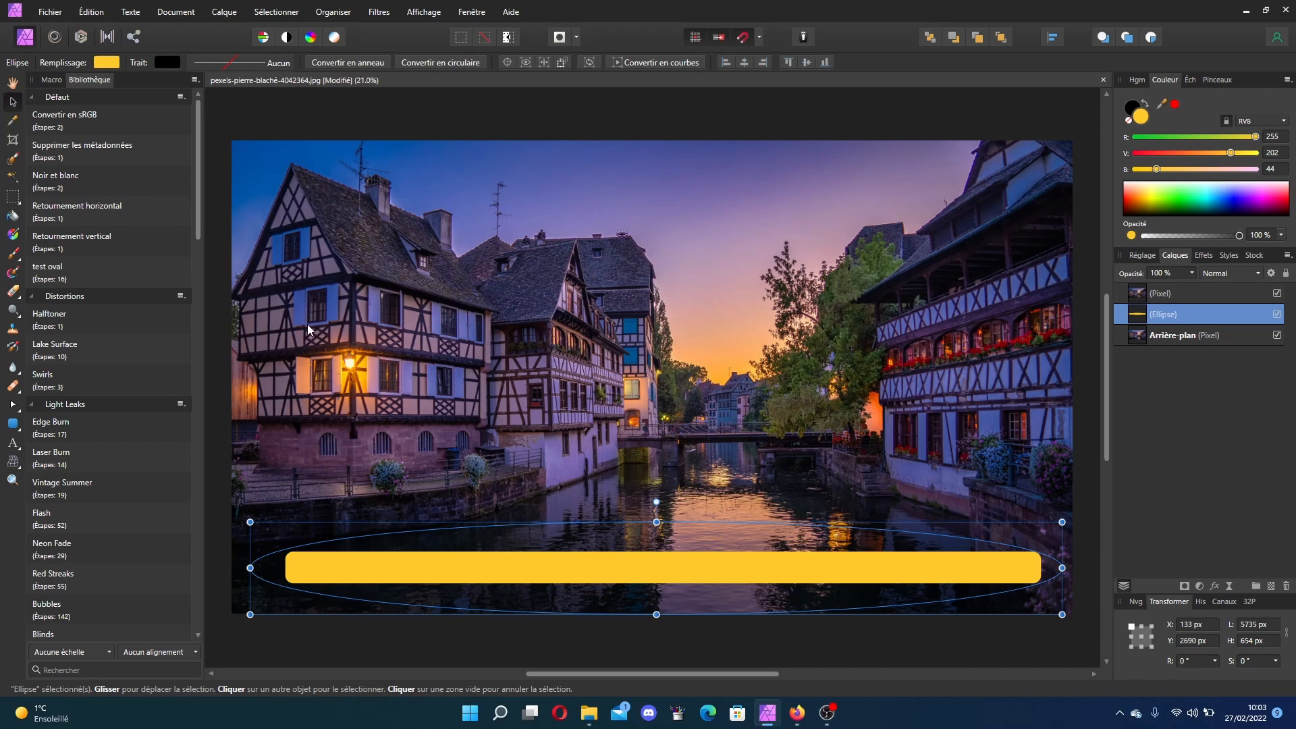
Step: Try dragging the yellow ellipse leftward, then undo the move
left_click_drag(859, 563, 381, 570)
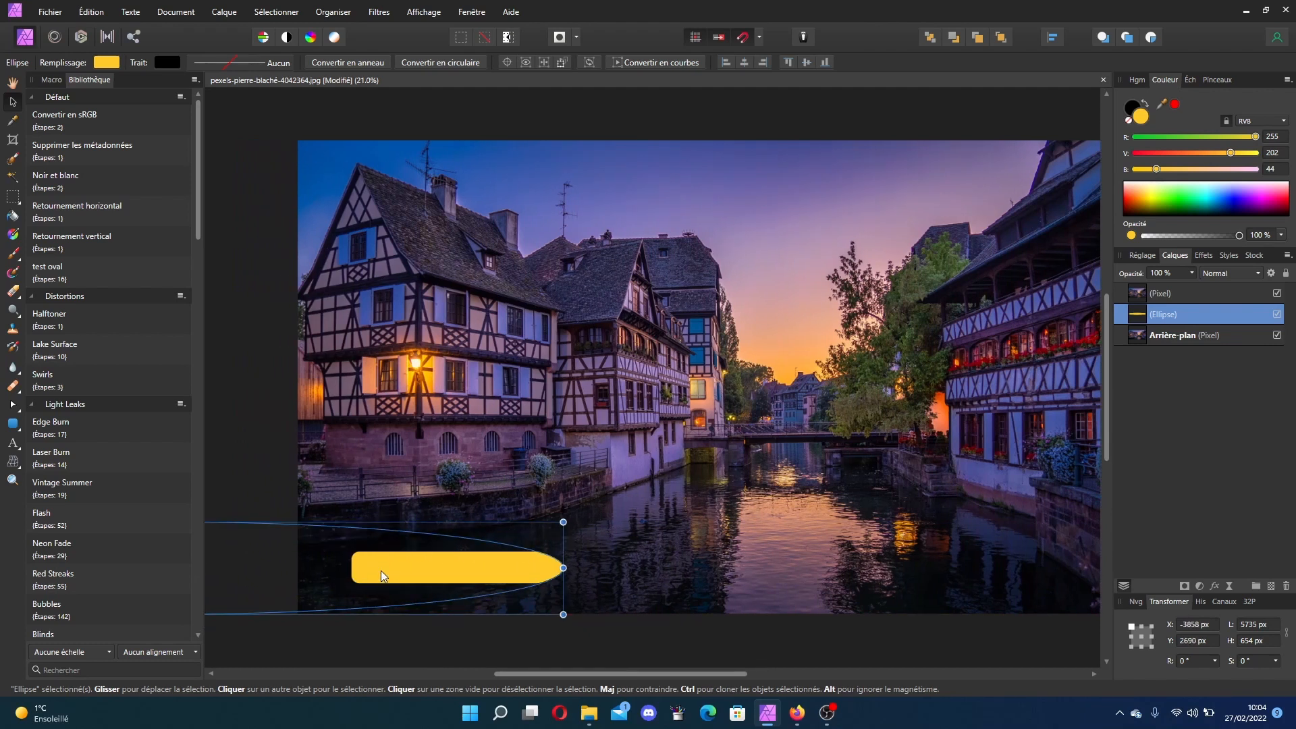
key("ctrl+z")
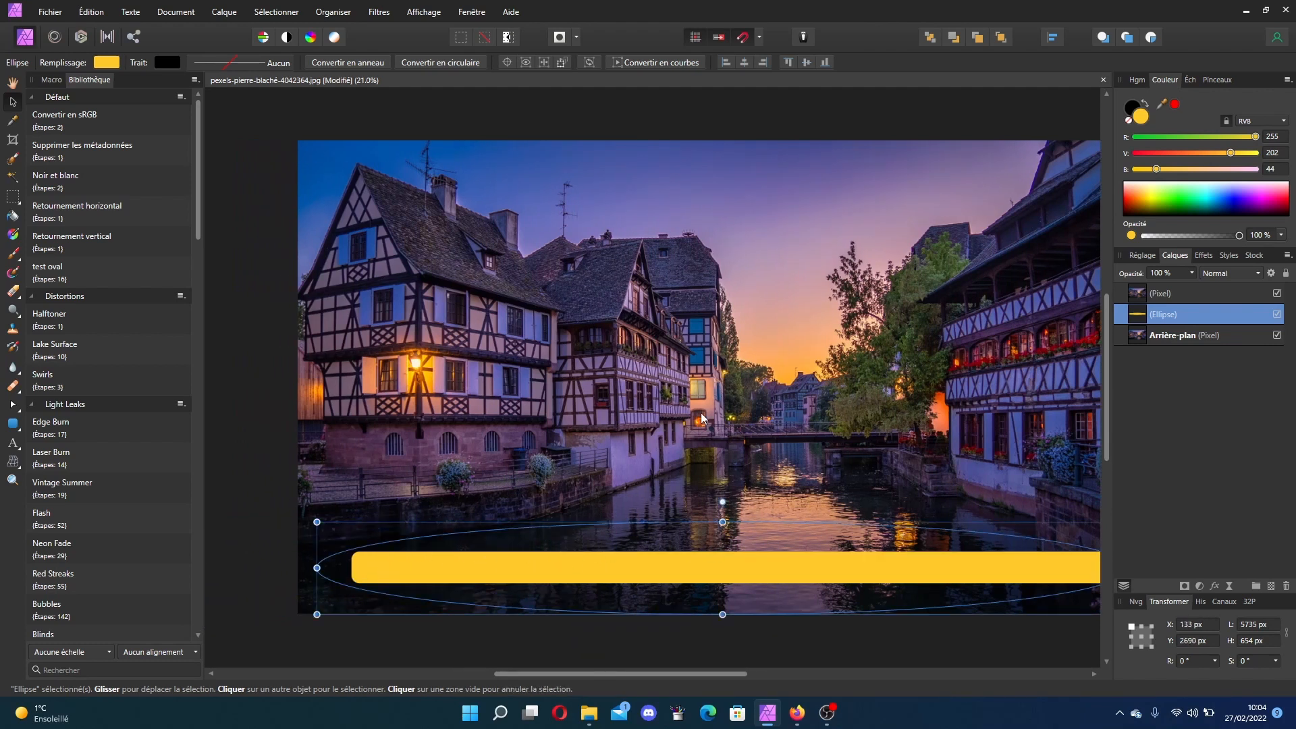
Step: Move the yellow ellipse far to the left of the image
key("ctrl+minus")
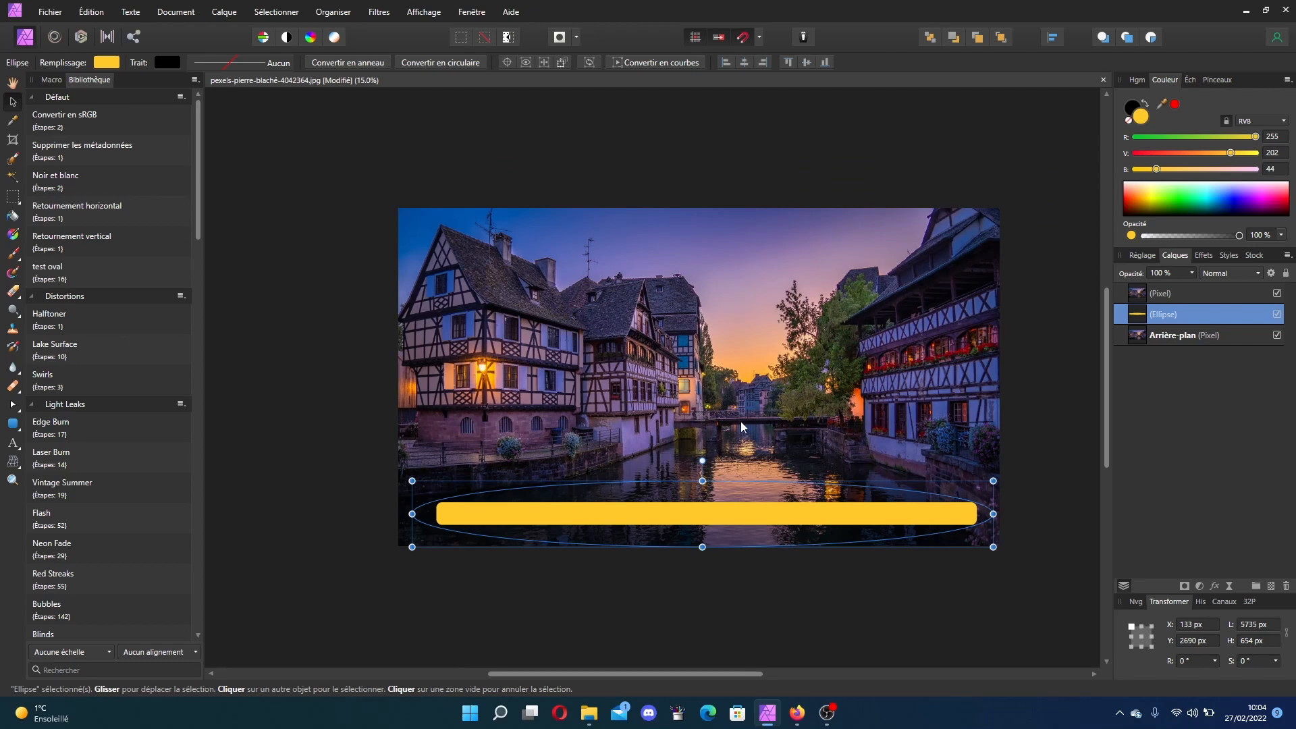
key("Left")
key("Left")
key("Left")
key("Left")
key("Left")
key("Left")
key("Left")
key("Left")
key("Left")
key("Left")
key("Left")
key("Left")
key("Left")
key("Left")
key("Left")
key("Left")
key("Left")
key("Left")
key("Left")
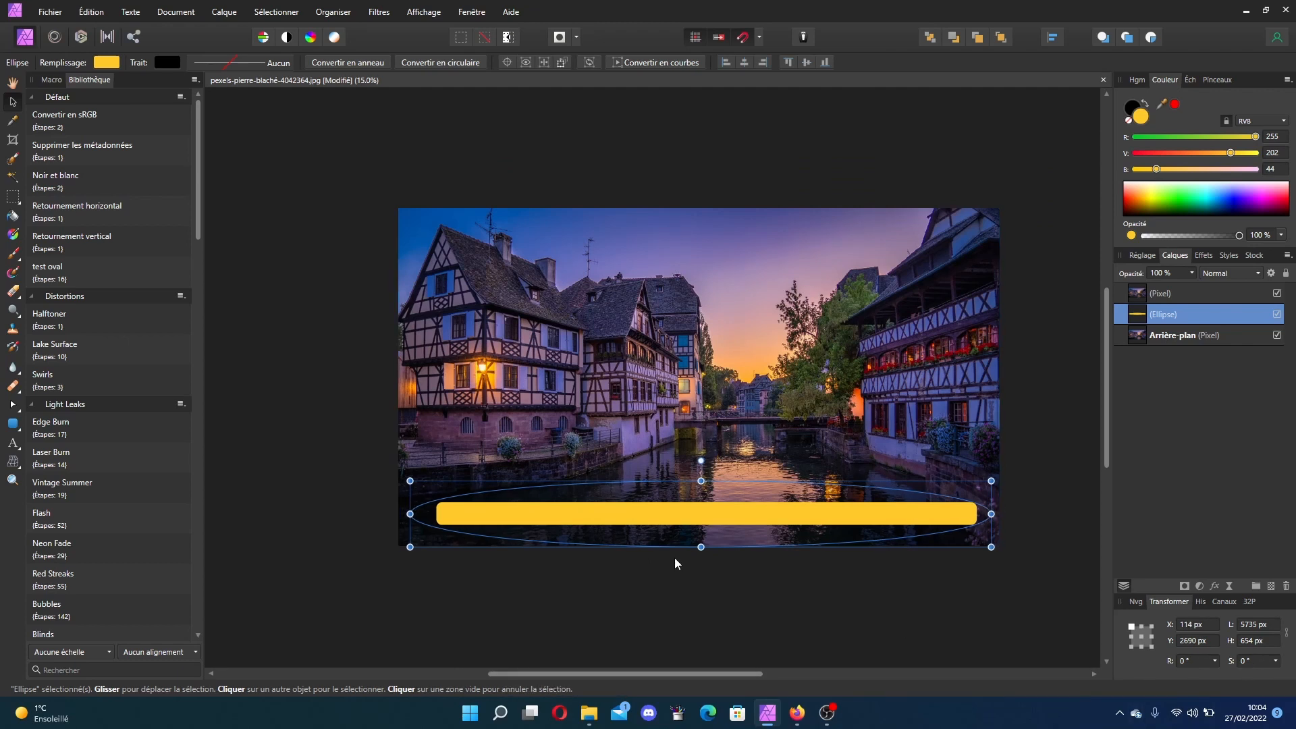
left_click_drag(865, 527, 338, 522)
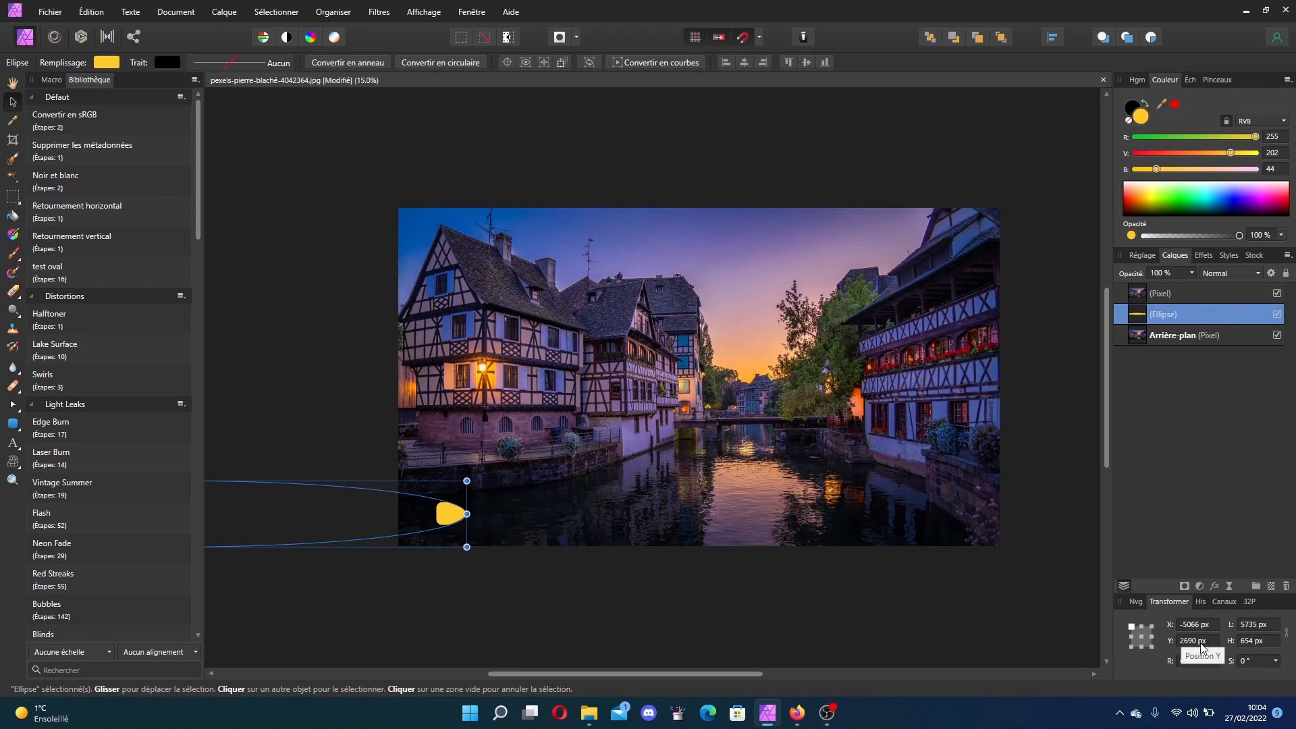
left_click_drag(420, 505, 434, 512)
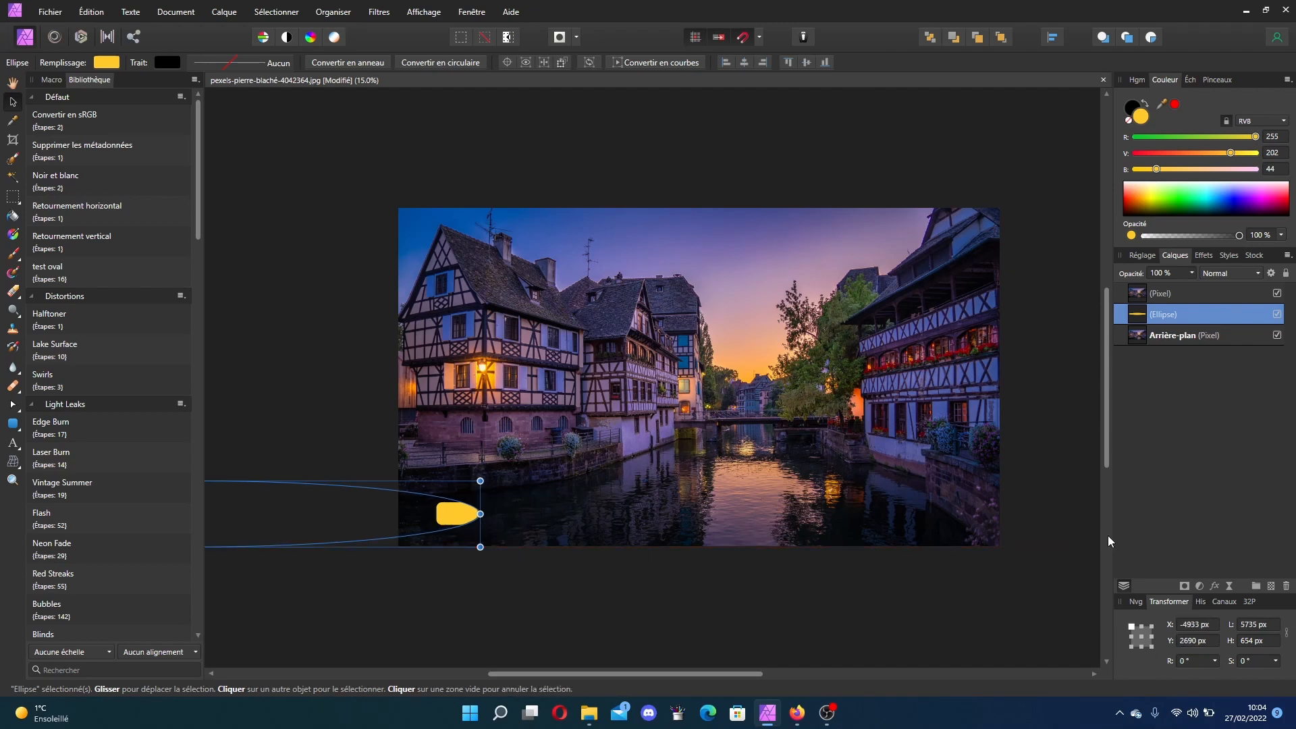
Step: Set the yellow ellipse's X position to -200 px, then to -2000 px, so it fills only part of the bar
left_click(1199, 626)
type("-200")
key("Return")
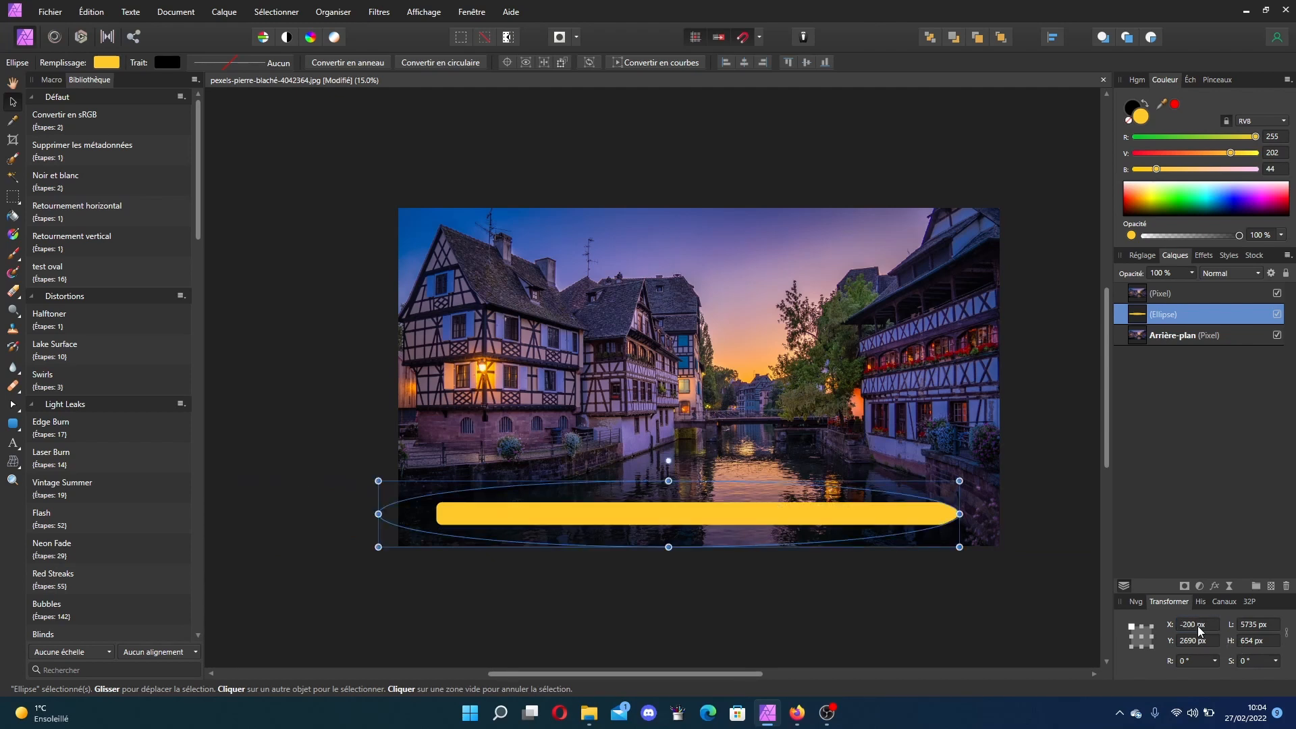
left_click(1199, 625)
type("-2000")
key("Return")
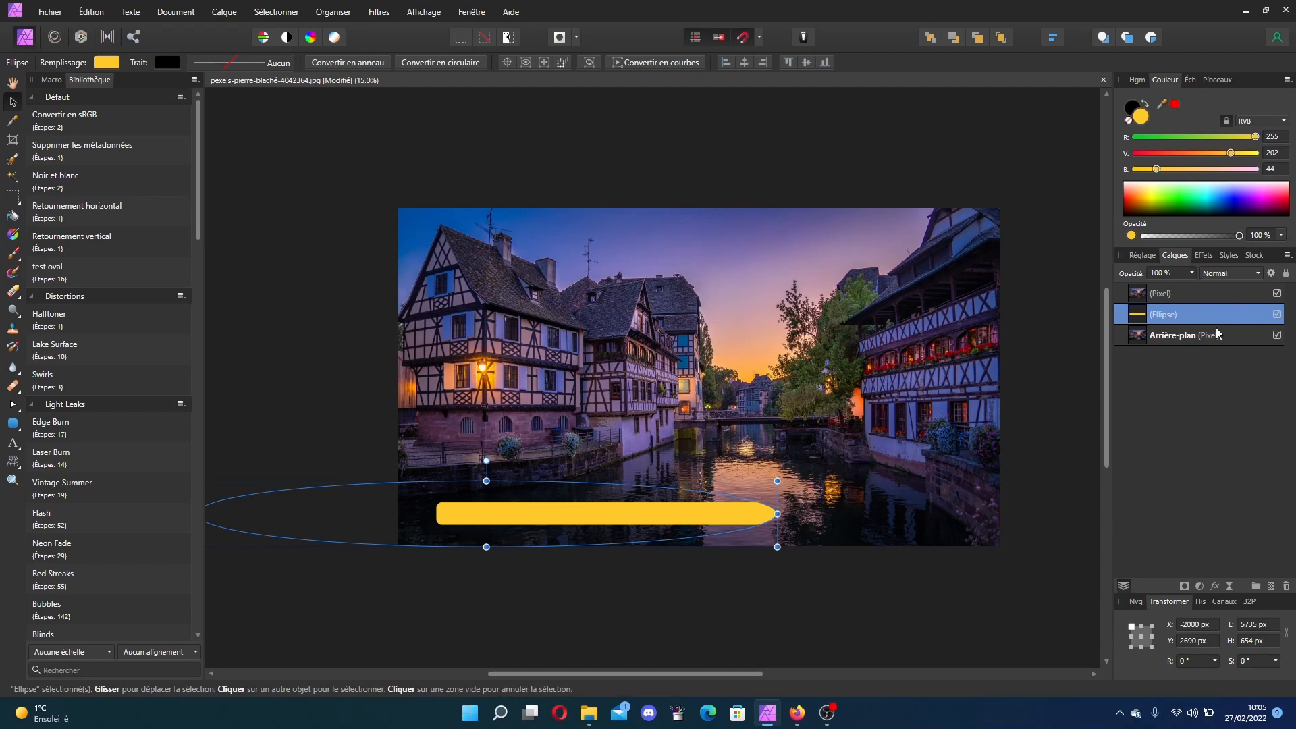
Step: Toggle the ellipse and background layer visibility to check the transparent bar cutout on the merged pixel layer
left_click(1210, 293)
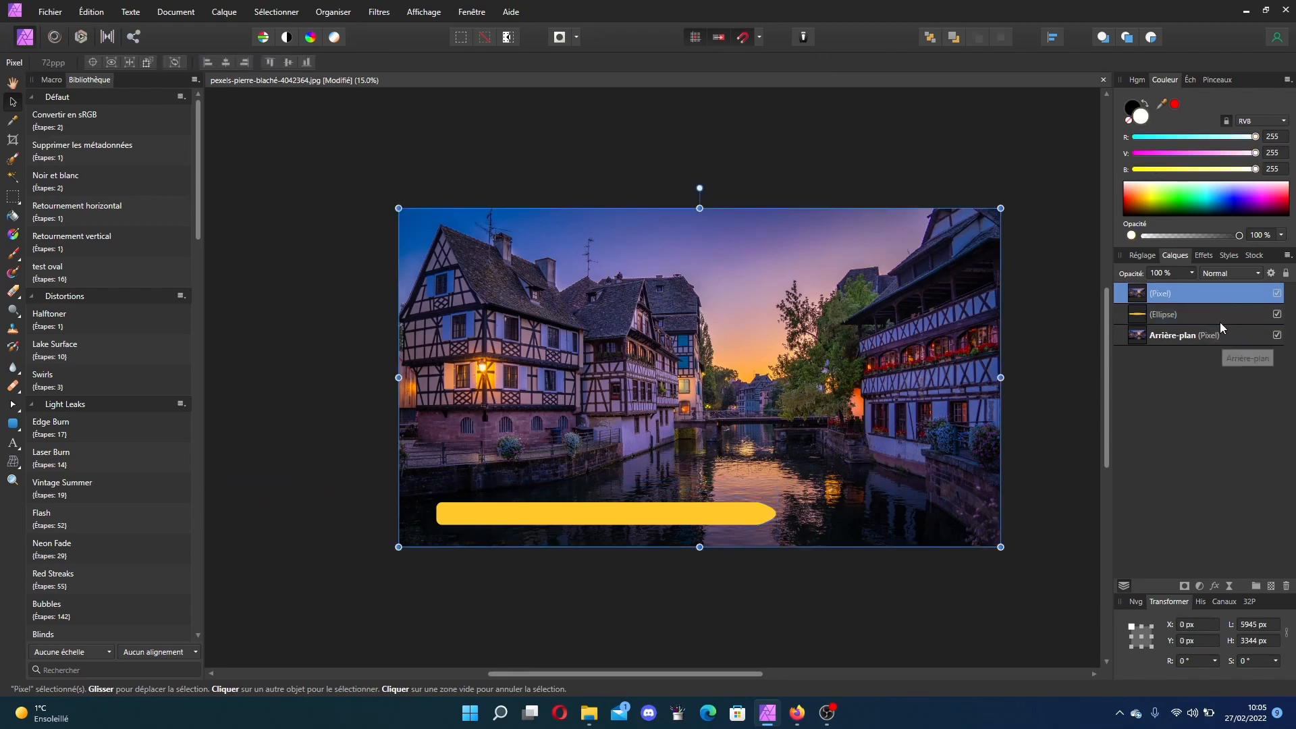
left_click(1278, 315)
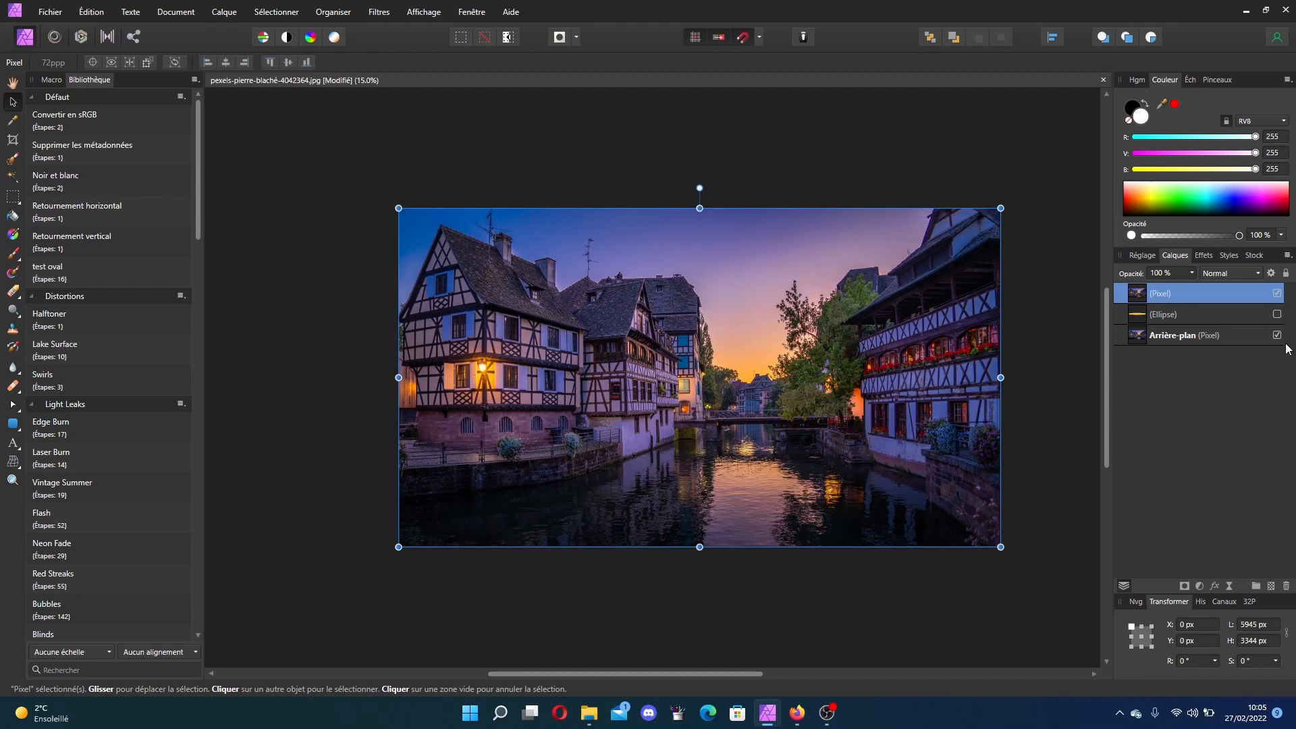
left_click(1279, 337)
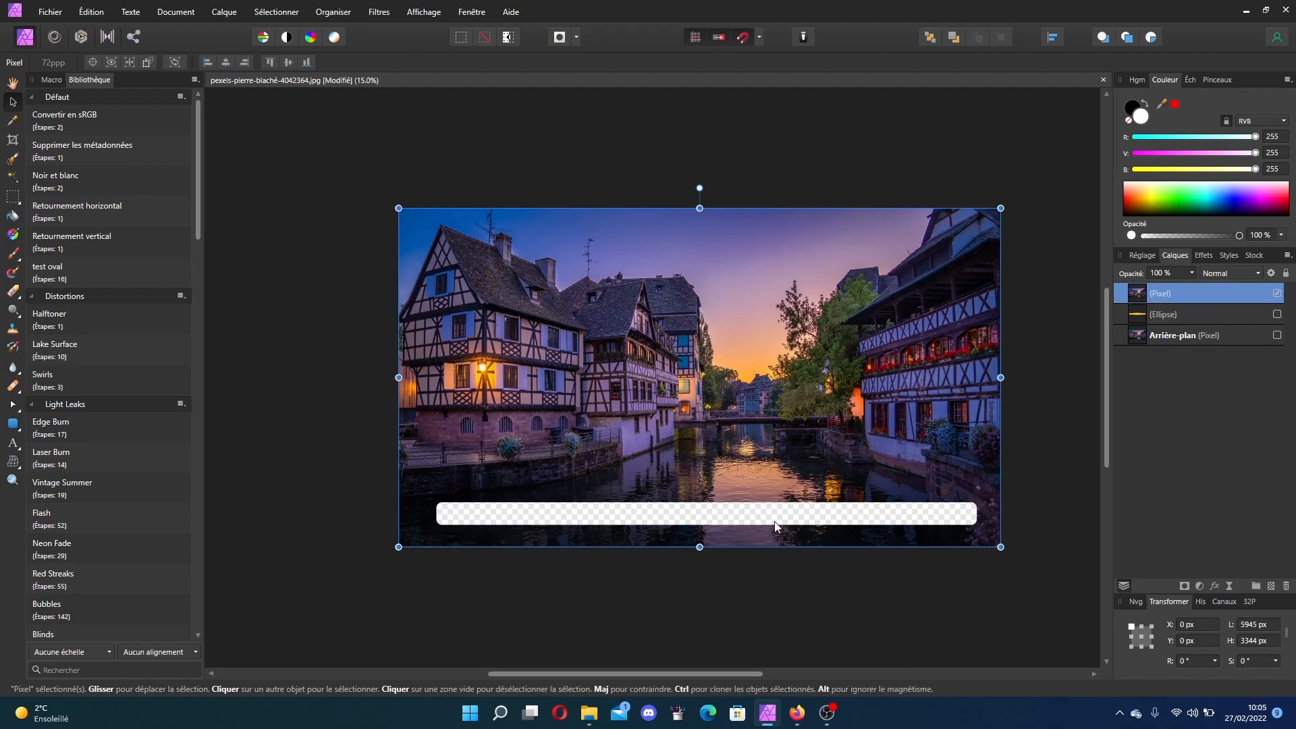
left_click(1191, 320)
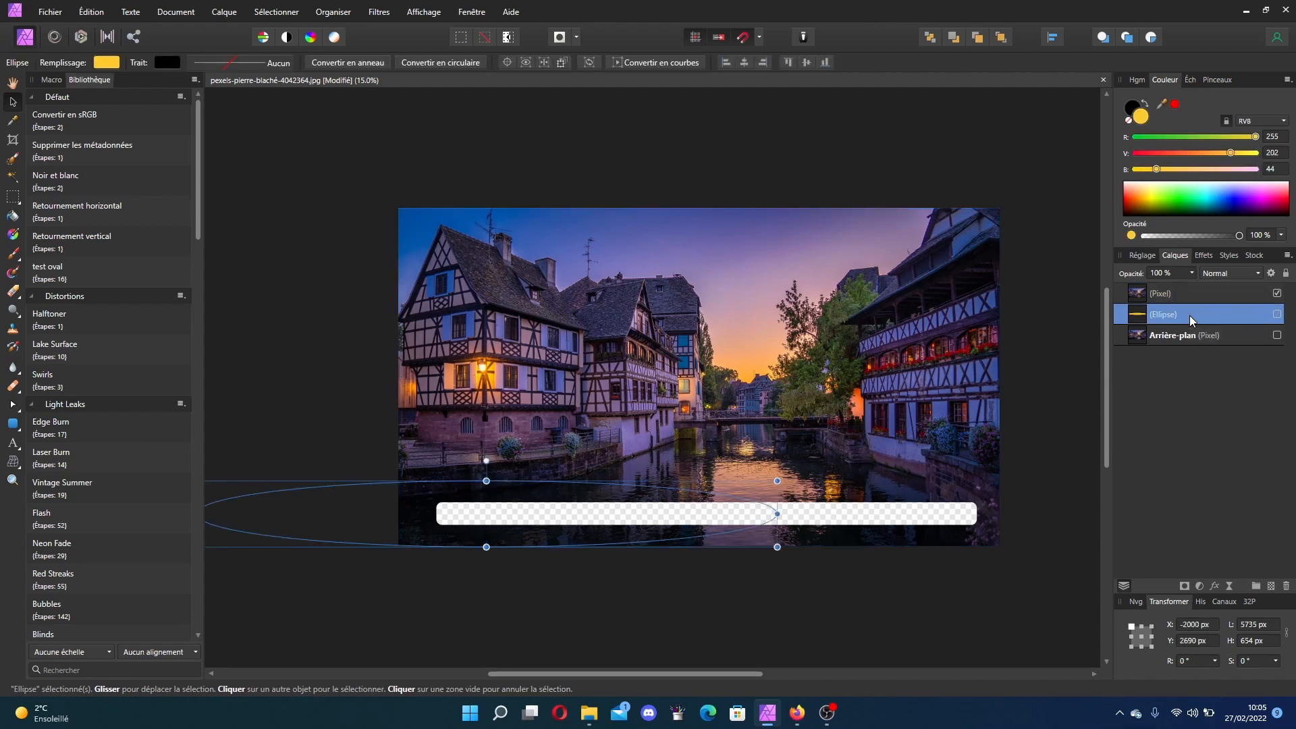
left_click(1187, 339)
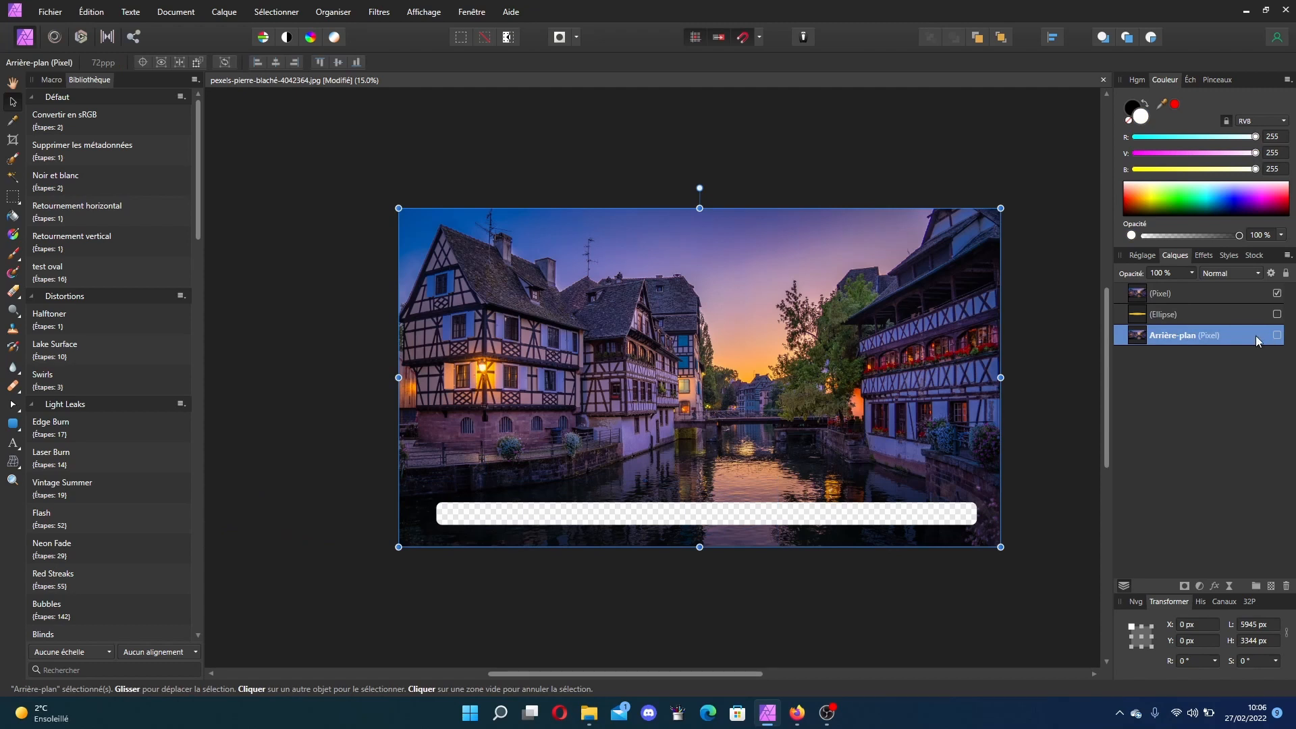
left_click(1277, 337)
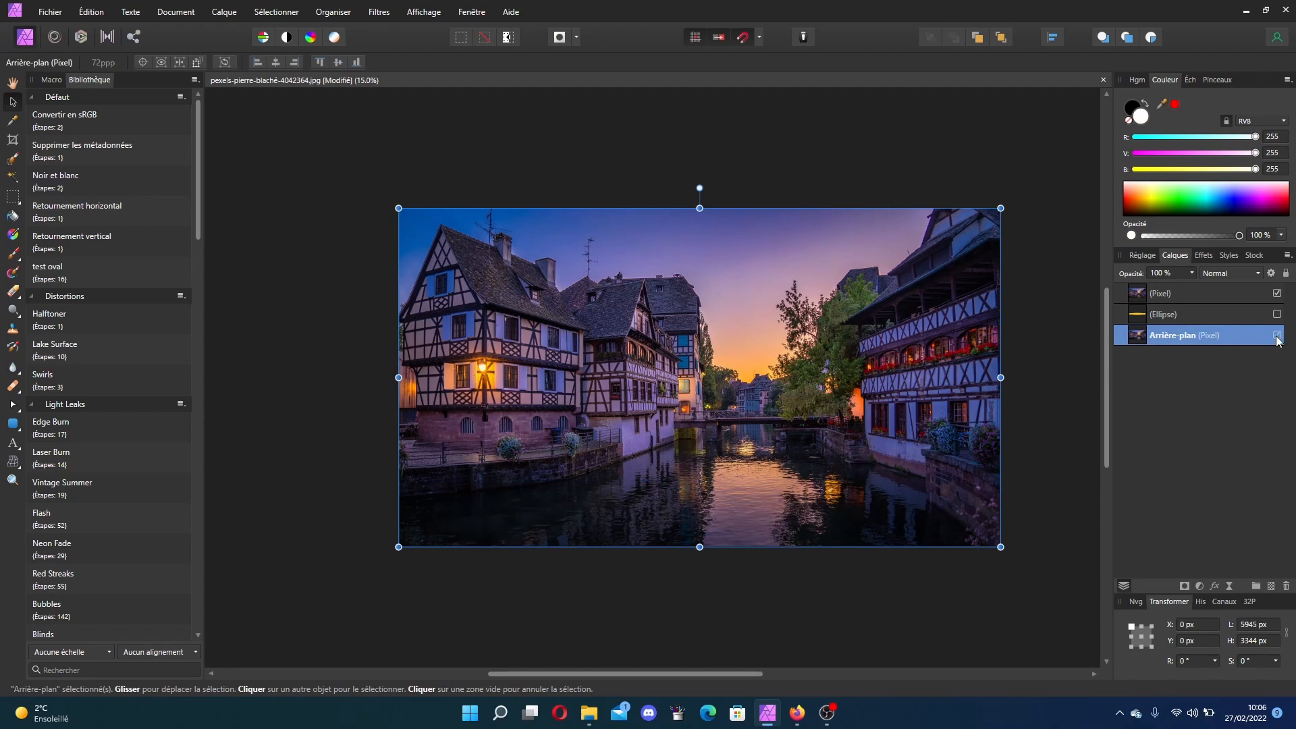
left_click(1277, 336)
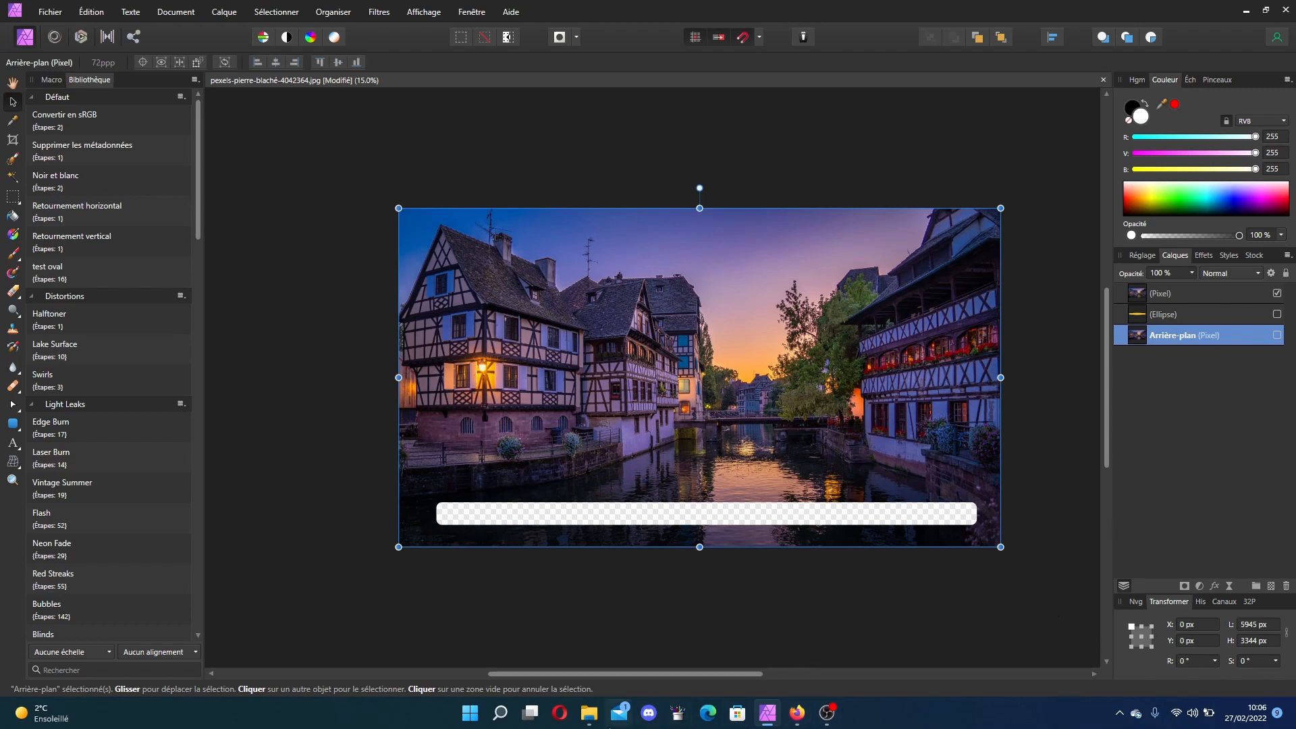
left_click(505, 721)
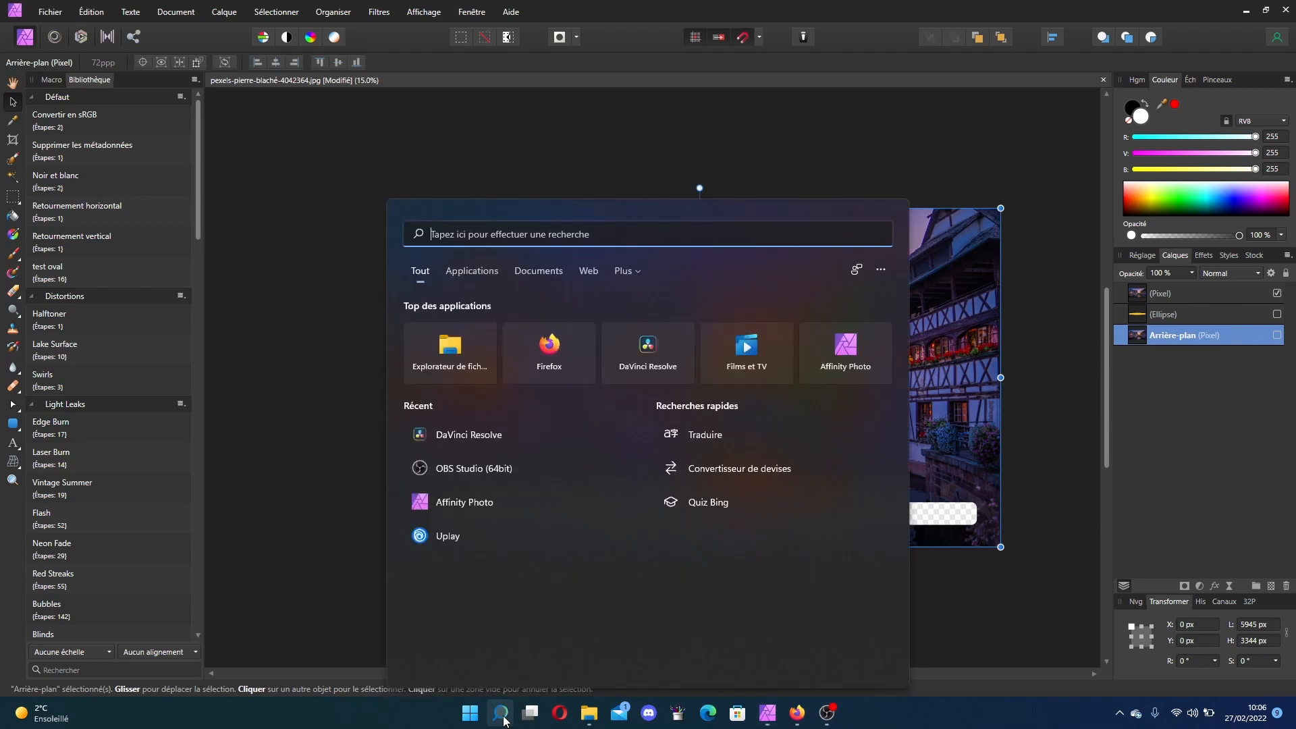
left_click(505, 721)
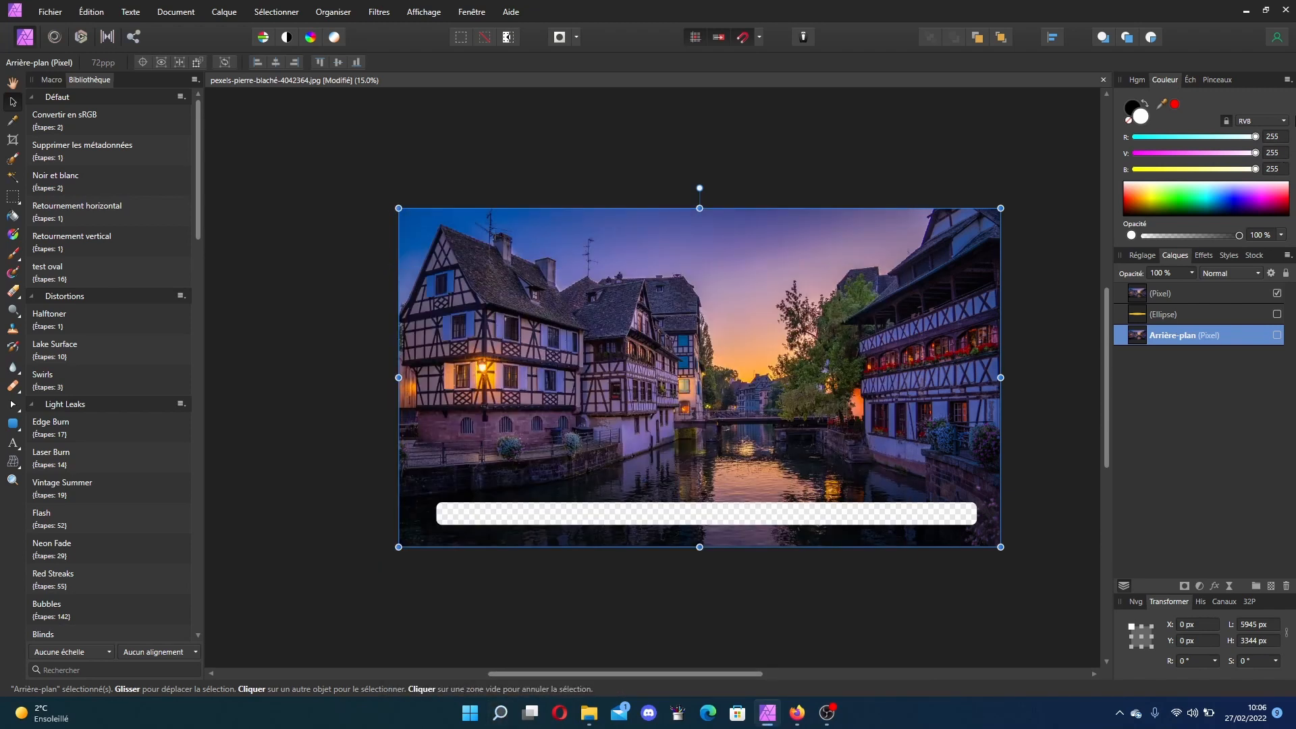
Step: Close the document without saving changes
left_click(1285, 10)
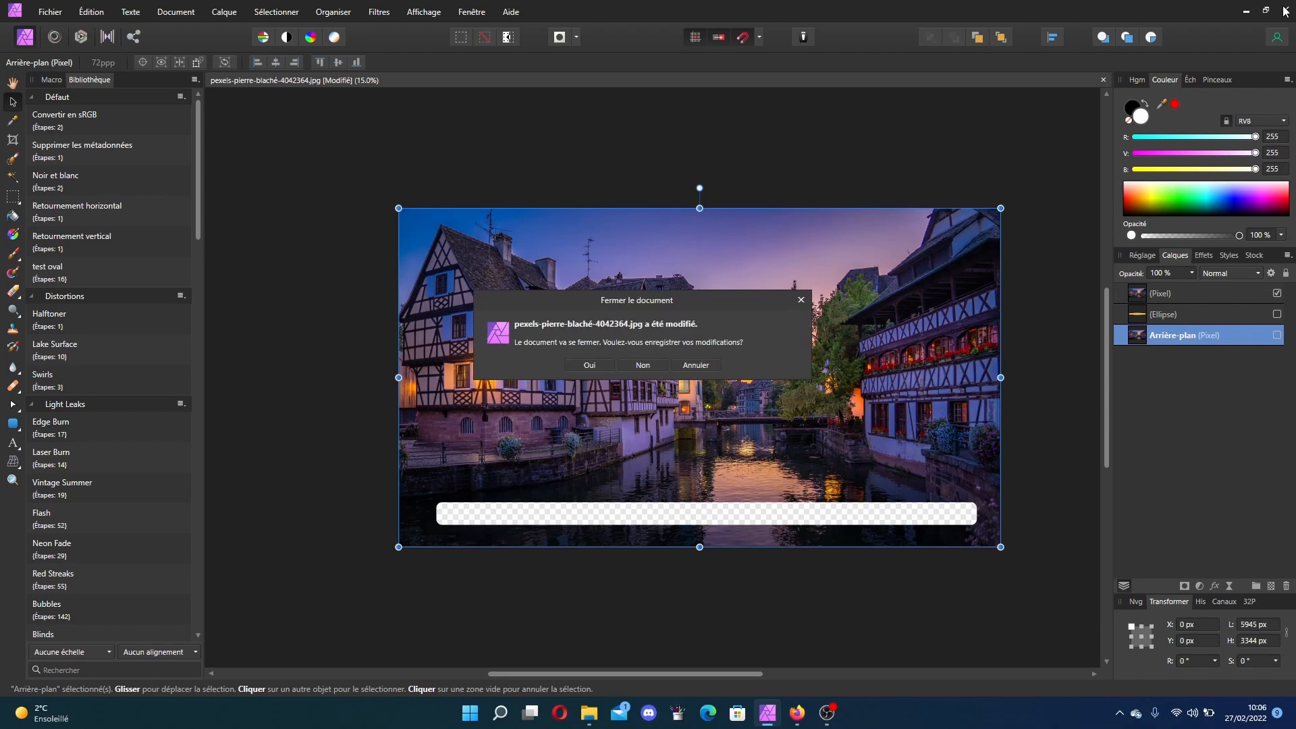
left_click(652, 365)
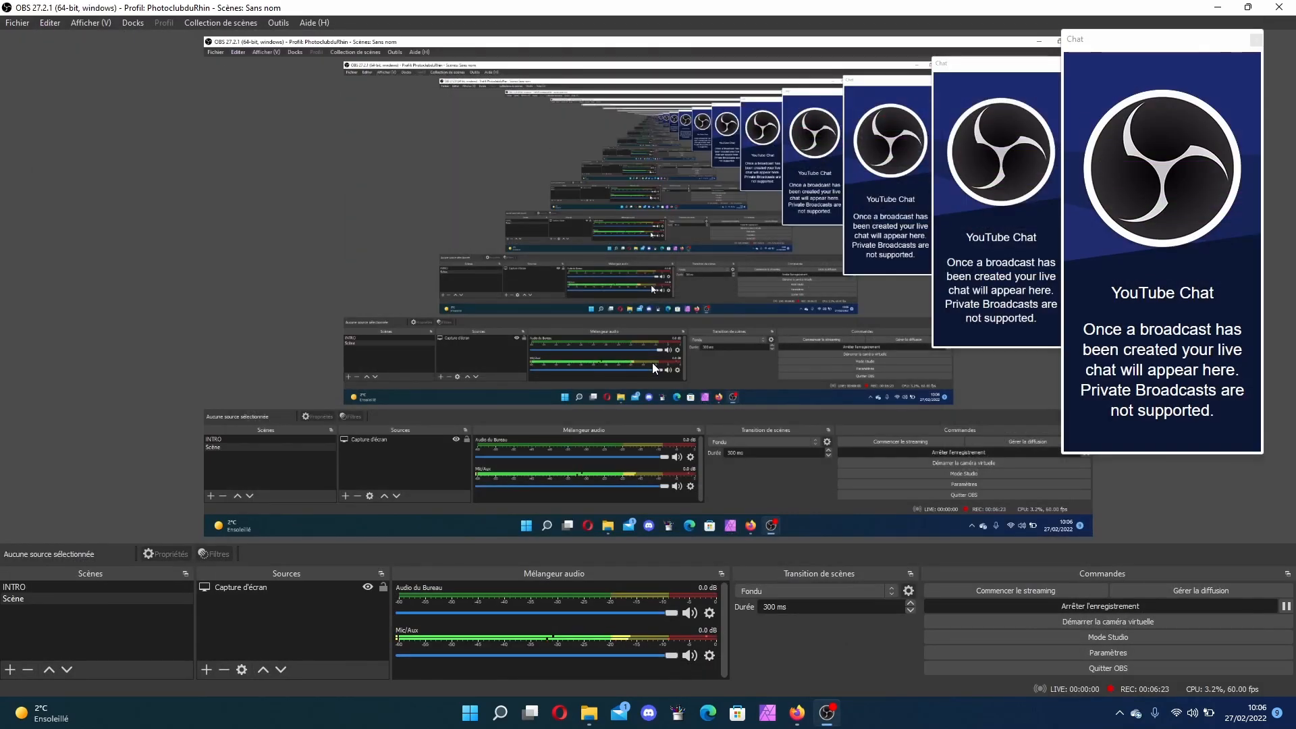
Step: Switch to DaVinci Resolve by launching it from the Windows search
left_click(500, 713)
type("da")
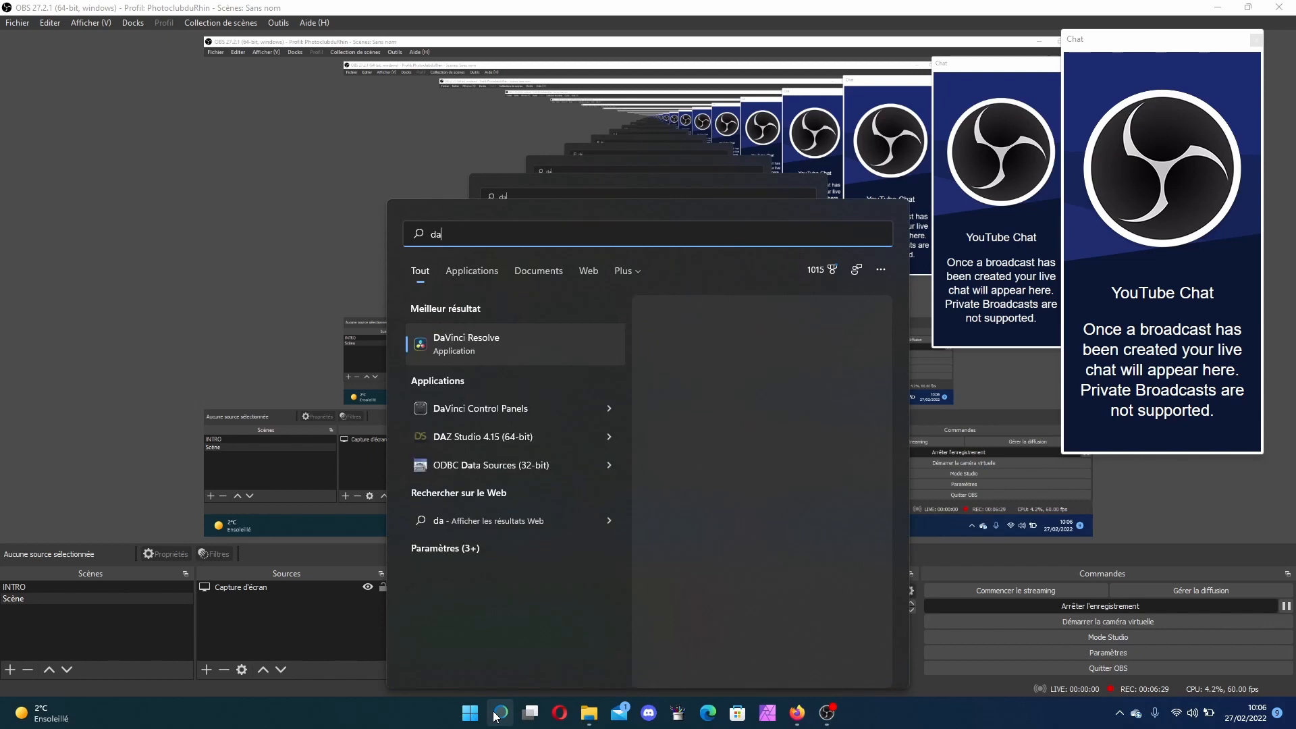
left_click(534, 338)
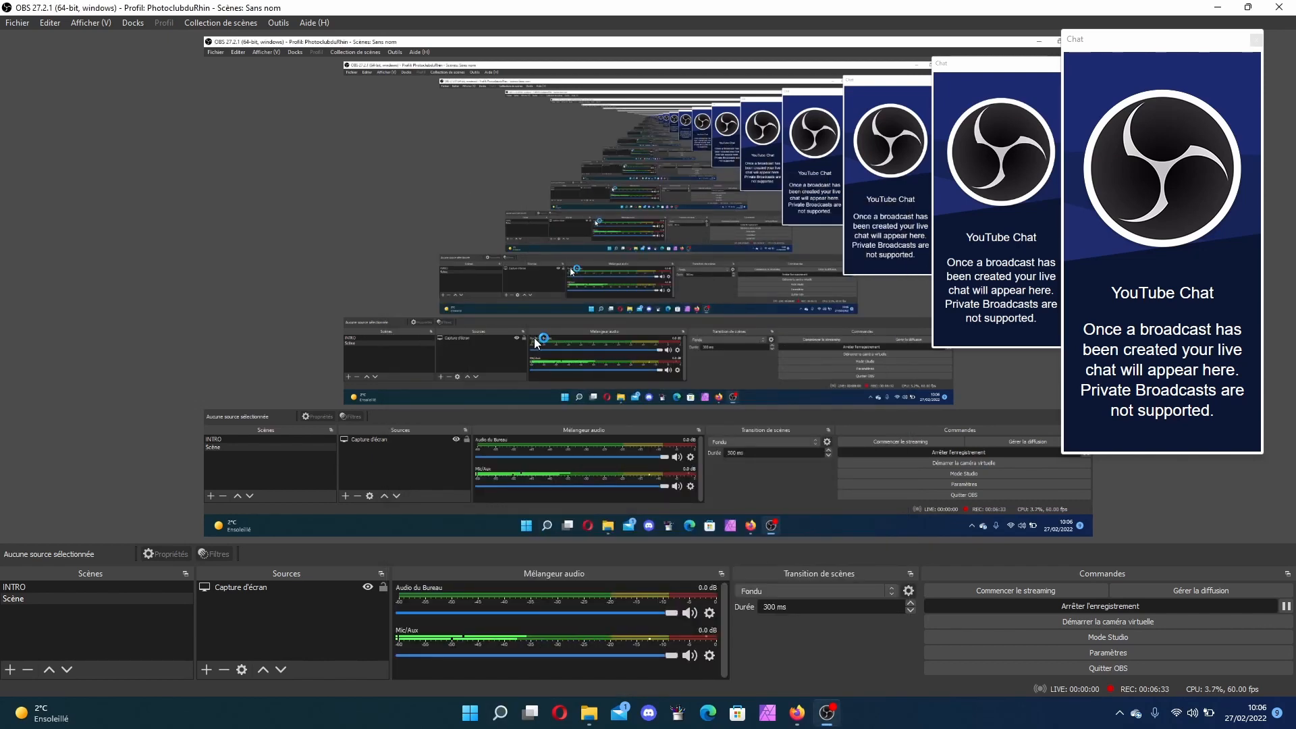
Step: Preview the images in the Créer un curseur animé folder: the cursor, the photo and the cut-out version
left_click(830, 721)
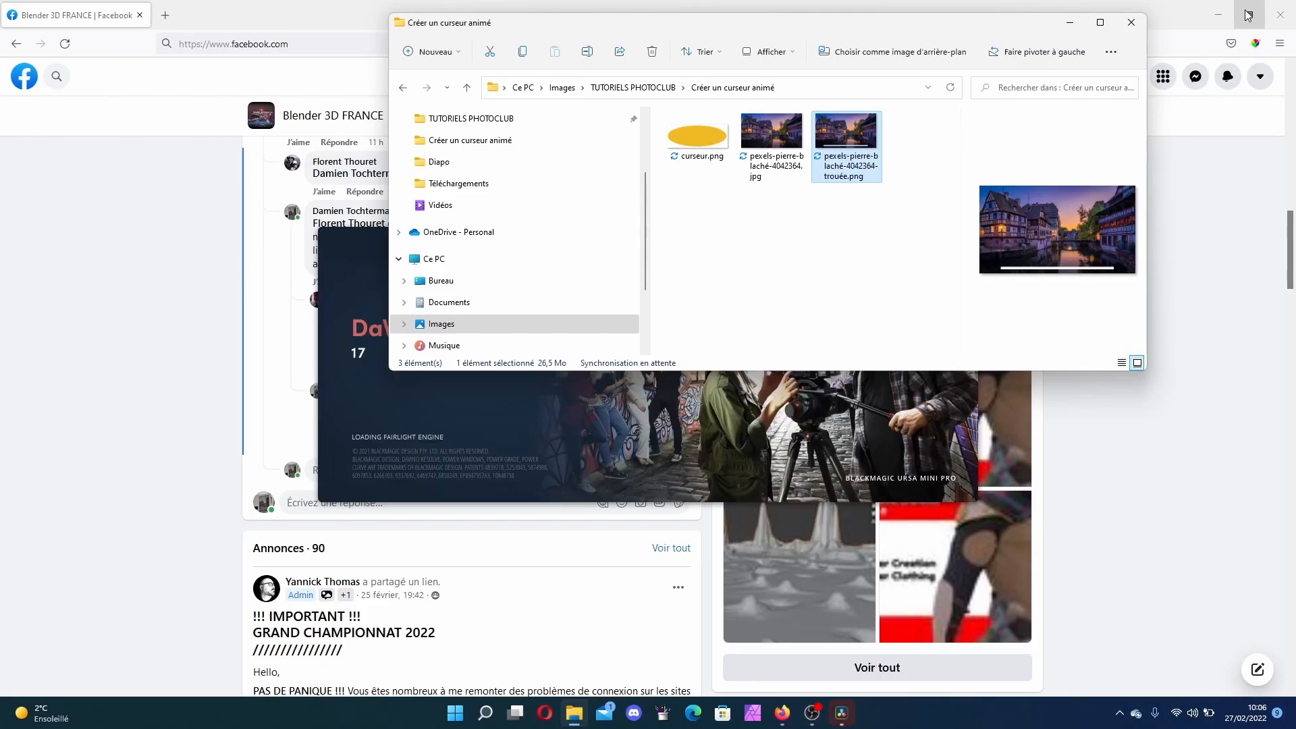
left_click(1219, 15)
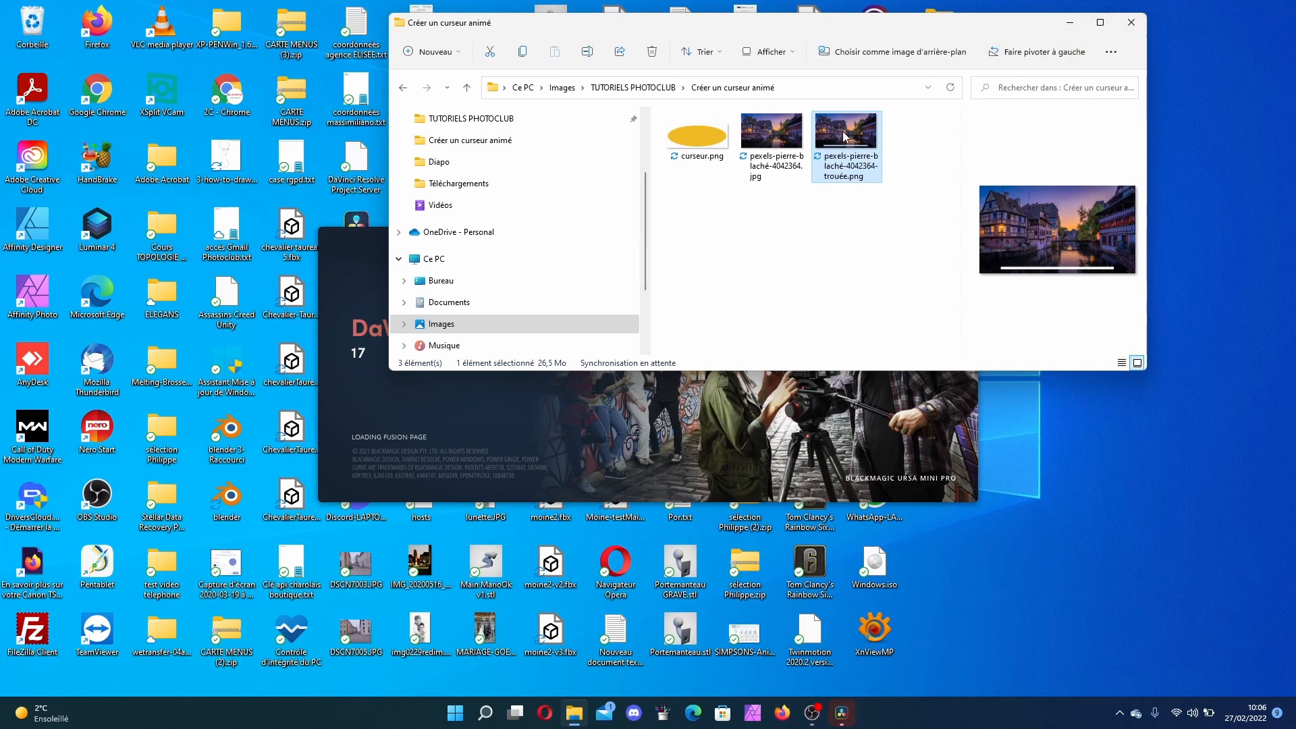
left_click(716, 160)
left_click(759, 159)
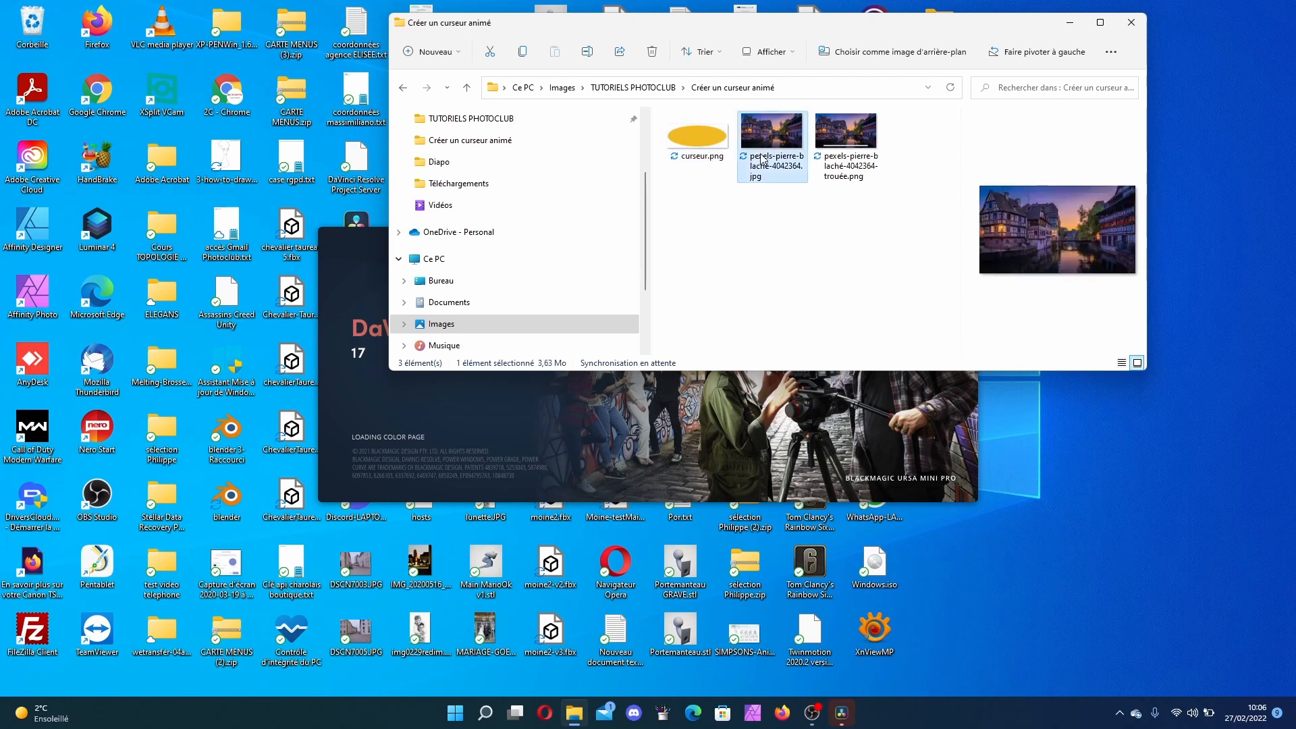
key("Left")
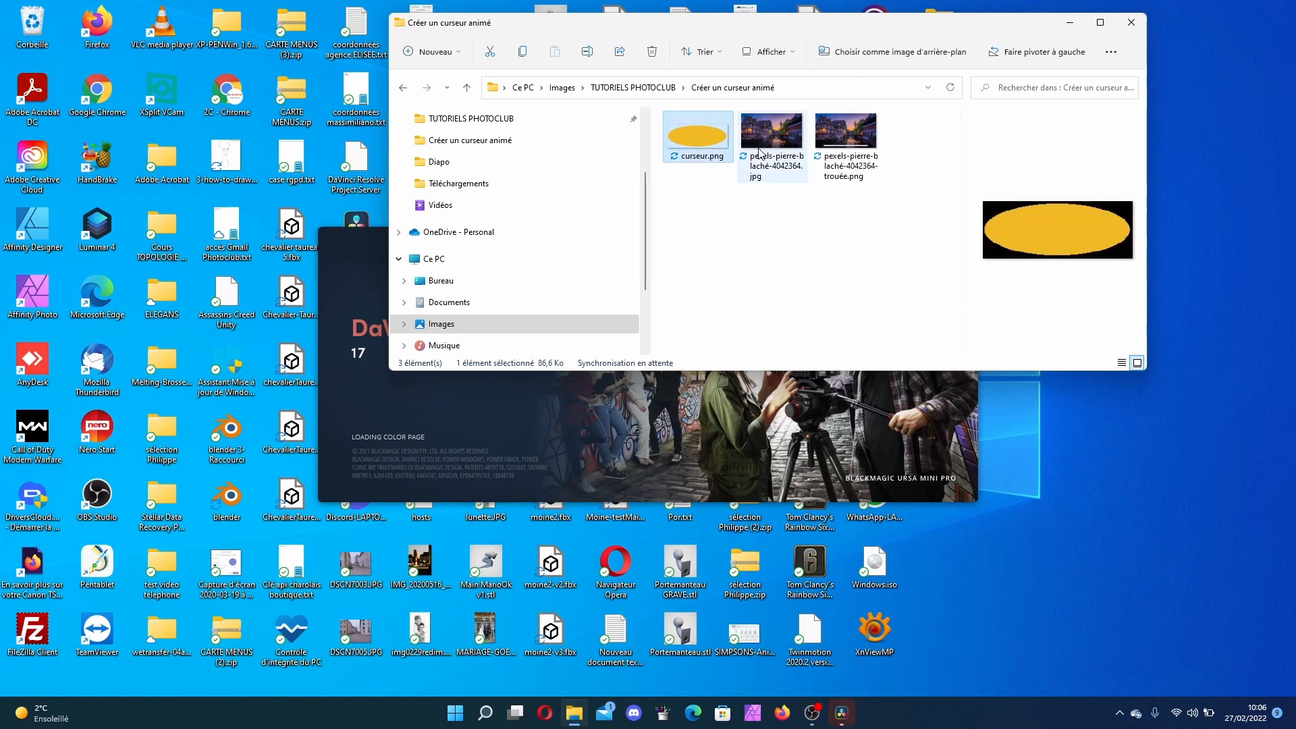
left_click(760, 152)
left_click(825, 159)
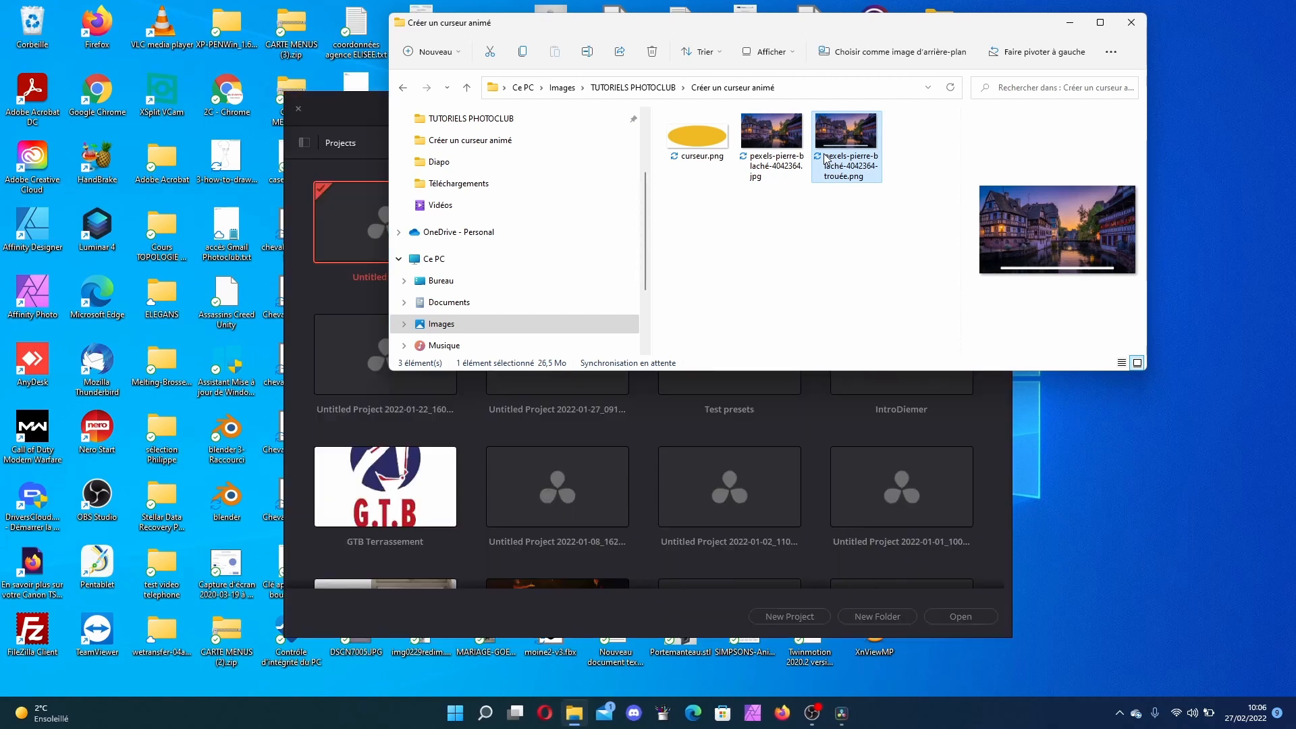
Step: Open the Untitled Project in DaVinci Resolve and switch to the Edit page
left_click(342, 118)
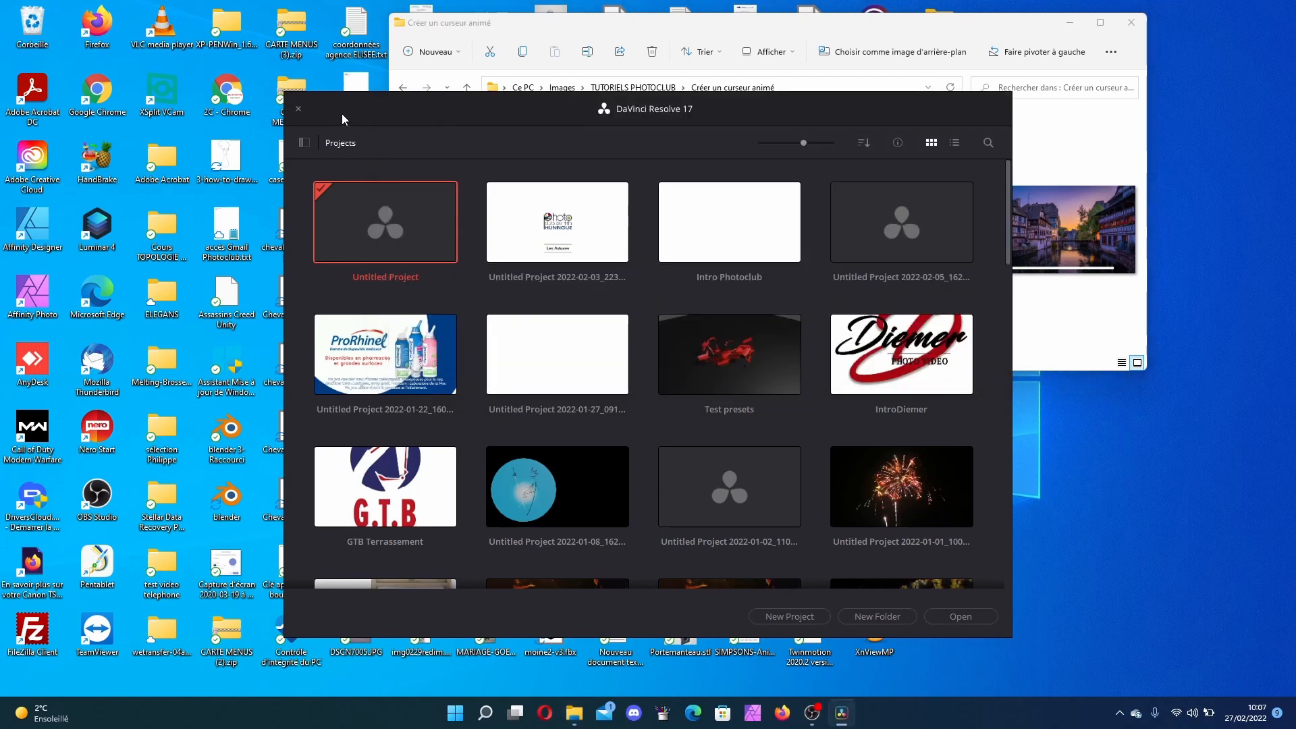
double_click(376, 203)
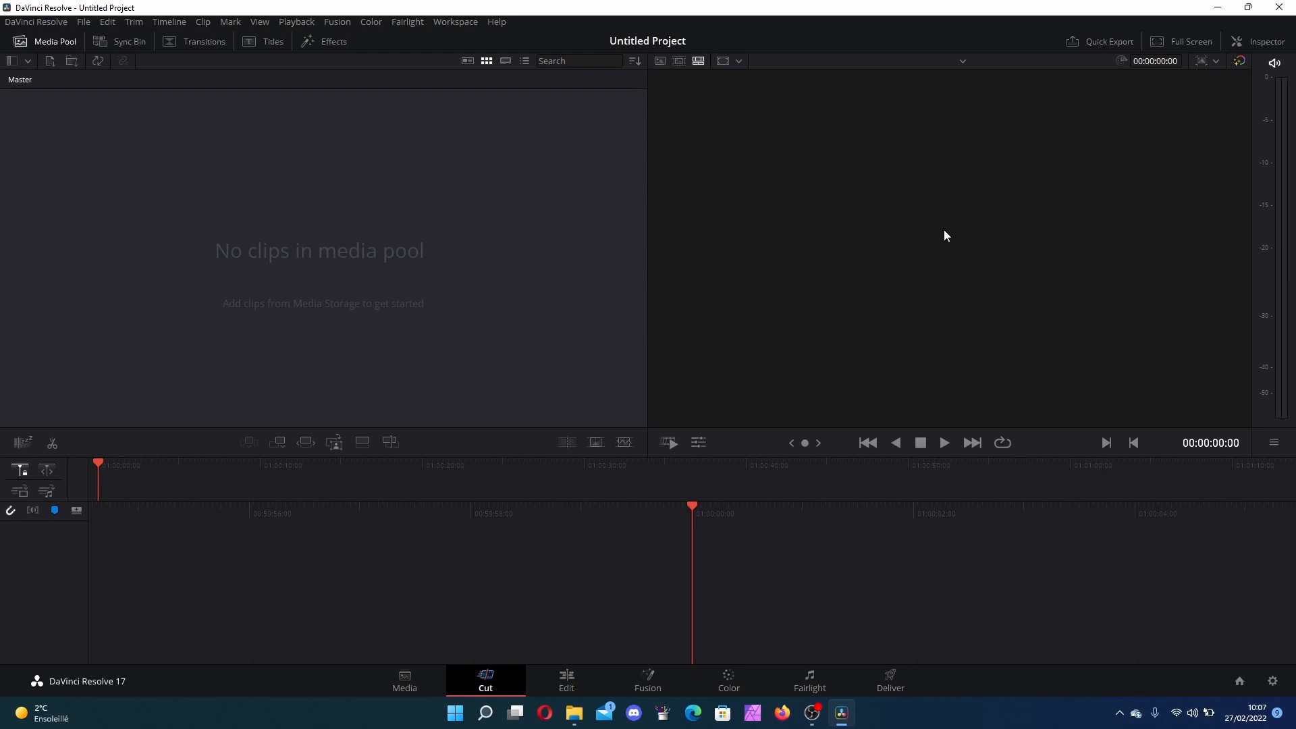
left_click(569, 680)
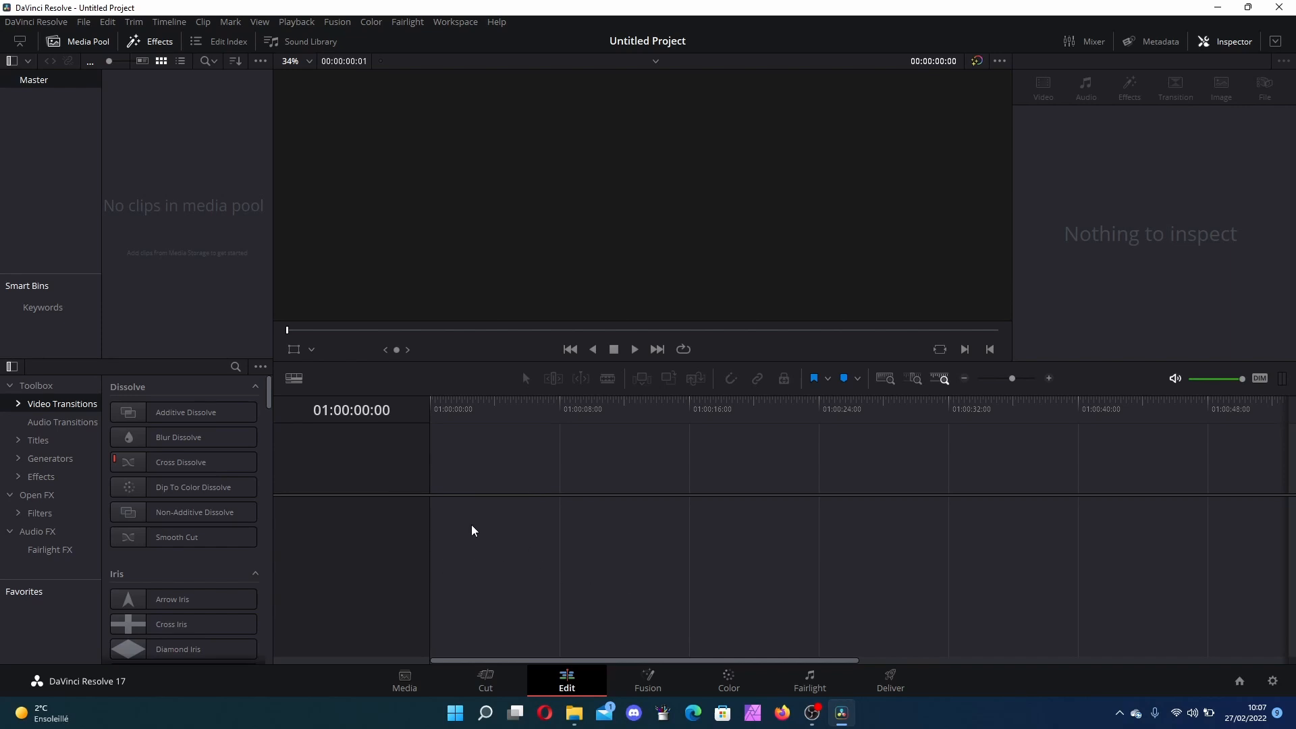
Step: Drag the pexels-pierre-blaché-4042364.jpg photo from the folder onto the timeline
left_click(575, 713)
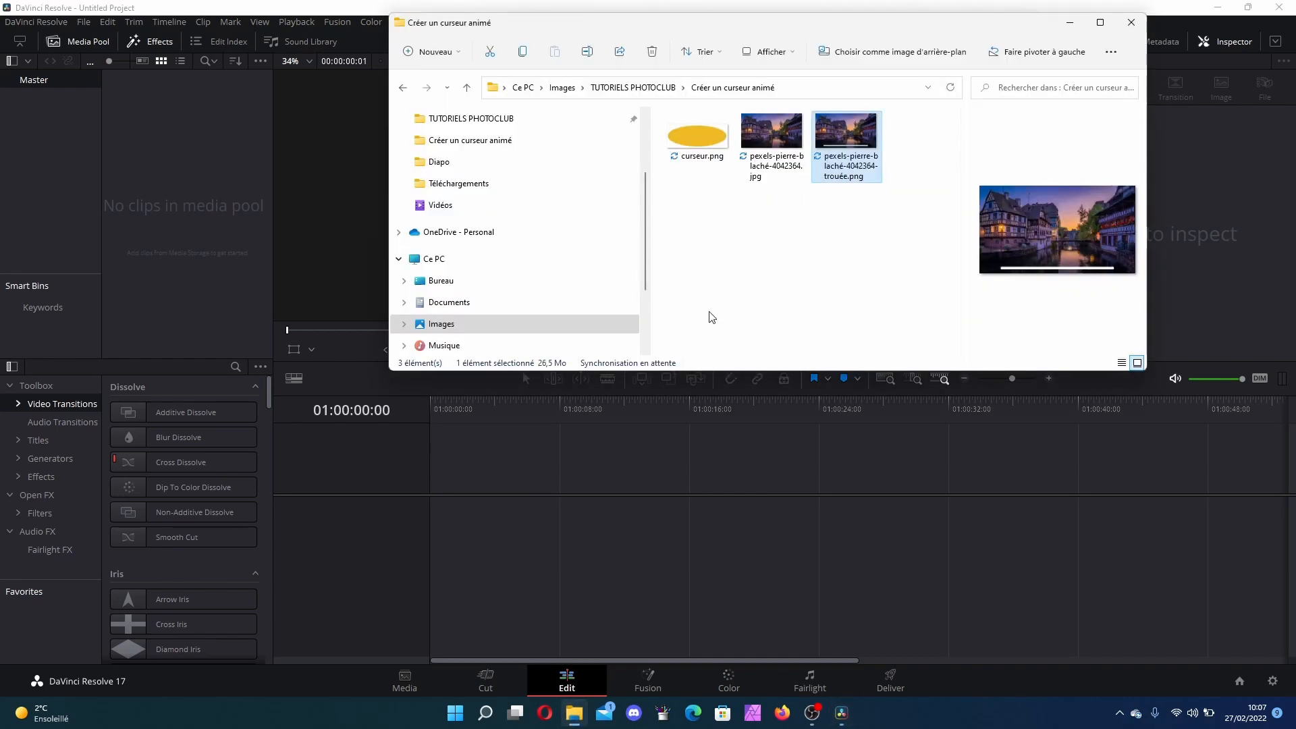
left_click(777, 135)
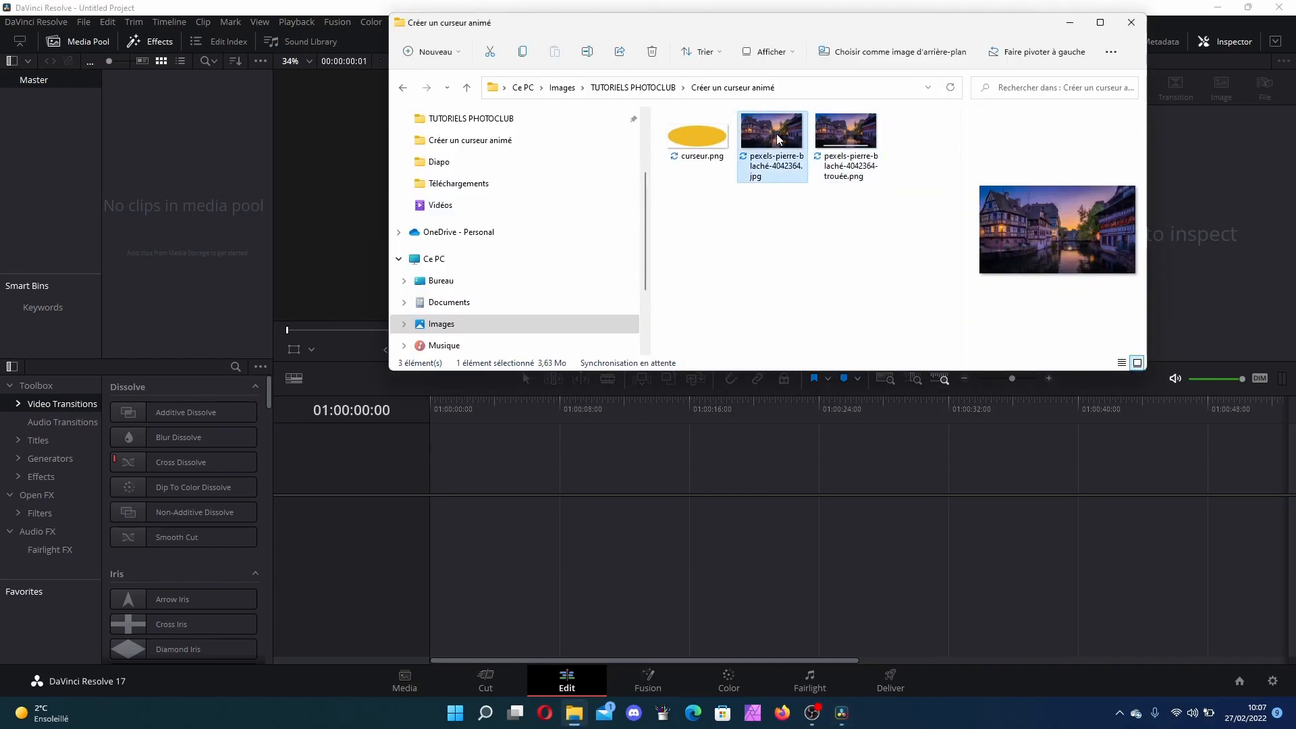
left_click_drag(777, 133, 436, 522)
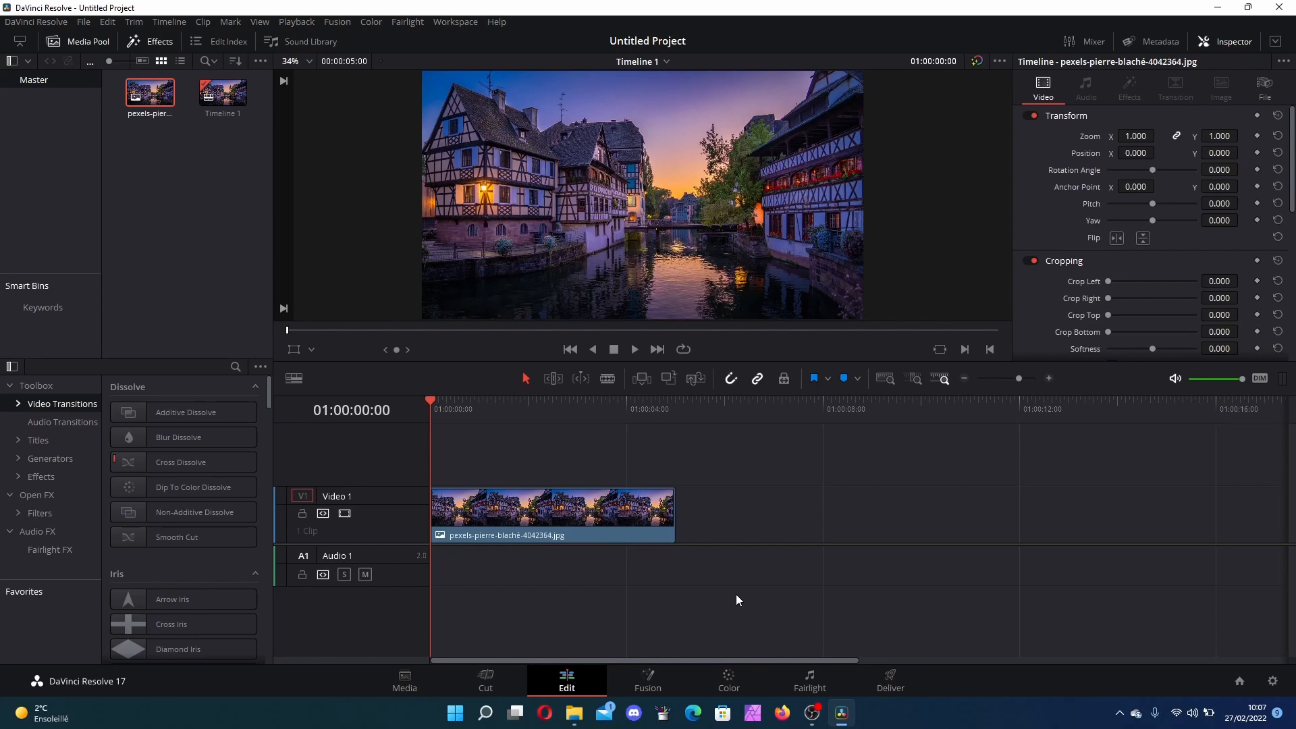
Step: Add two new video tracks above Video 1 on the timeline
right_click(331, 458)
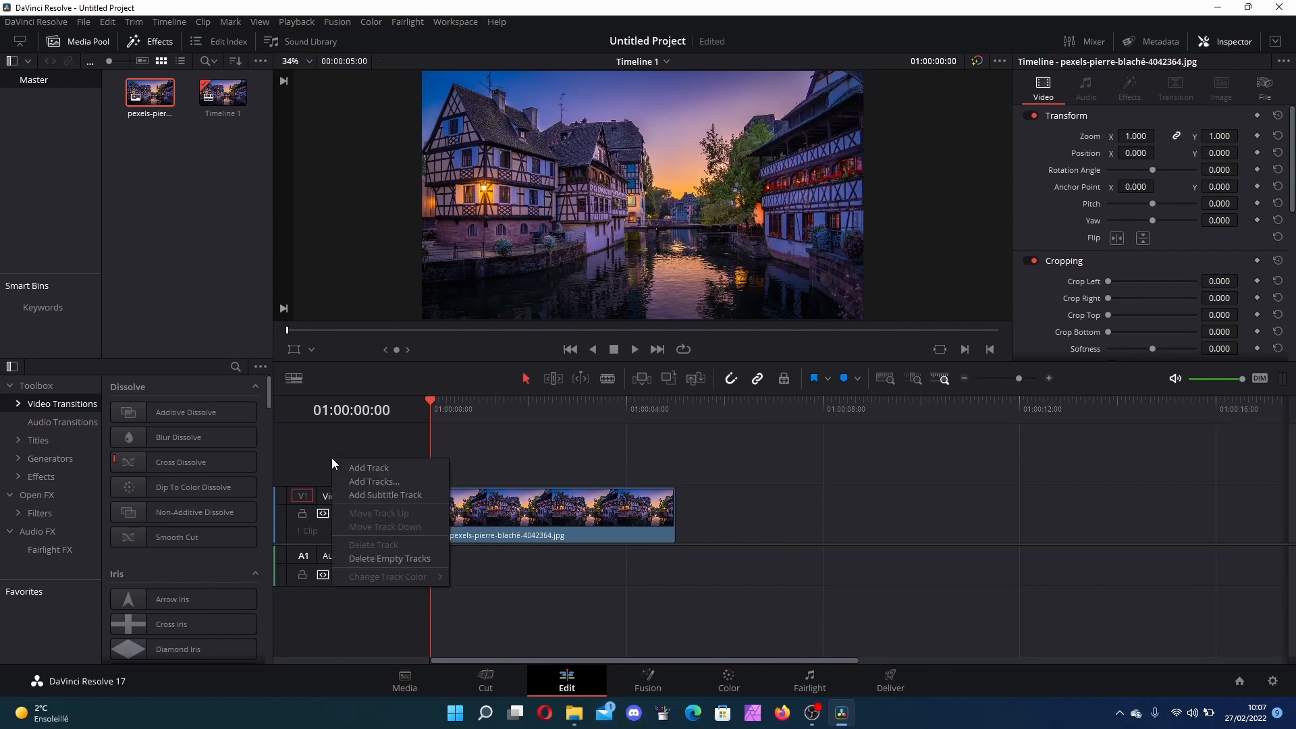
left_click(359, 470)
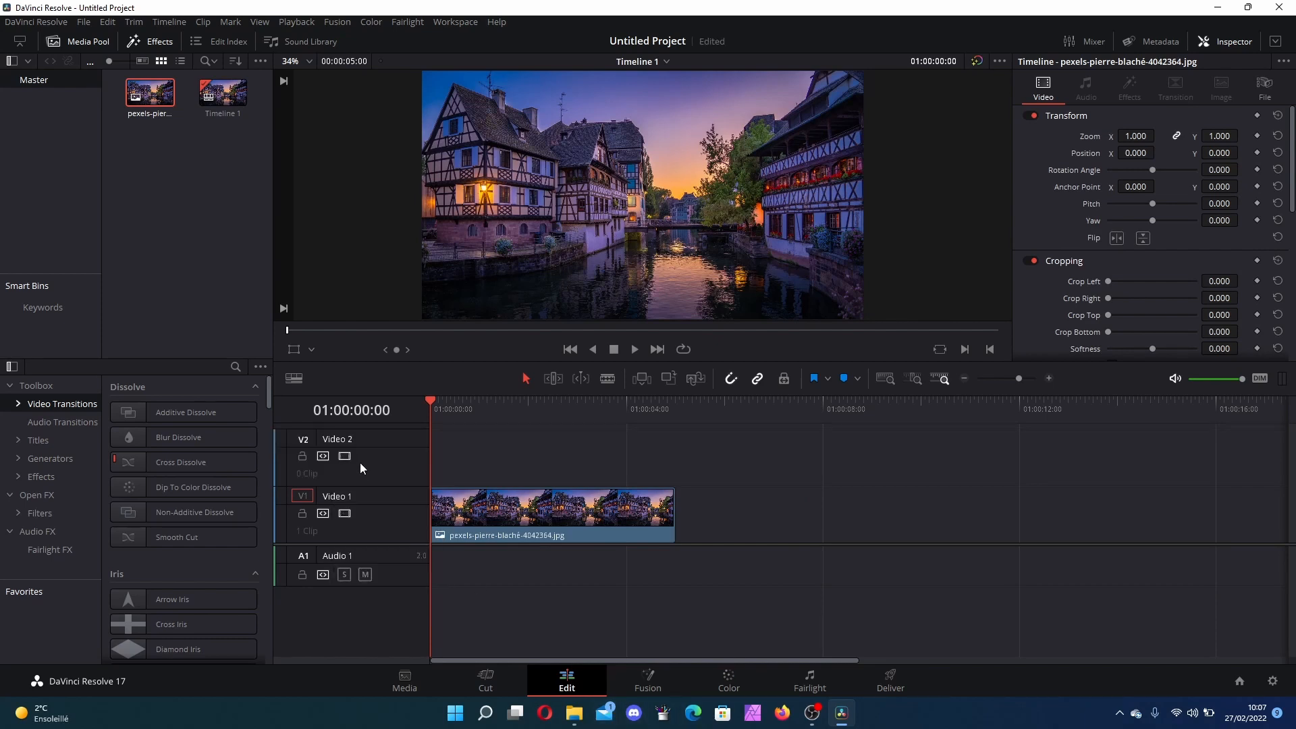
right_click(361, 468)
left_click(439, 474)
scroll(672, 534, "up", 3)
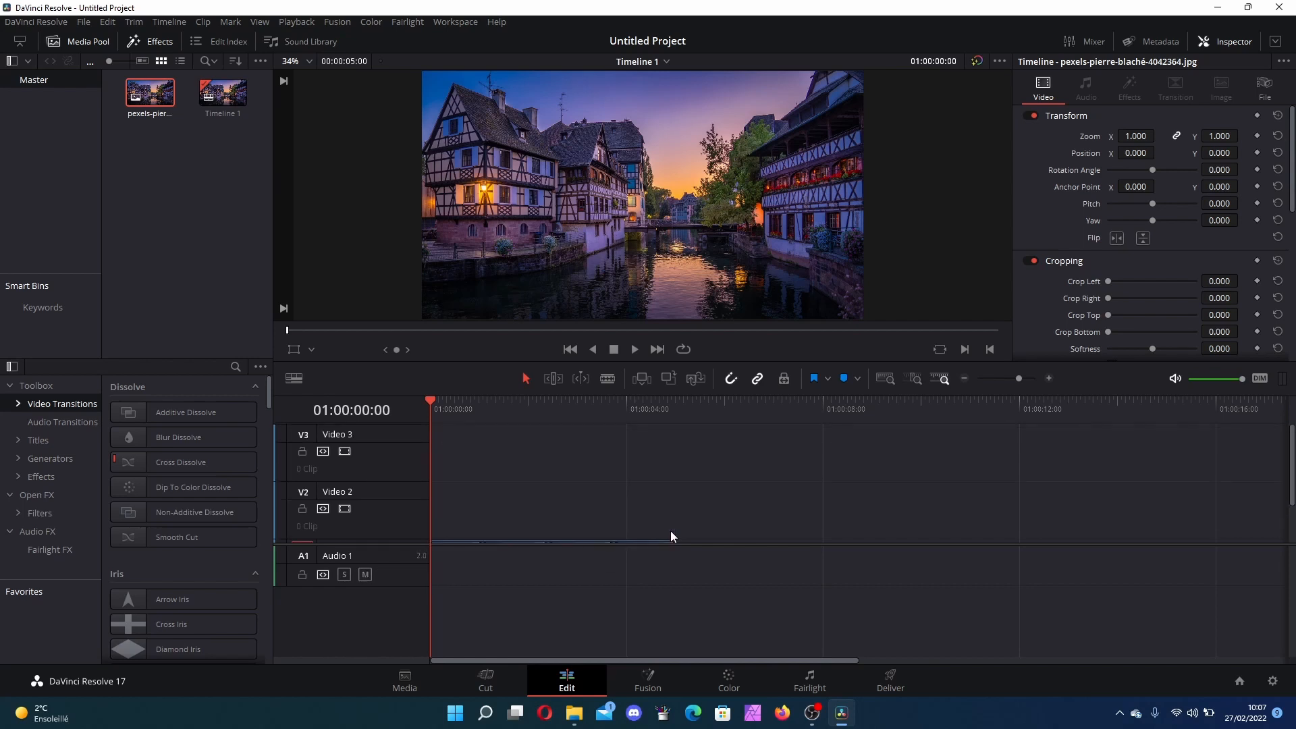
Step: Drag curseur.png from the Créer un curseur animé folder onto Video 2 above the photo
scroll(670, 531, "down", 1)
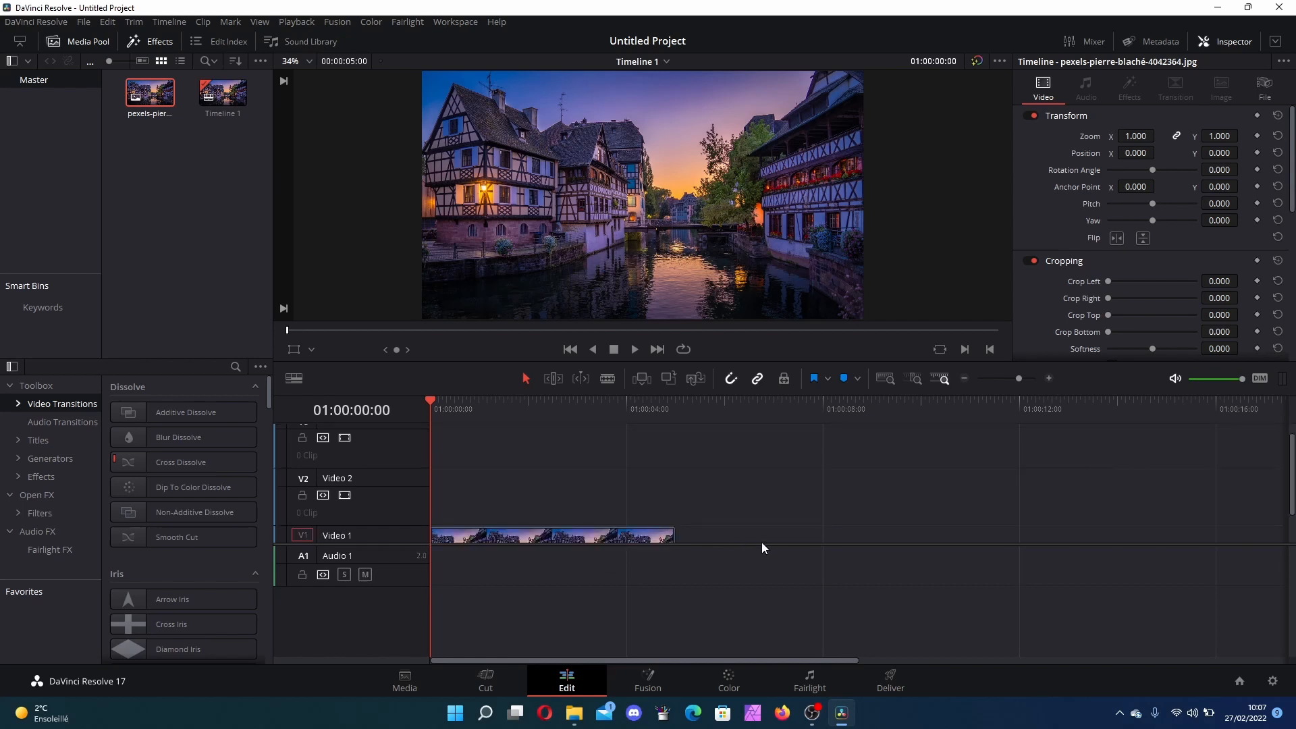
left_click_drag(761, 544, 770, 630)
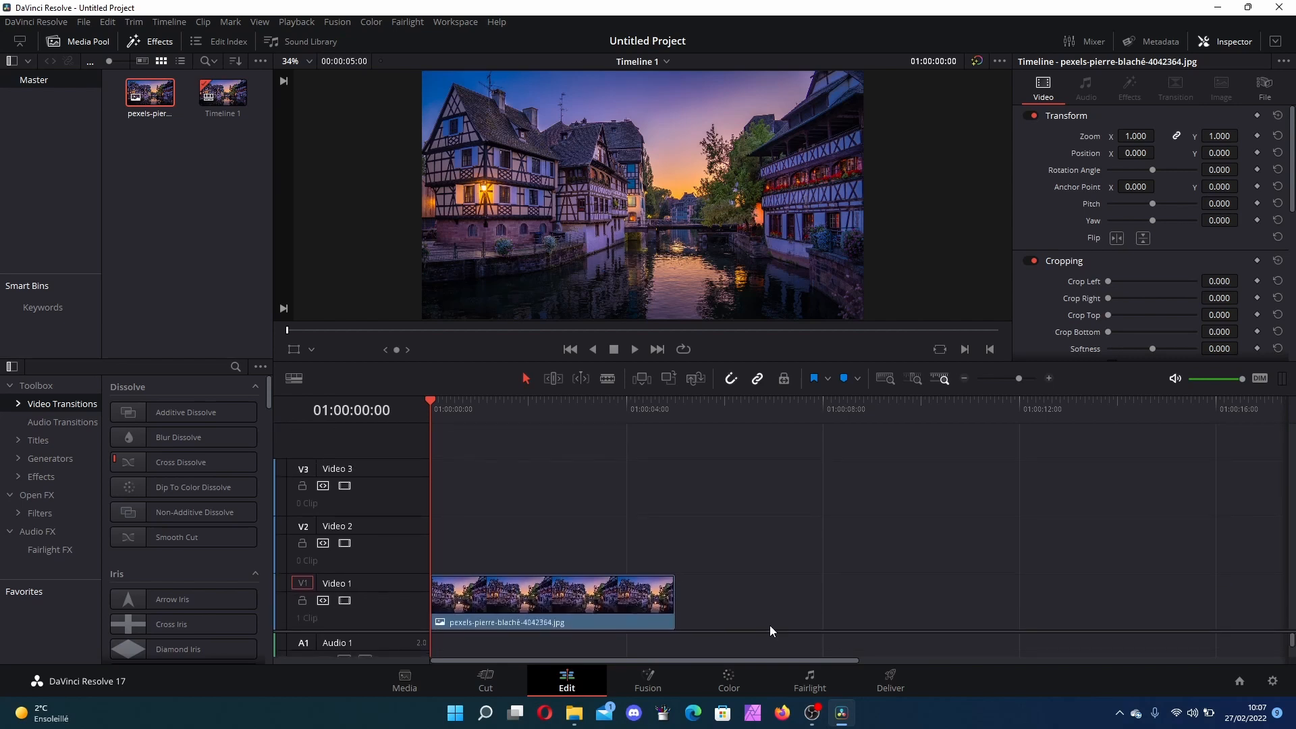
left_click(571, 717)
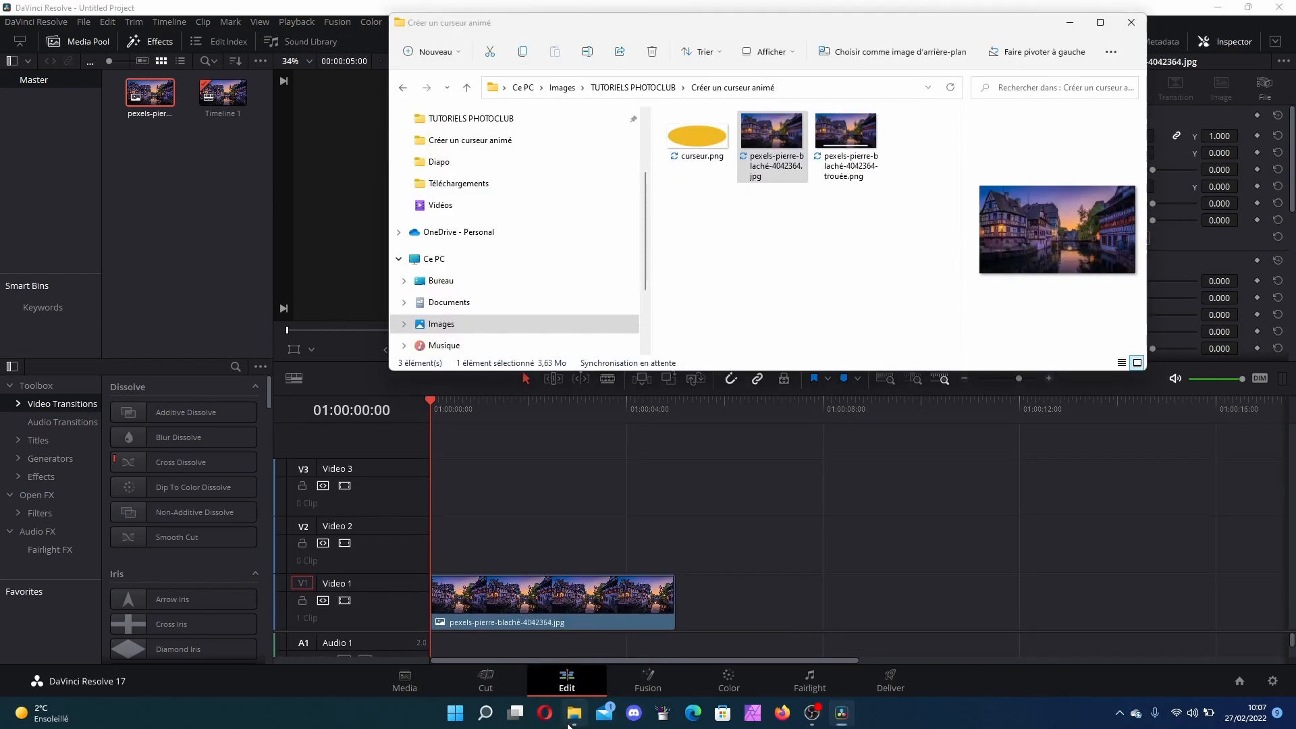
left_click_drag(712, 138, 436, 550)
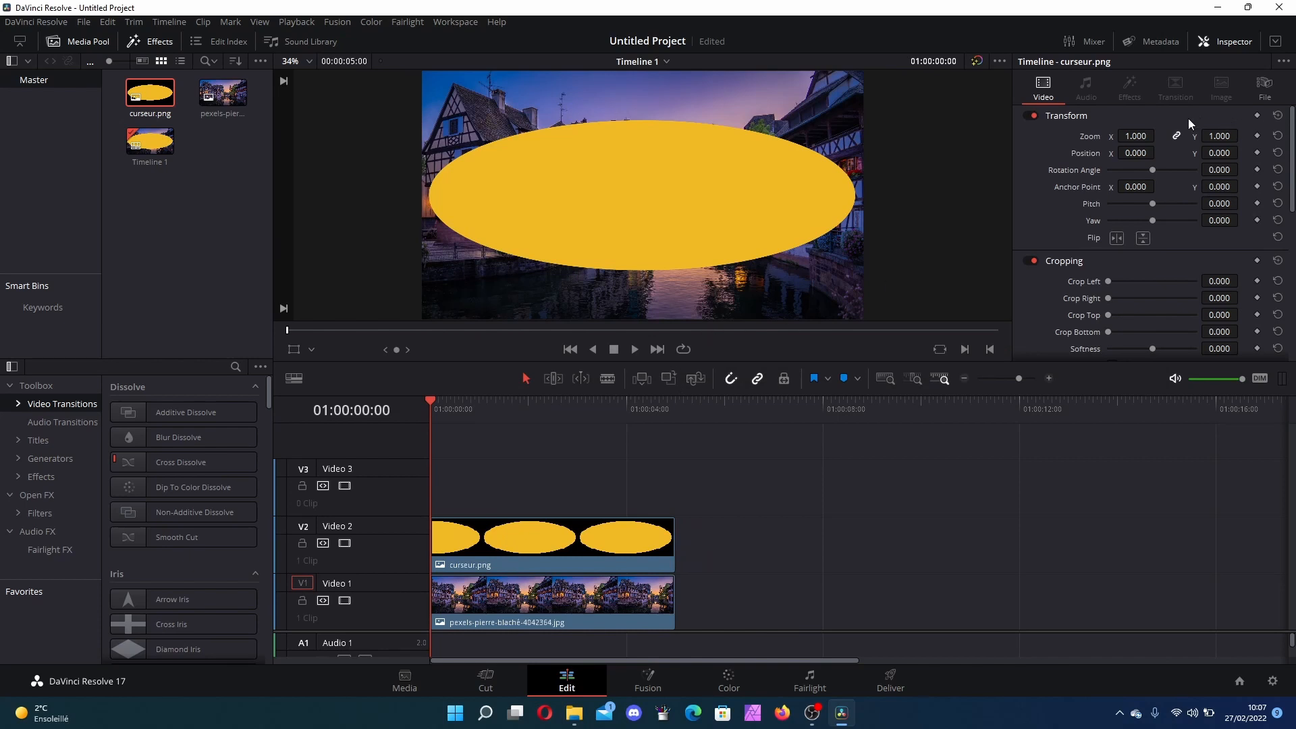
Step: Set the cursor clip's Y position to -600
left_click(1220, 153)
type("-600")
key("Return")
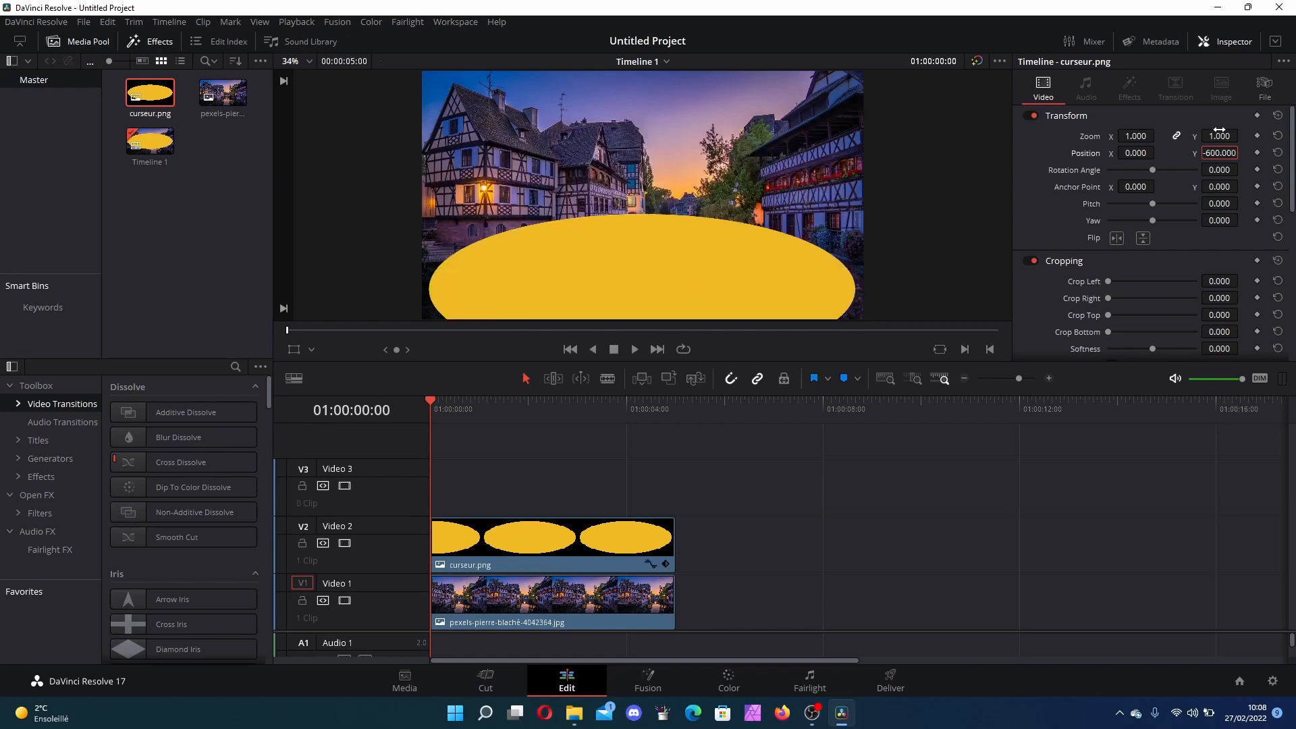
left_click(966, 565)
Step: Drag the cut-out photo pexels-pierre-blaché-4042364-trouée.png from the folder onto Video 3
left_click(578, 714)
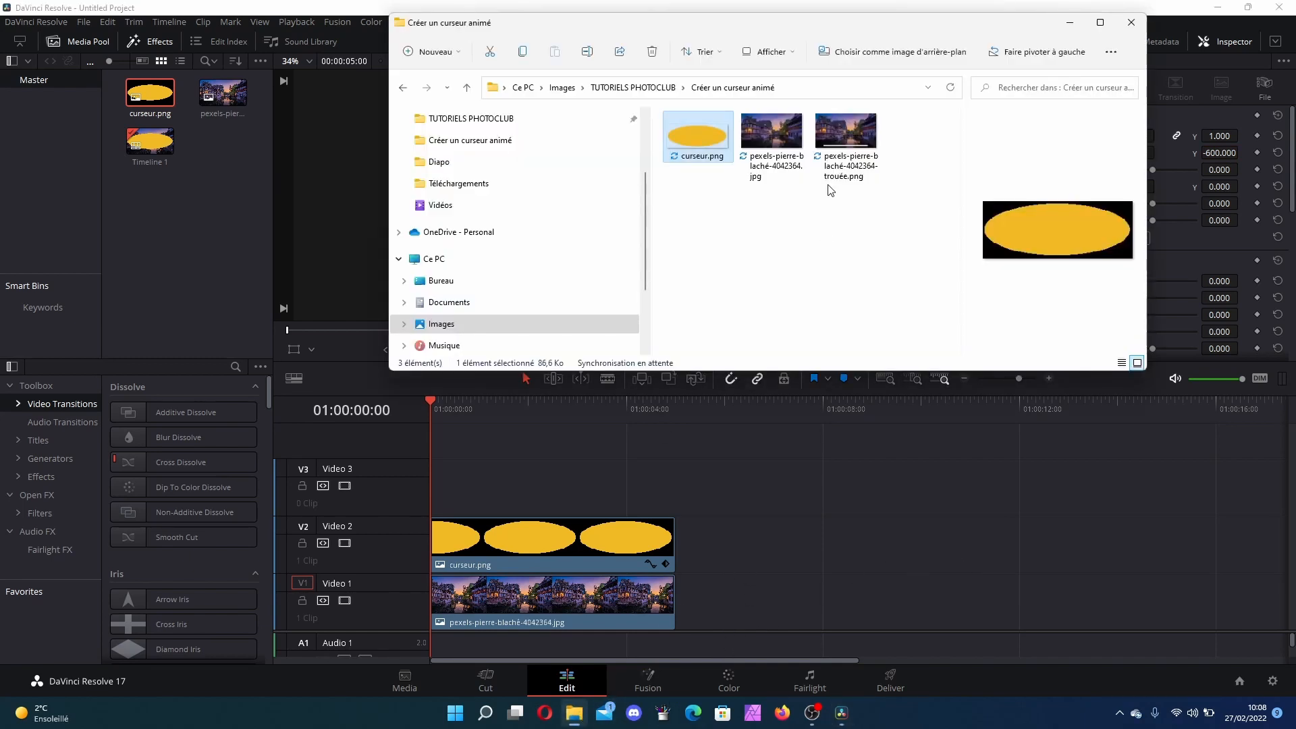
left_click(855, 133)
left_click_drag(854, 133, 434, 481)
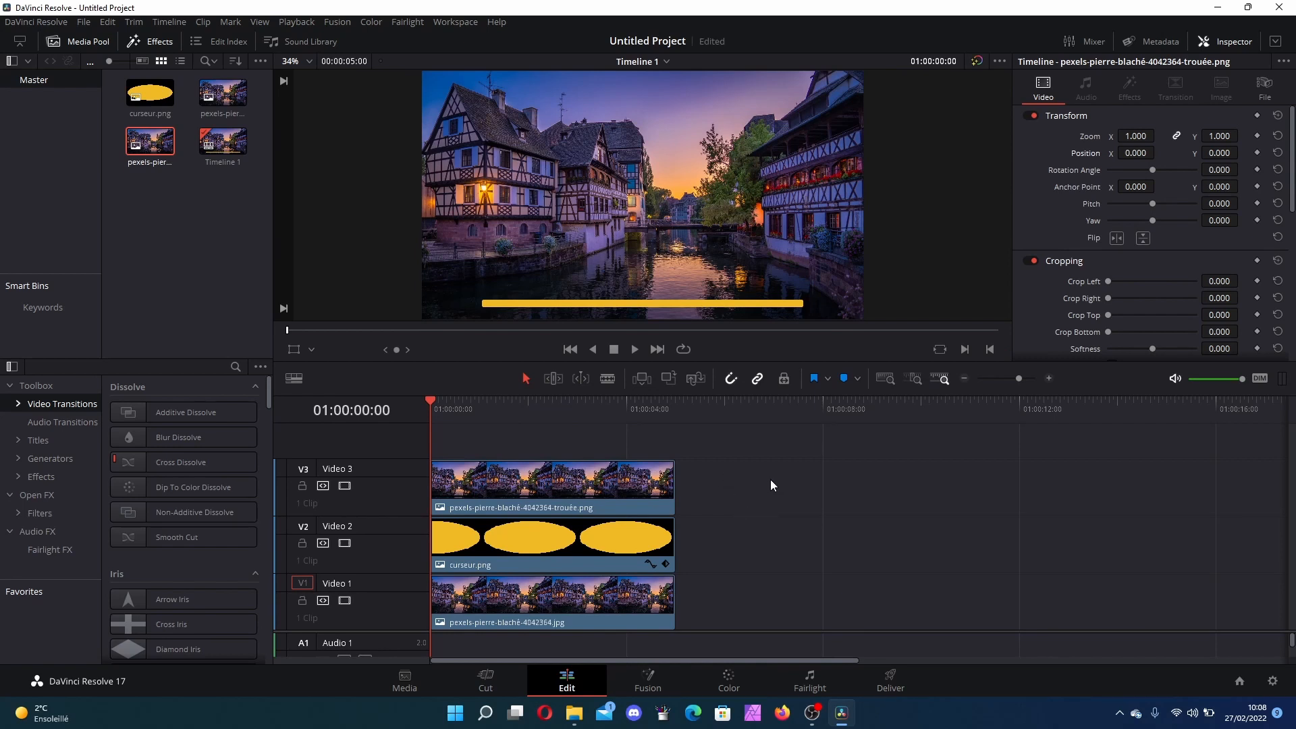
Step: Set the cursor clip's X position to -1800 and add a position keyframe at the start
left_click(536, 537)
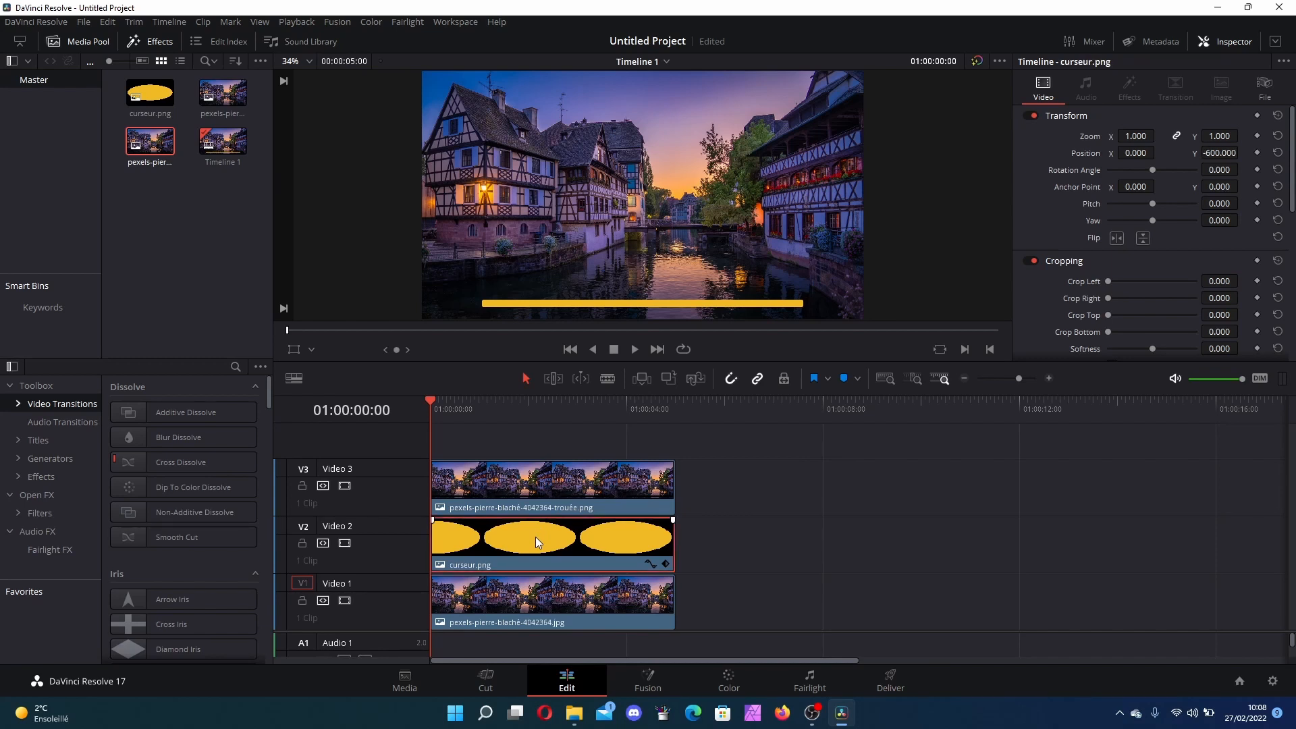
left_click(1137, 154)
type("-1800")
key("Return")
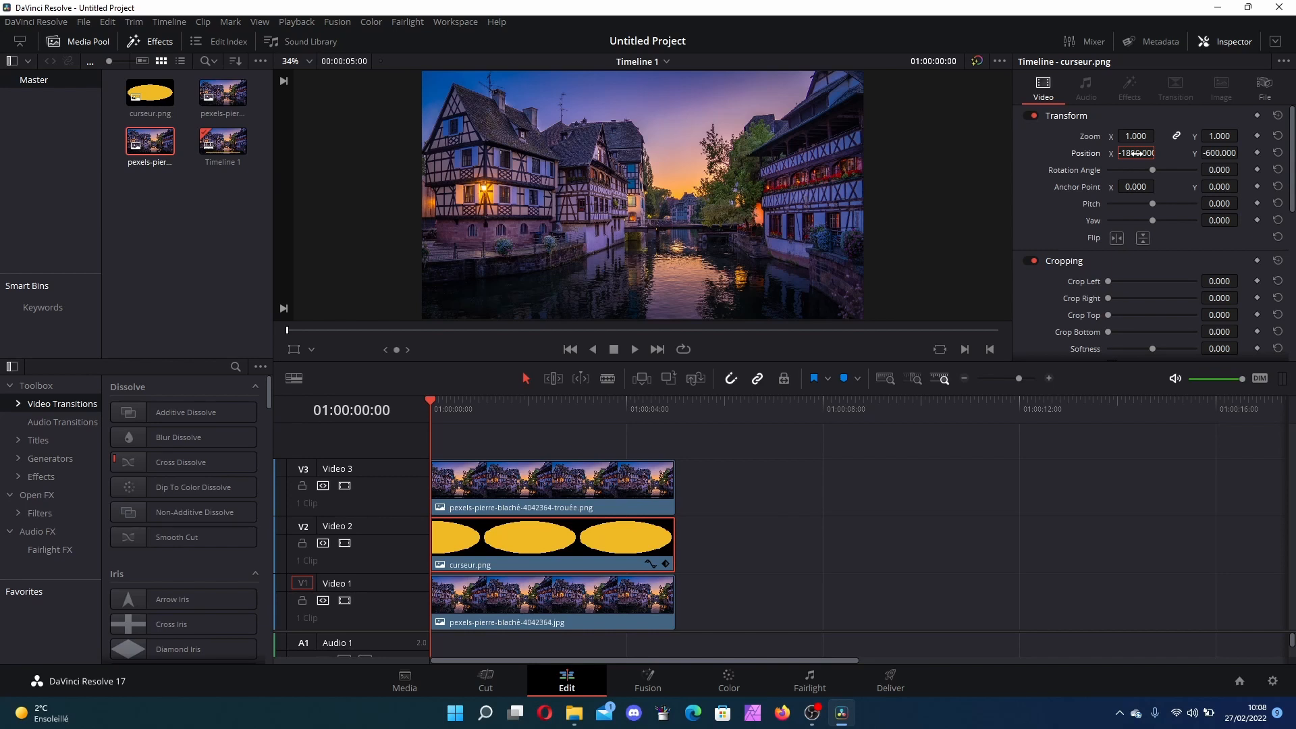
left_click(1258, 153)
Step: Move to 2 seconds and set the cursor's X position to -1200
left_click_drag(432, 400, 528, 407)
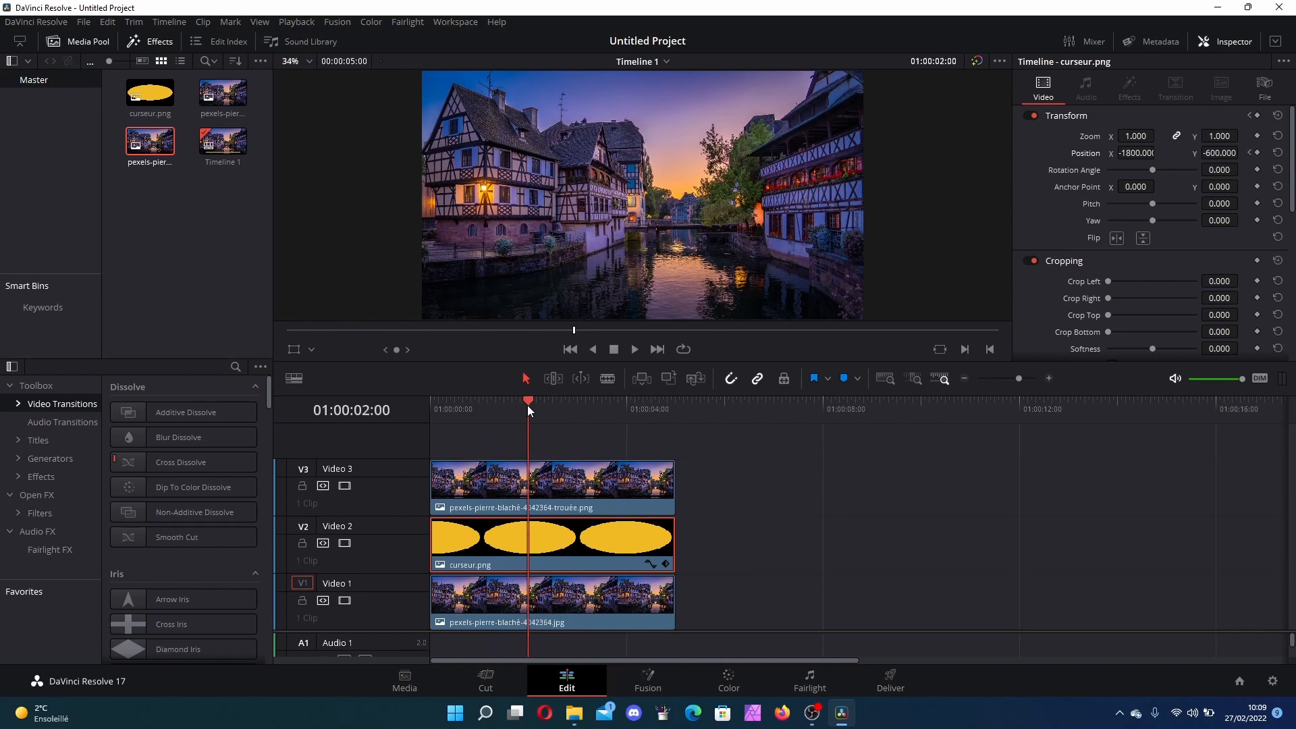
left_click(1137, 153)
type("-1200")
key("Return")
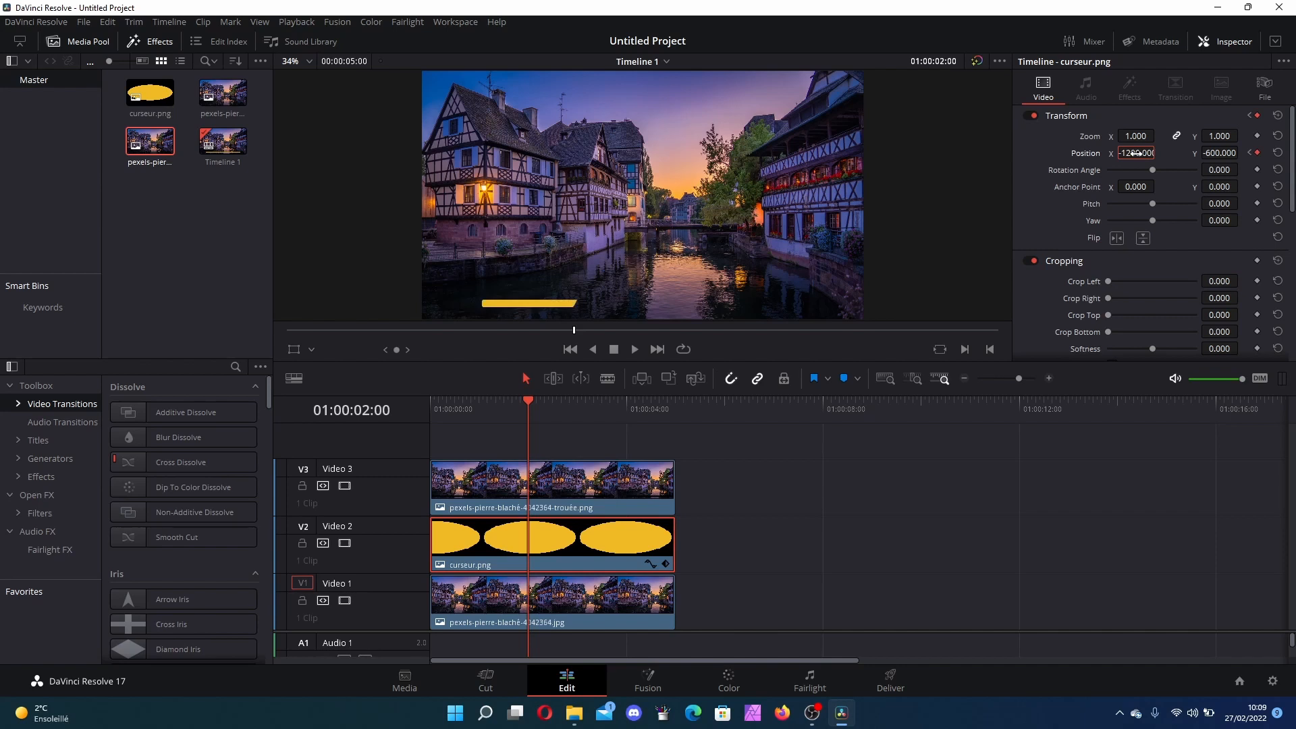
Step: Delete the cursor's position keyframe at 2 seconds
left_click(1125, 462)
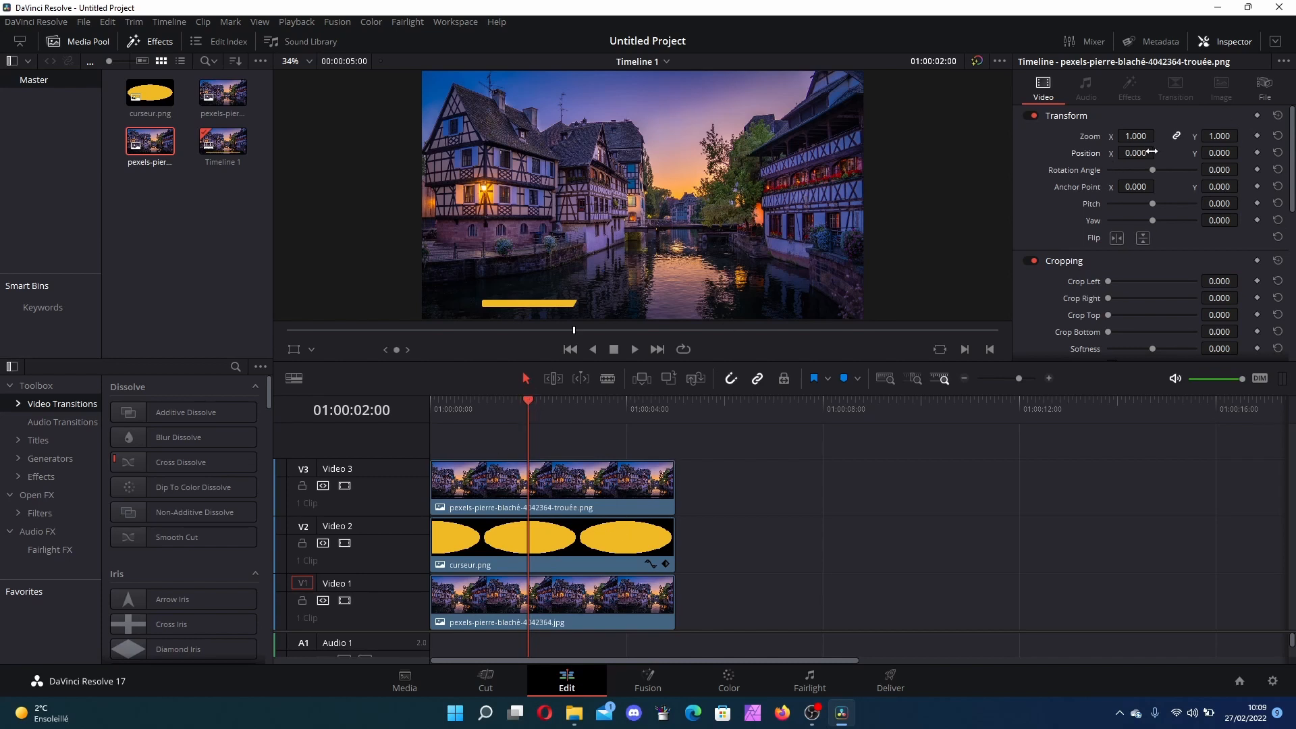
left_click(544, 540)
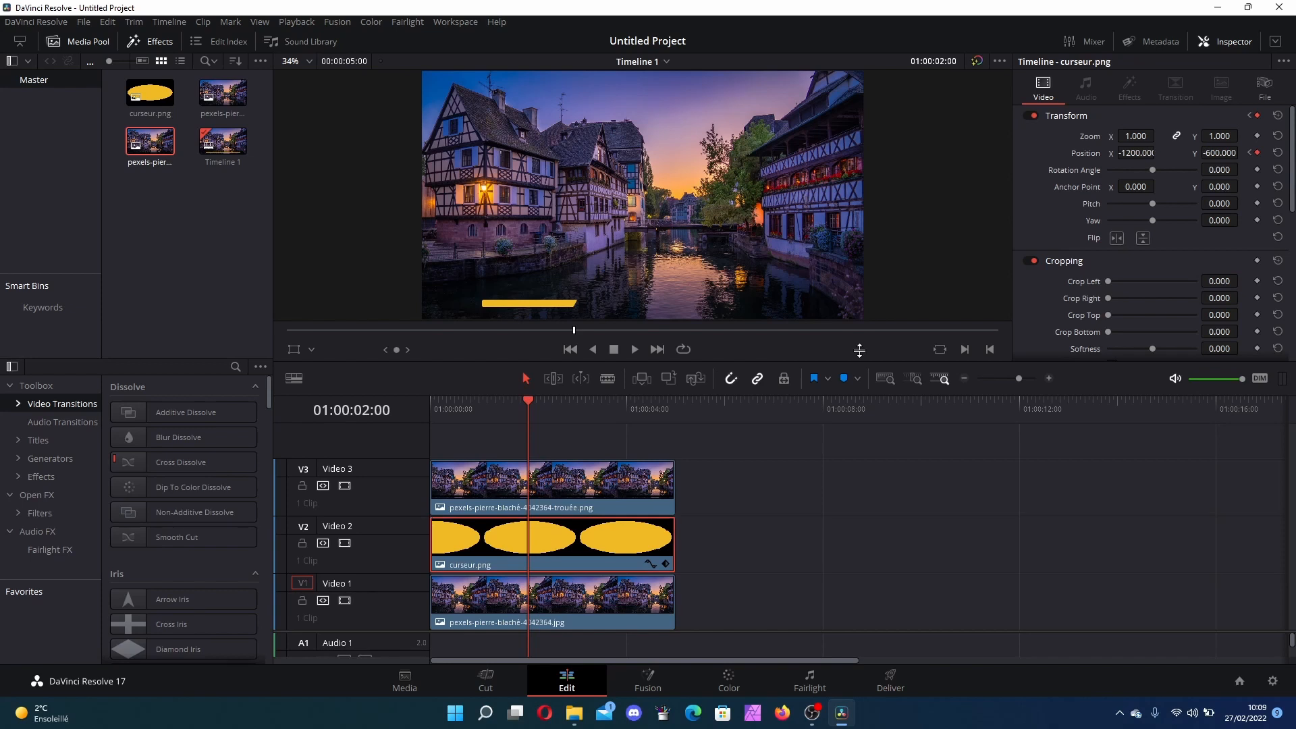
left_click(1256, 154)
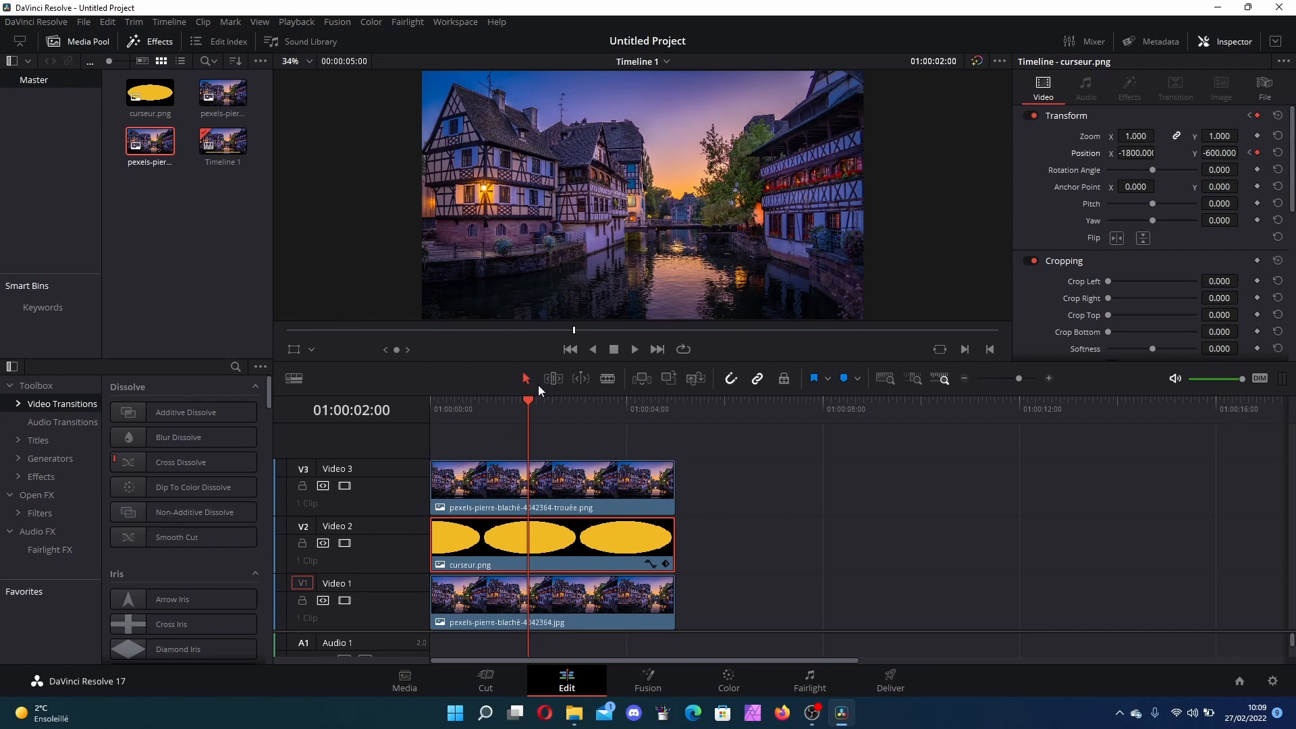
mouse_move(528, 402)
left_mouse_down()
mouse_move(408, 411)
mouse_move(557, 418)
mouse_move(528, 419)
left_mouse_up()
Step: Set the cursor's X position to 1200 at 2 seconds
left_click(1135, 152)
type("1200")
key("Return")
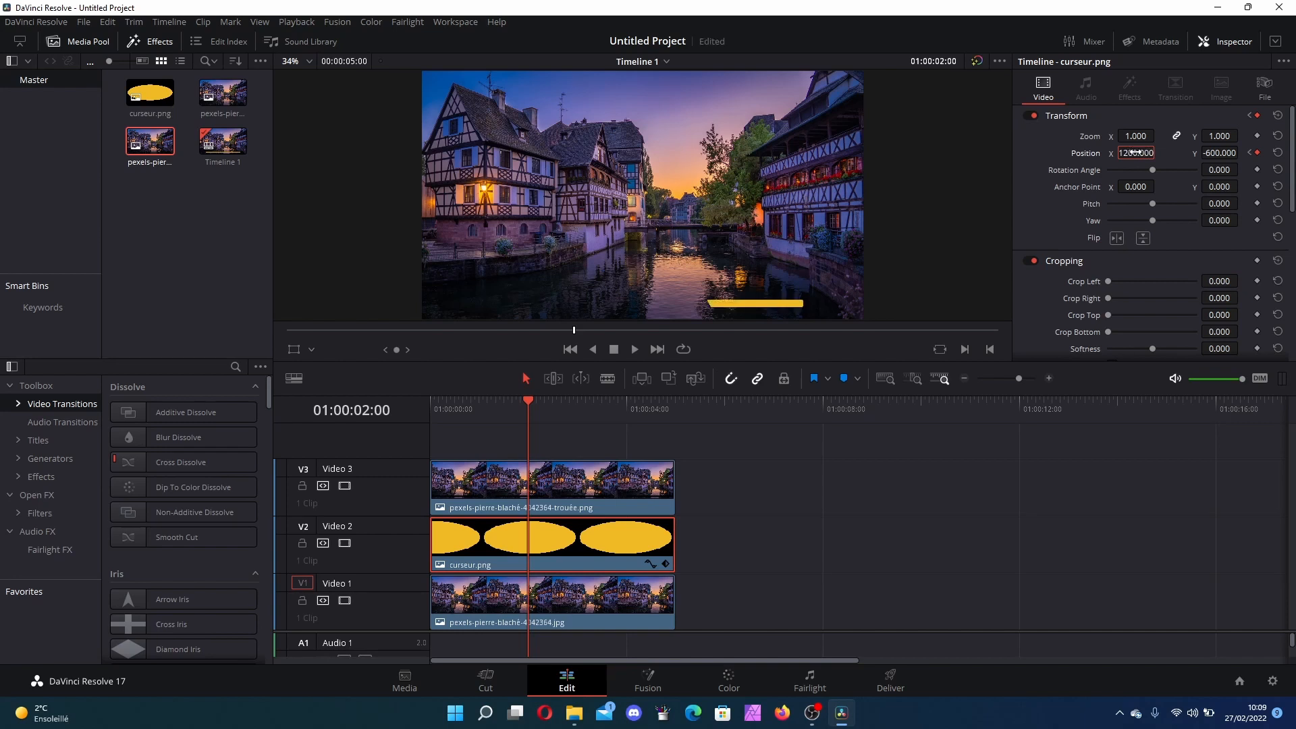
left_click(849, 520)
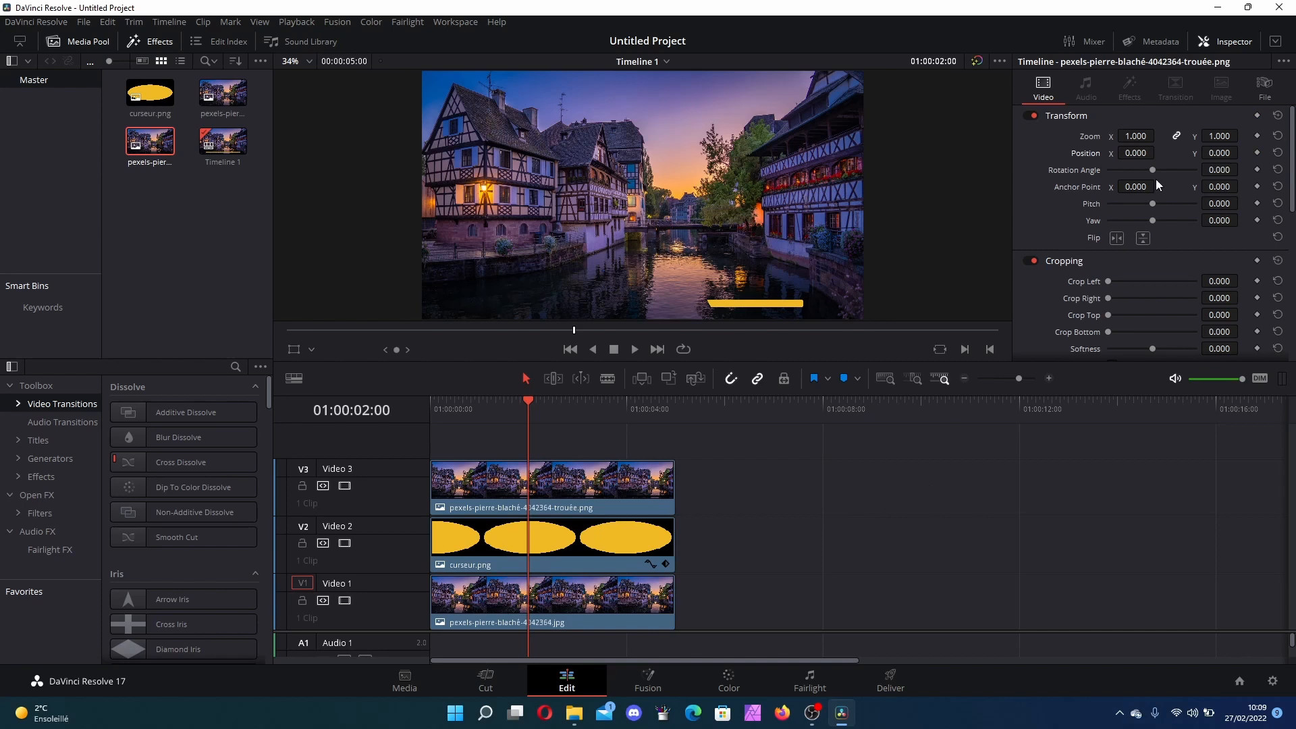
Step: Set the cursor's X position to -1200 at 2 seconds
left_click(637, 548)
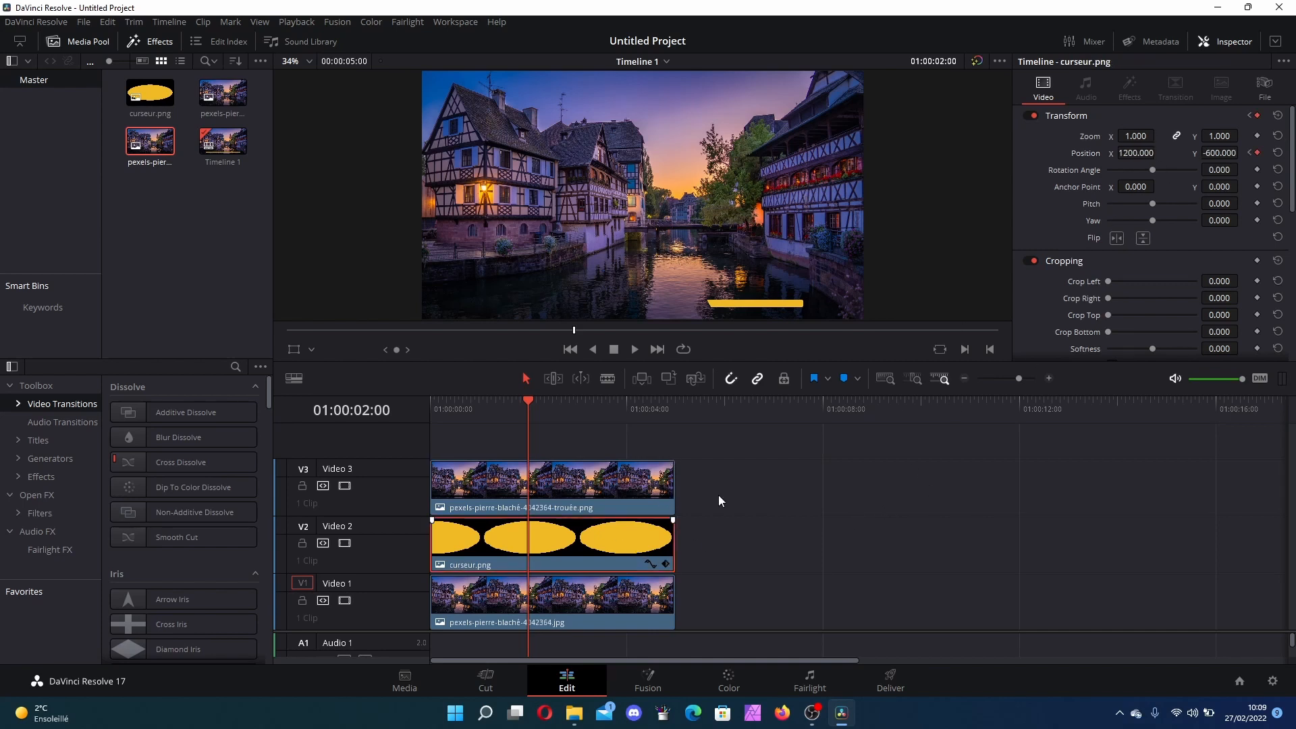
left_click(1137, 153)
type("-1200")
key("Return")
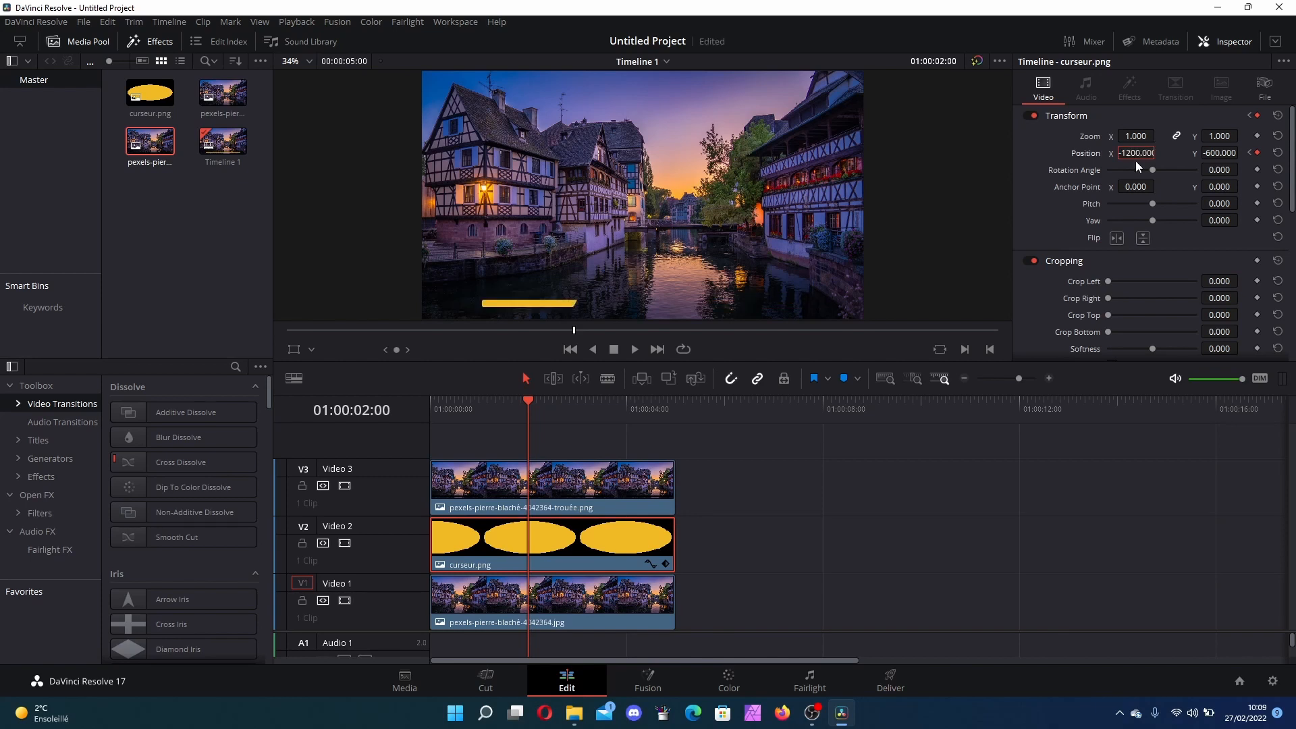
left_click(1167, 517)
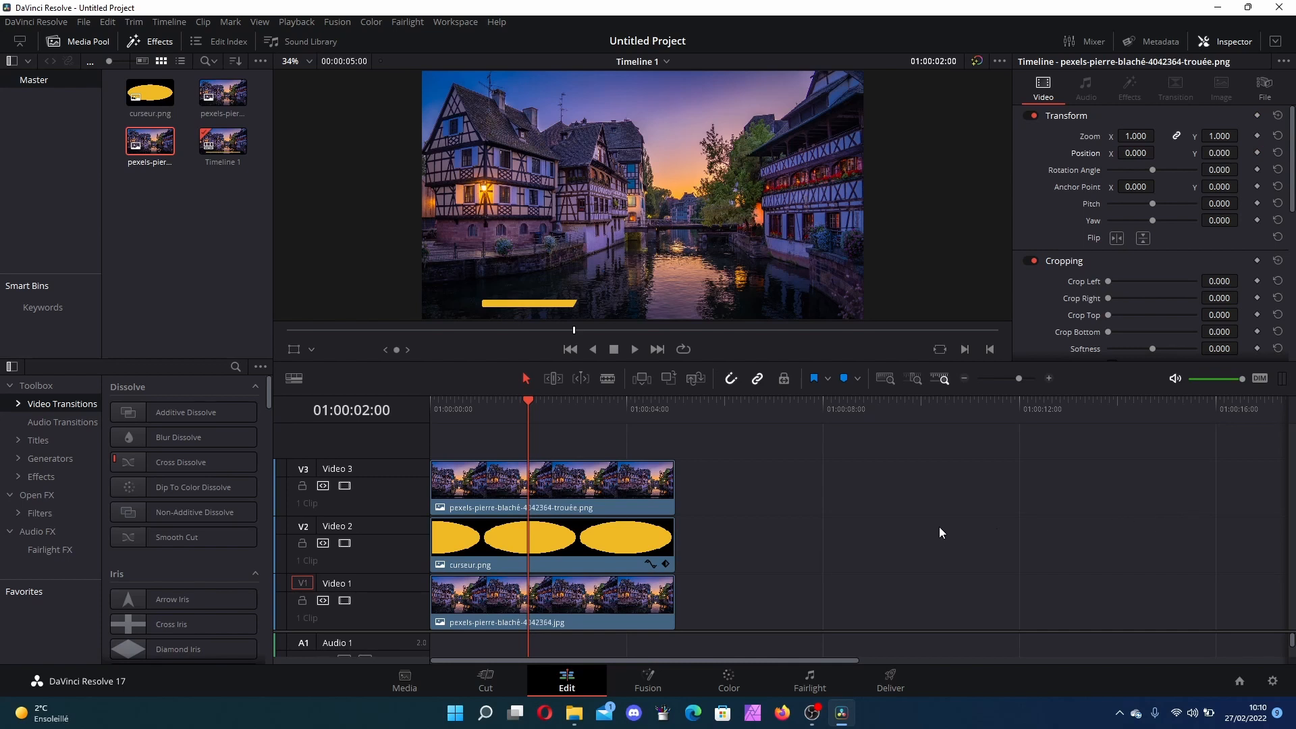
Step: Move to 4 seconds and set the cursor's X position to -600
left_click(625, 560)
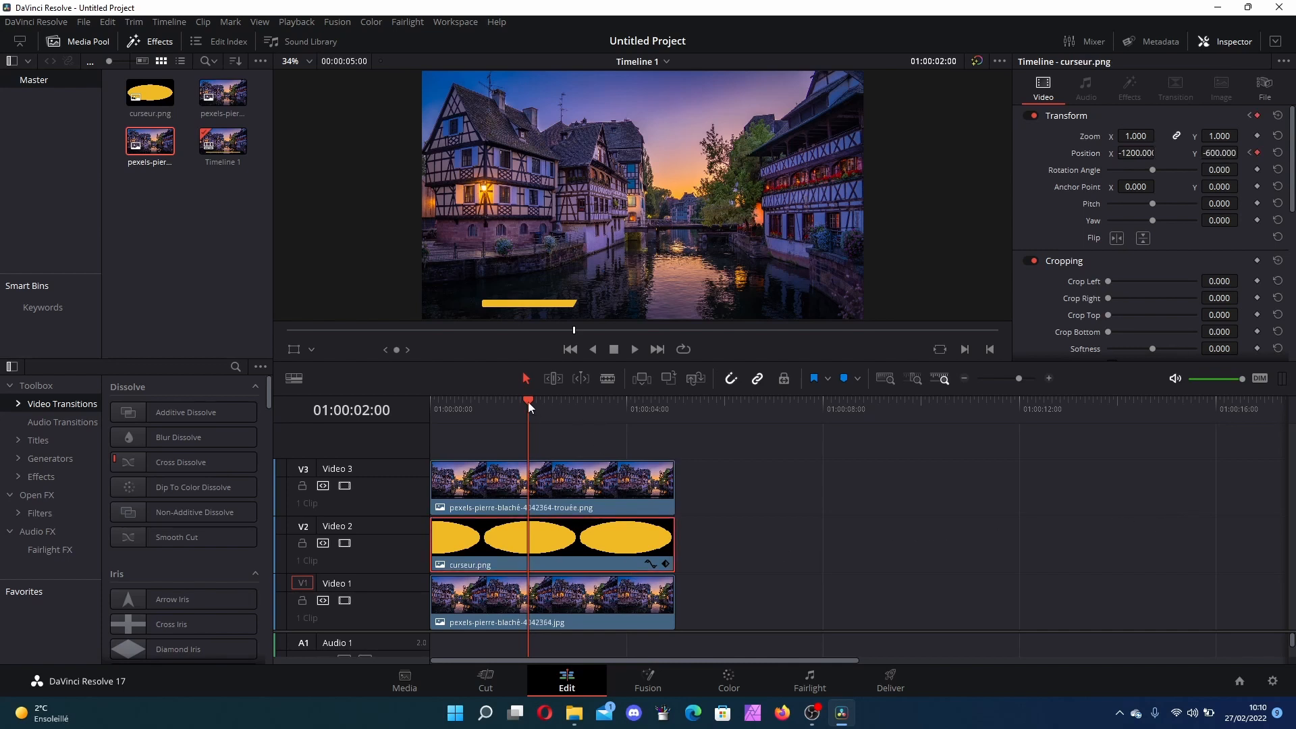
left_click_drag(528, 403, 627, 409)
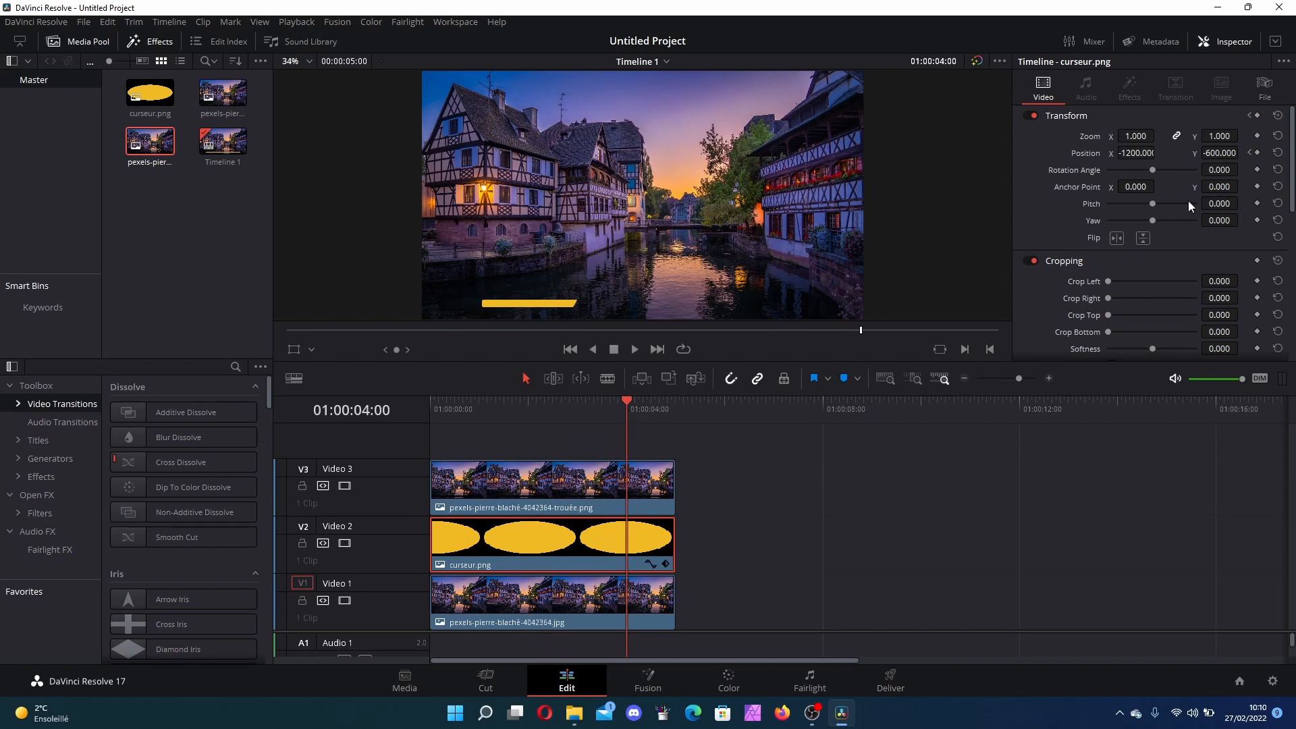
left_click(1137, 152)
type("-600")
key("Return")
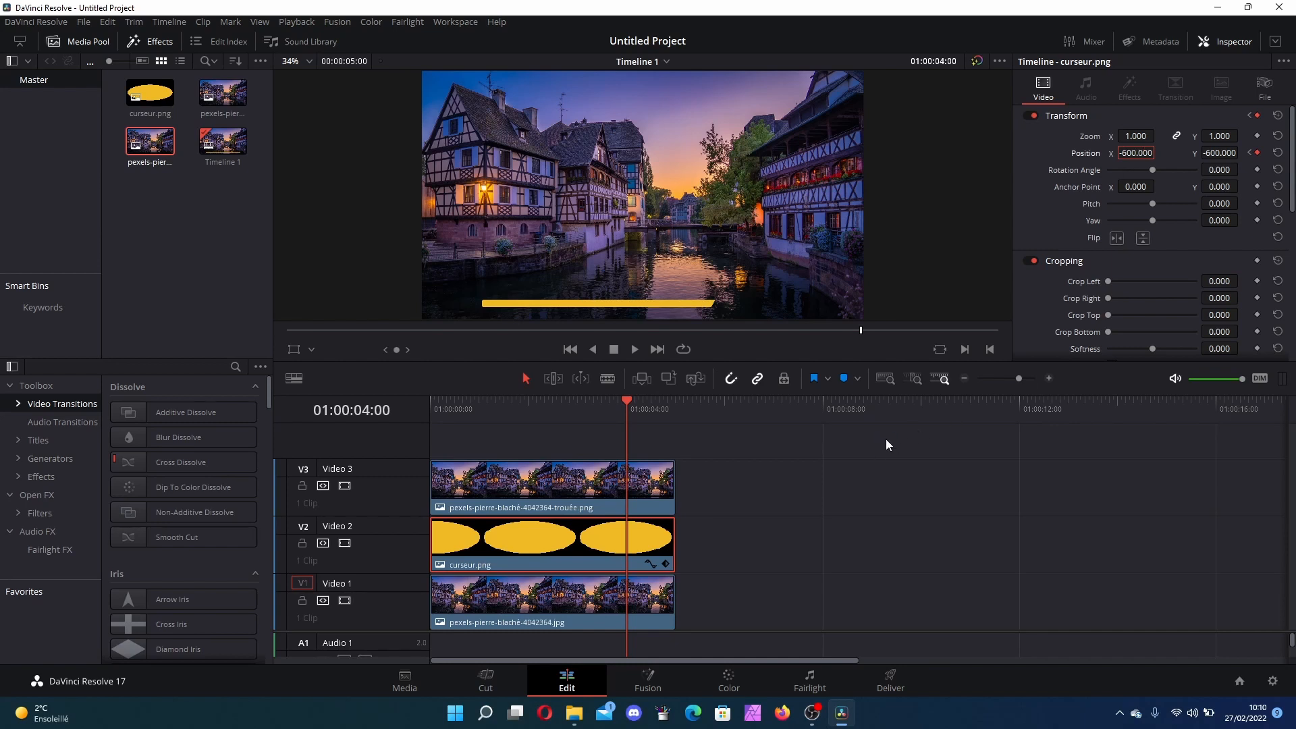
Step: Move to 5 seconds and set the cursor's X position to 0
left_click_drag(625, 402, 685, 402)
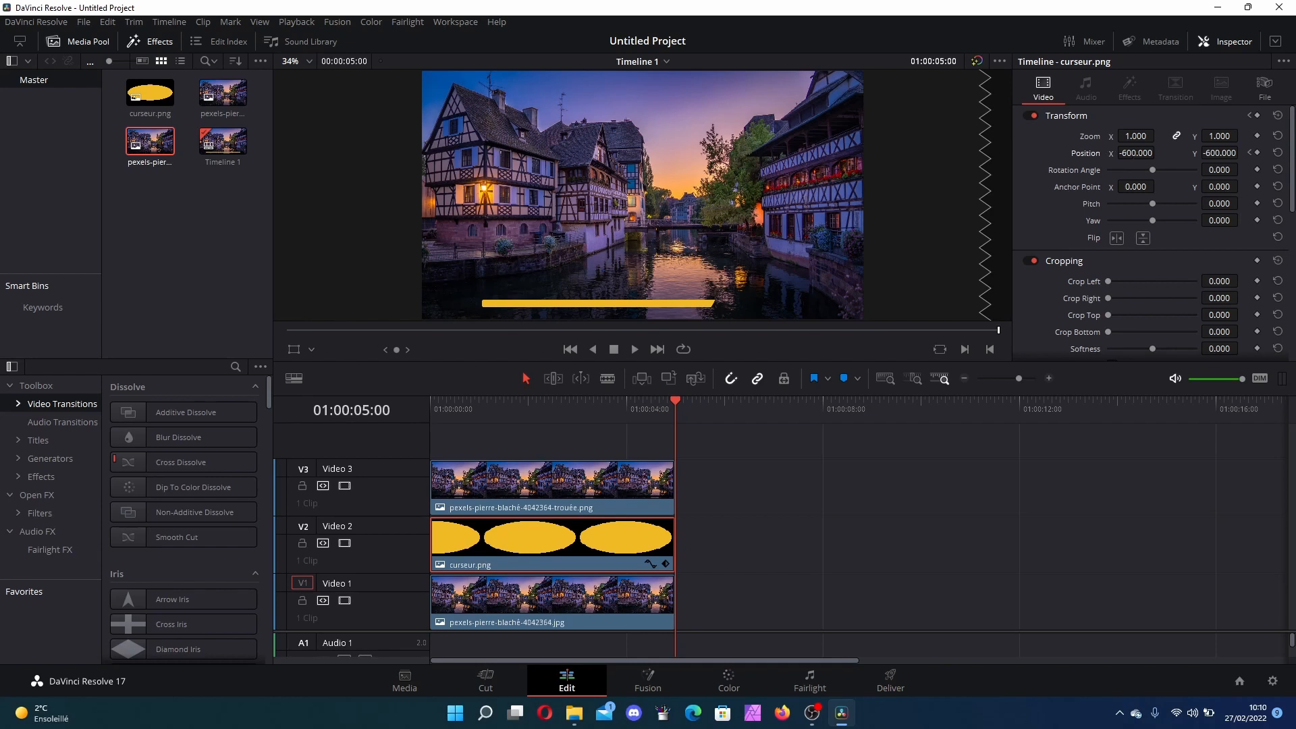
left_click(1136, 153)
type("0")
key("Return")
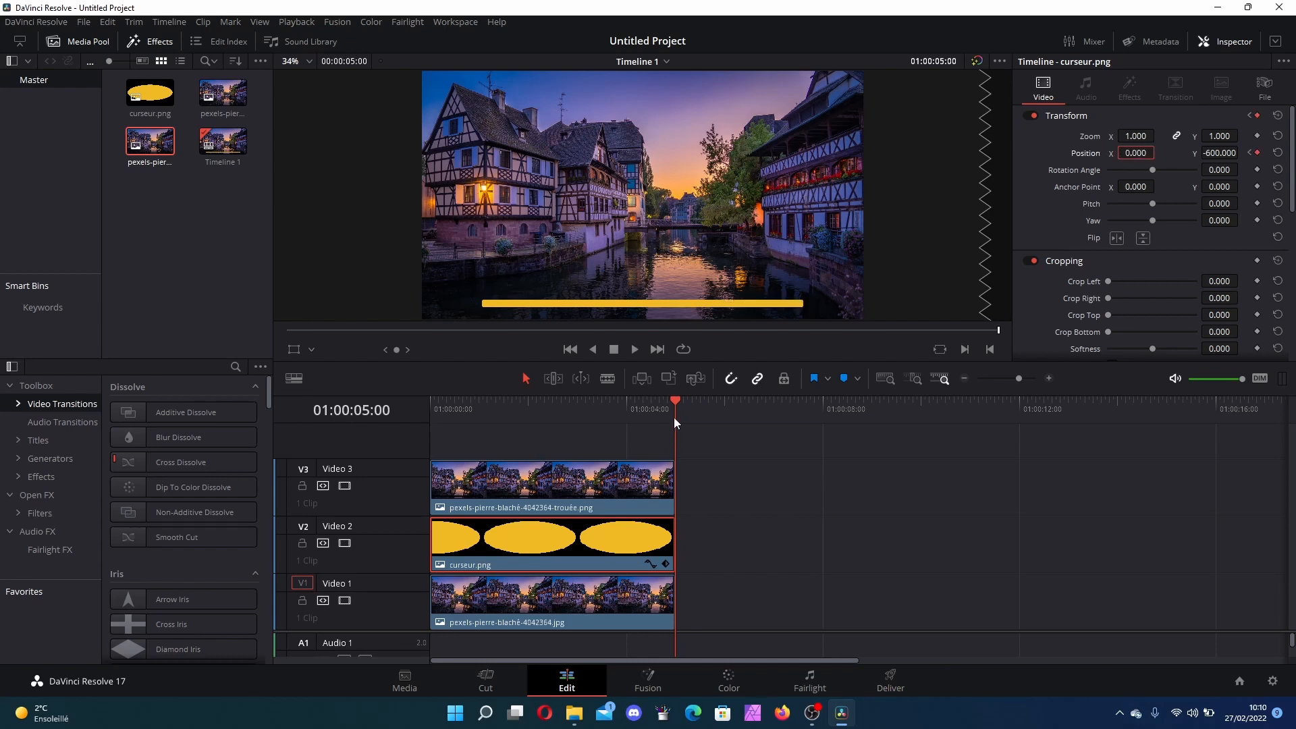
left_click_drag(675, 403, 674, 451)
left_click(817, 572)
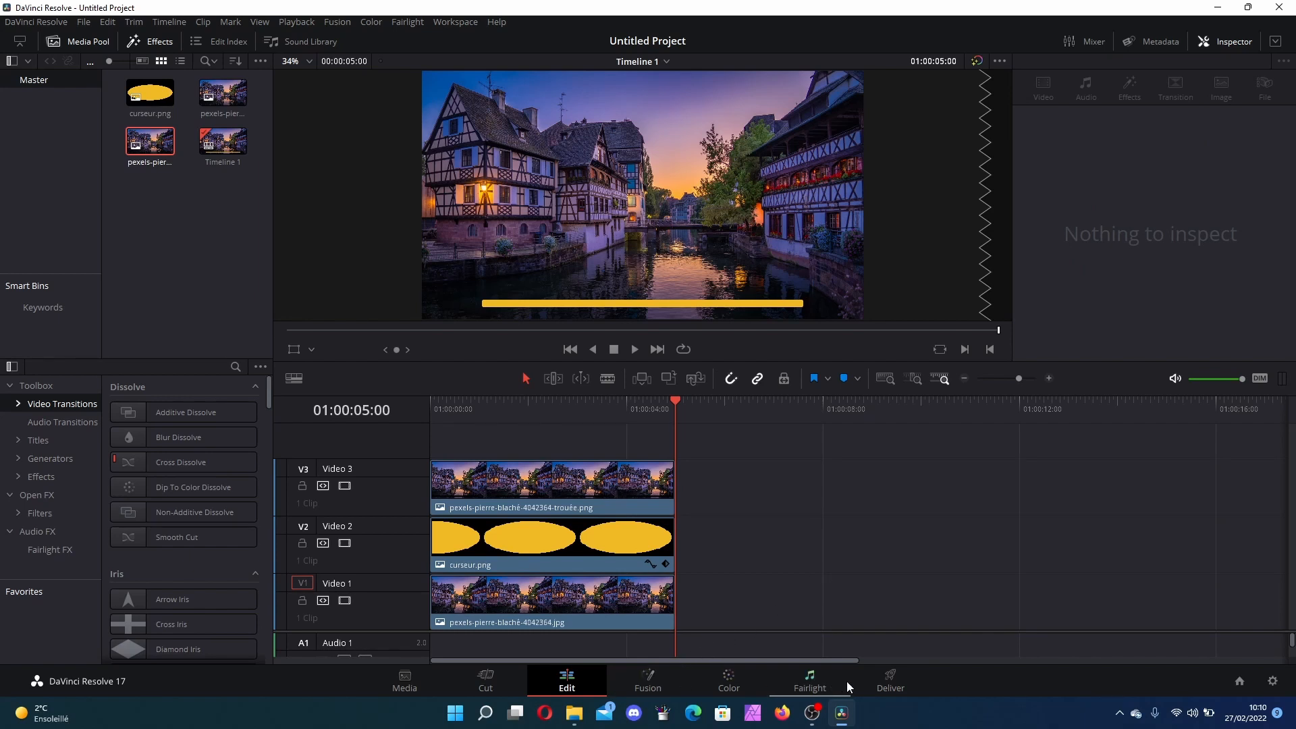
Step: Play the animation from the start and switch to the Deliver page
left_click(572, 354)
left_click(634, 349)
left_click(888, 688)
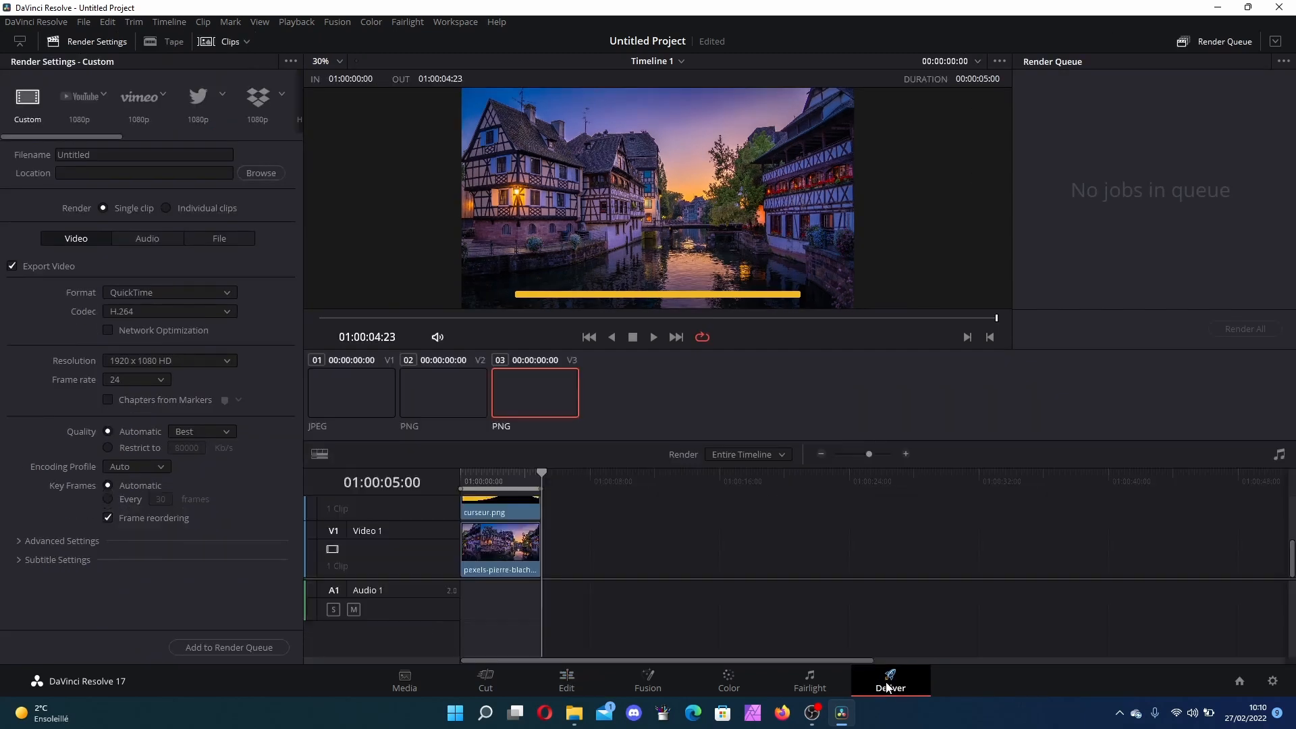
Step: Name the render file Timeline2 and set the export format to MP4
left_click_drag(541, 470, 458, 472)
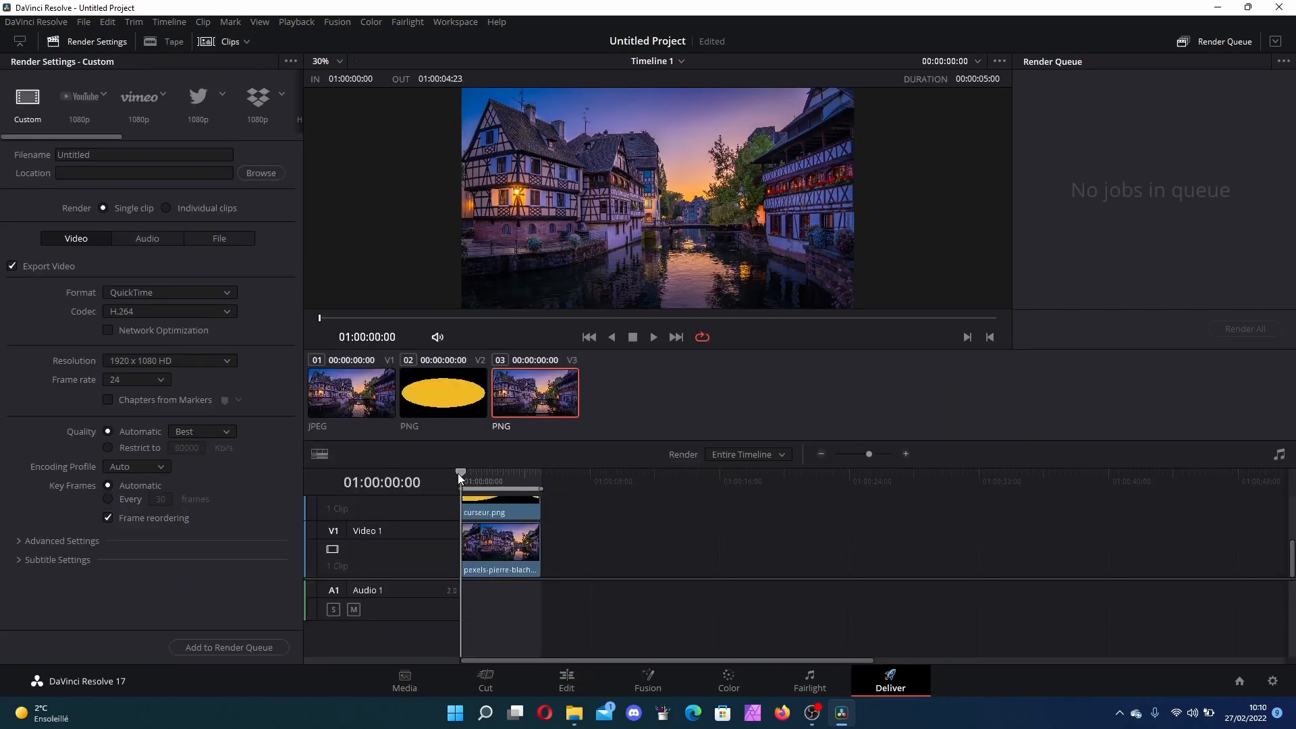
left_click(109, 171)
left_click_drag(120, 154, 17, 144)
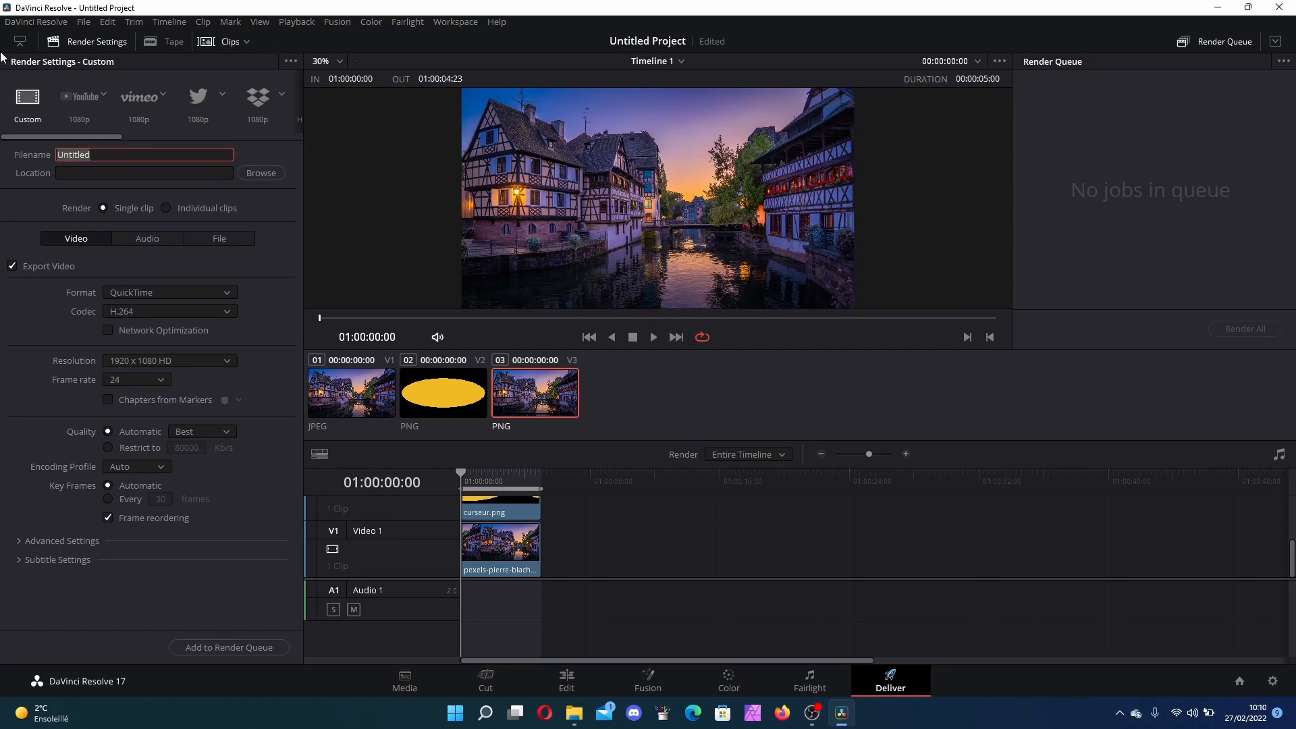
type("Timeline2")
left_click(251, 212)
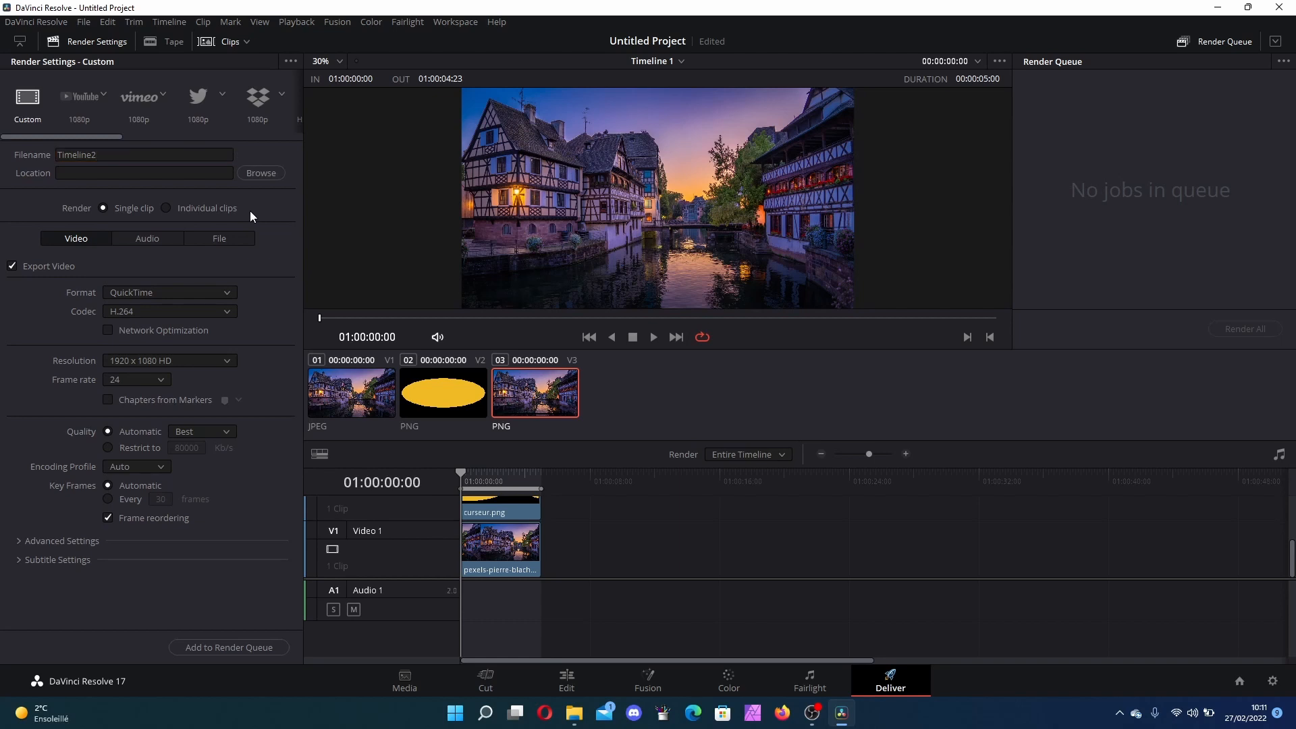
left_click(148, 296)
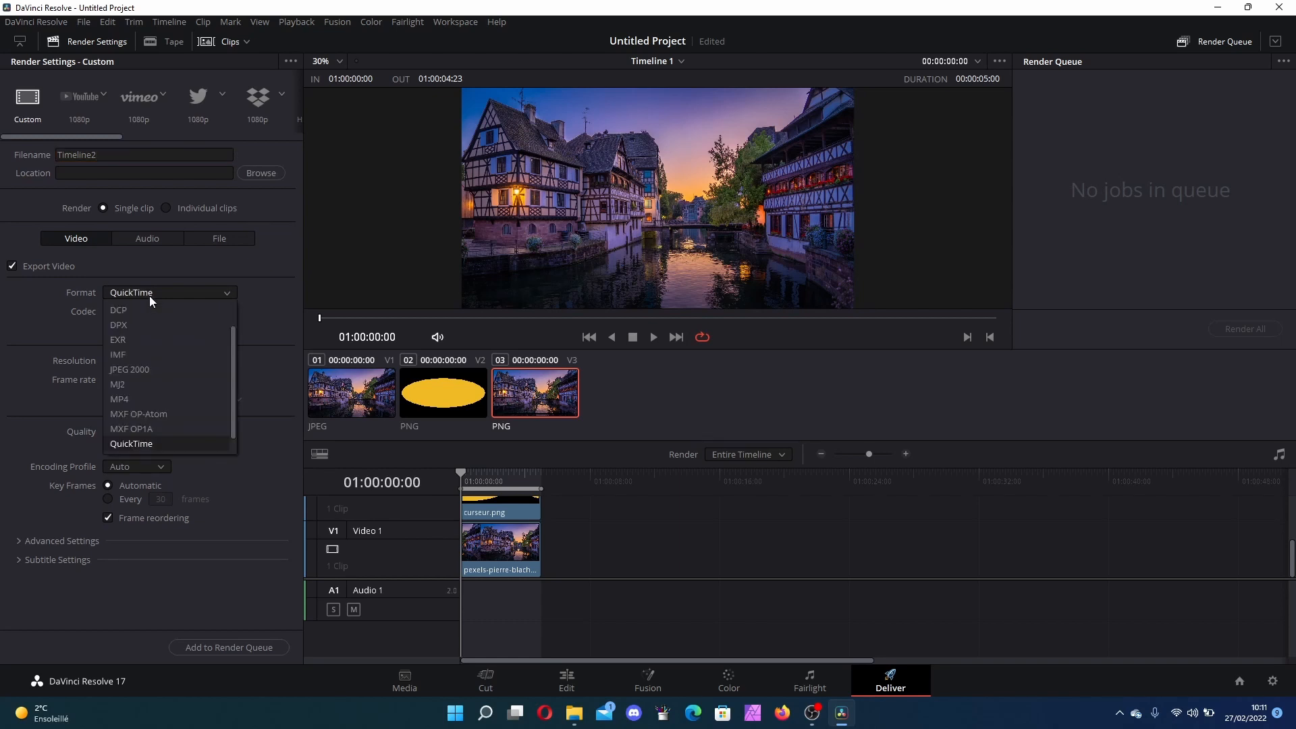
left_click(134, 401)
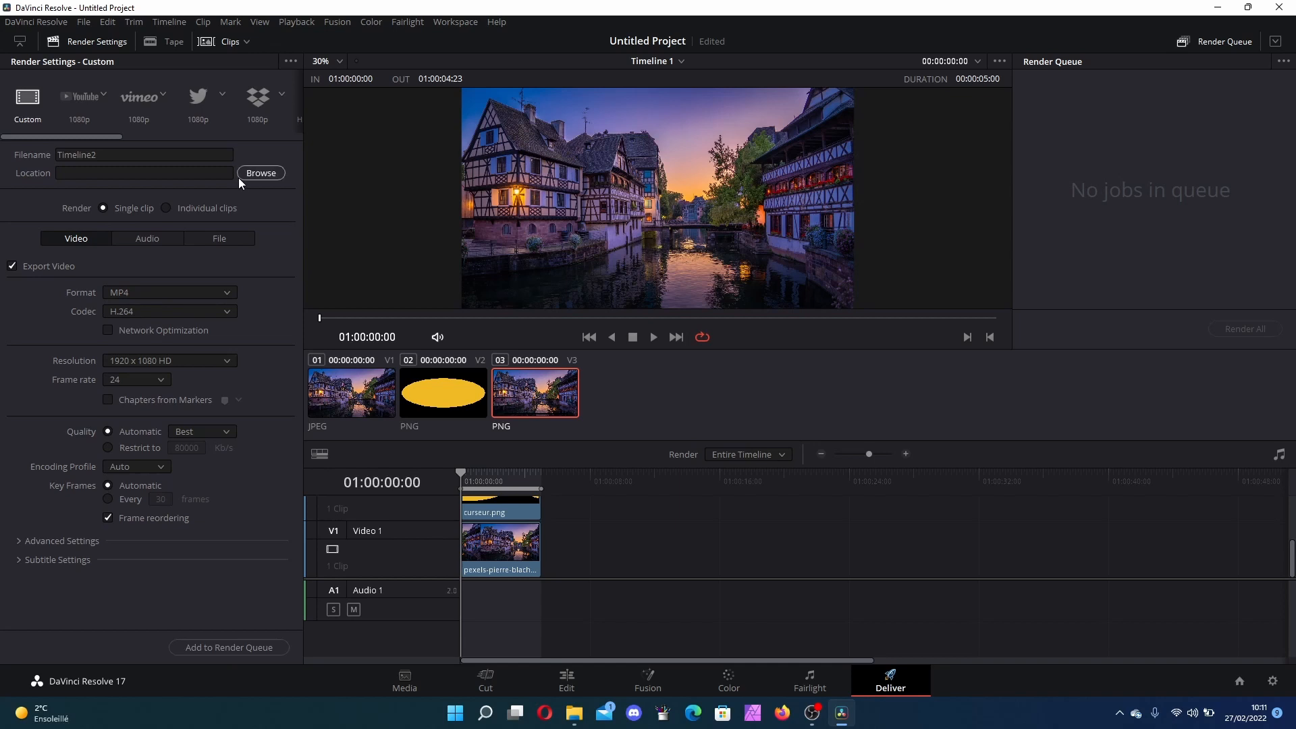
Step: Add the render job to the queue saving in the Vidéos folder, and render it
left_click(248, 649)
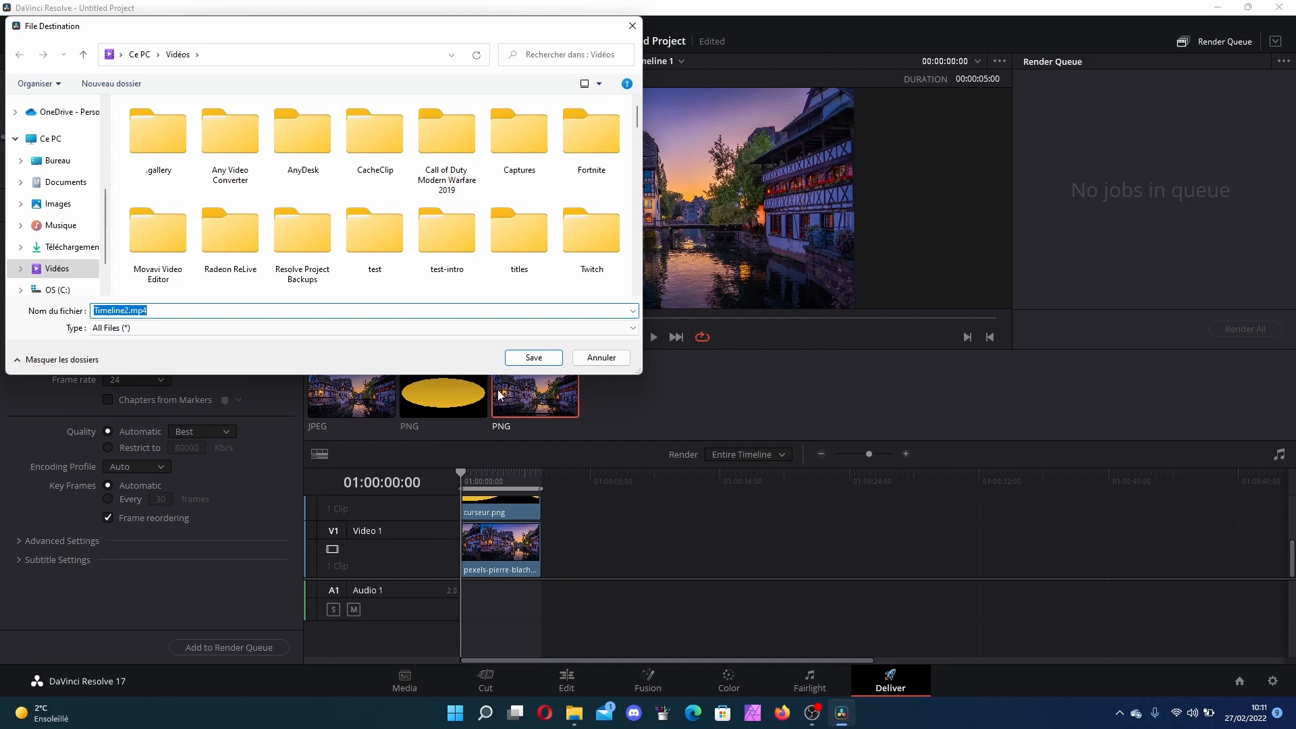
left_click(537, 362)
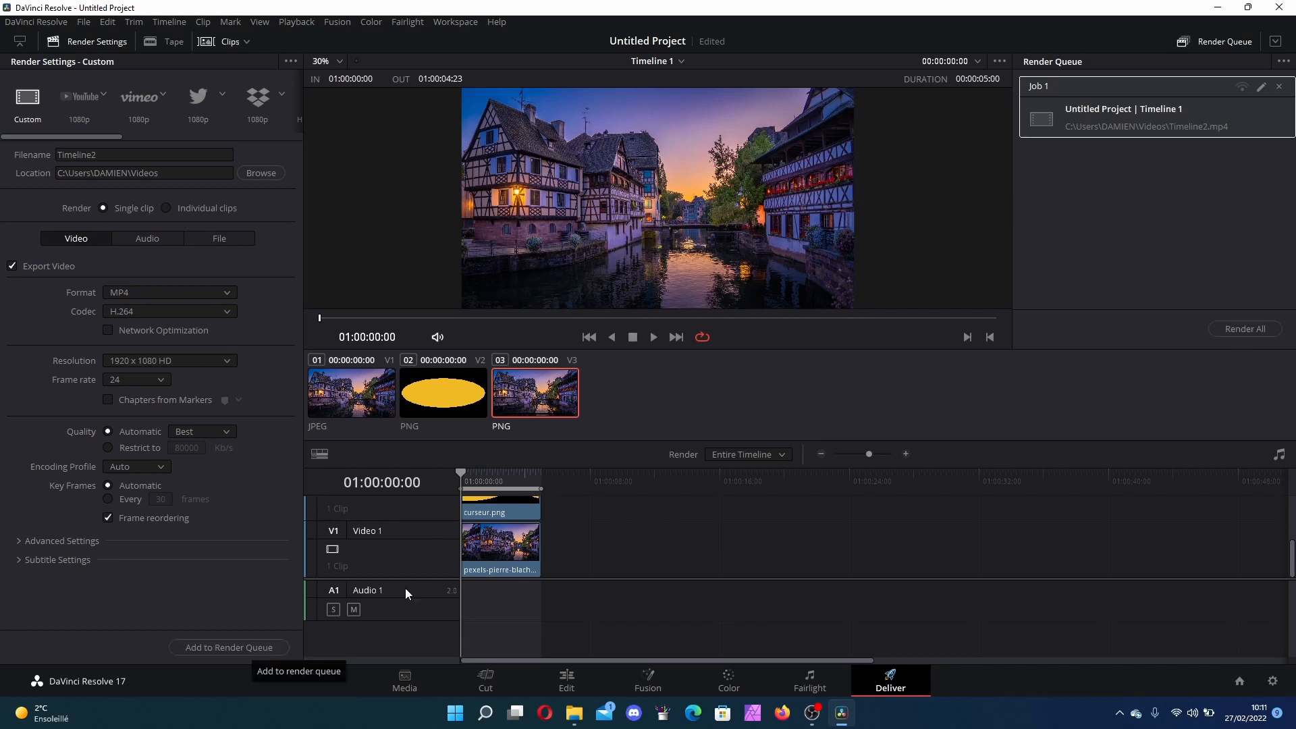
left_click(1267, 330)
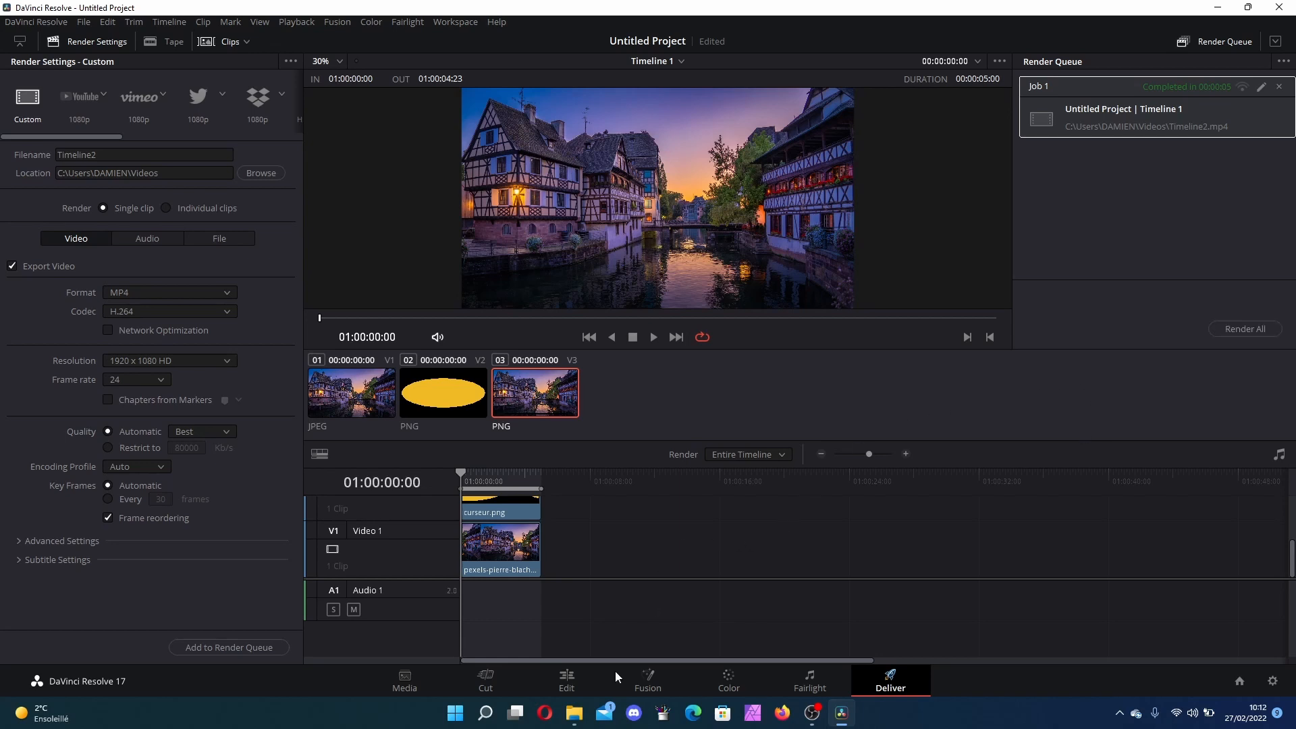
Step: Open File Explorer, go to the Vidéos folder and search it for timeline
left_click(585, 720)
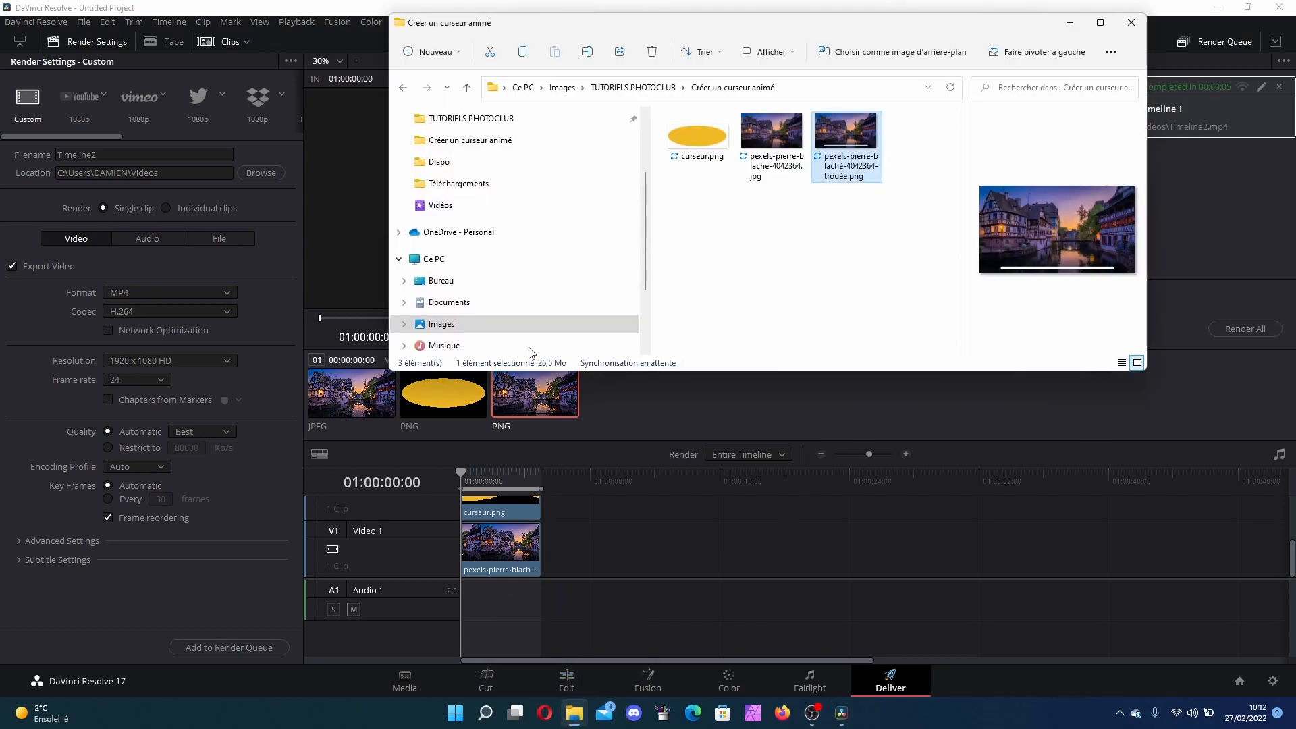
left_click(466, 209)
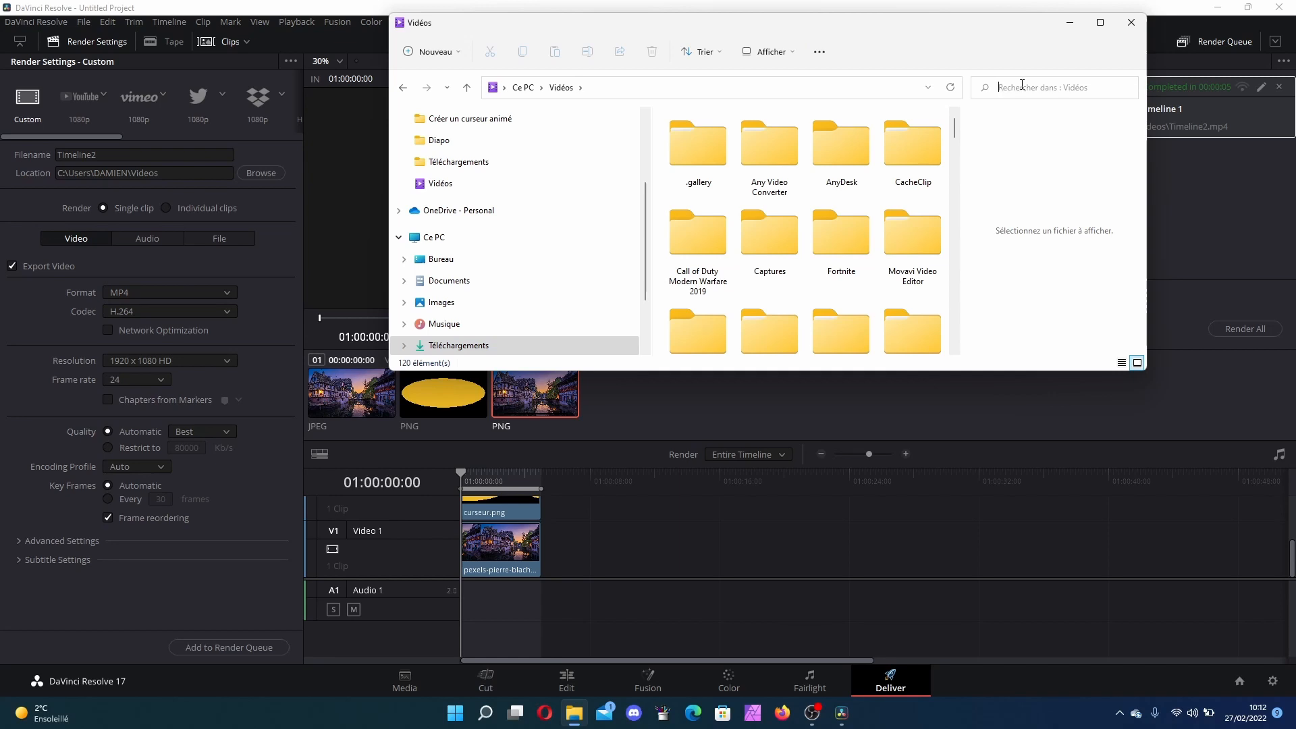
left_click(1022, 85)
type("timelide")
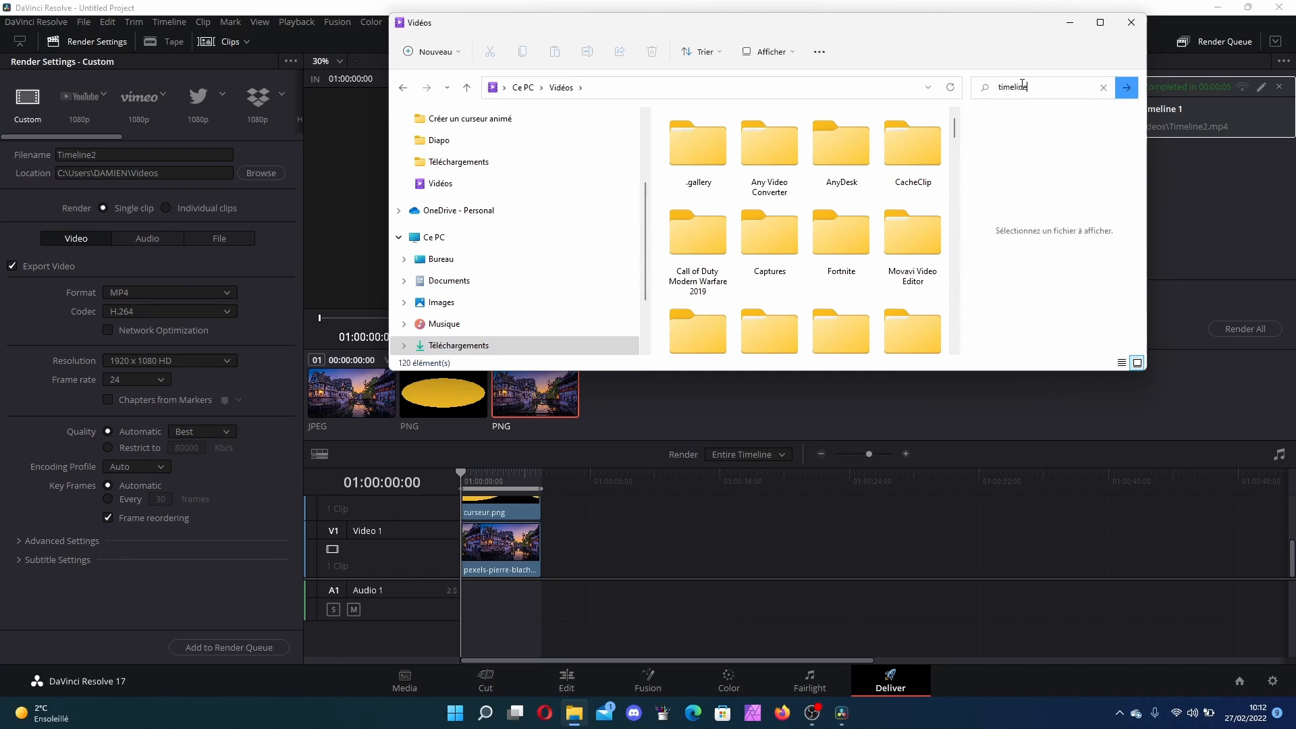
key("Return")
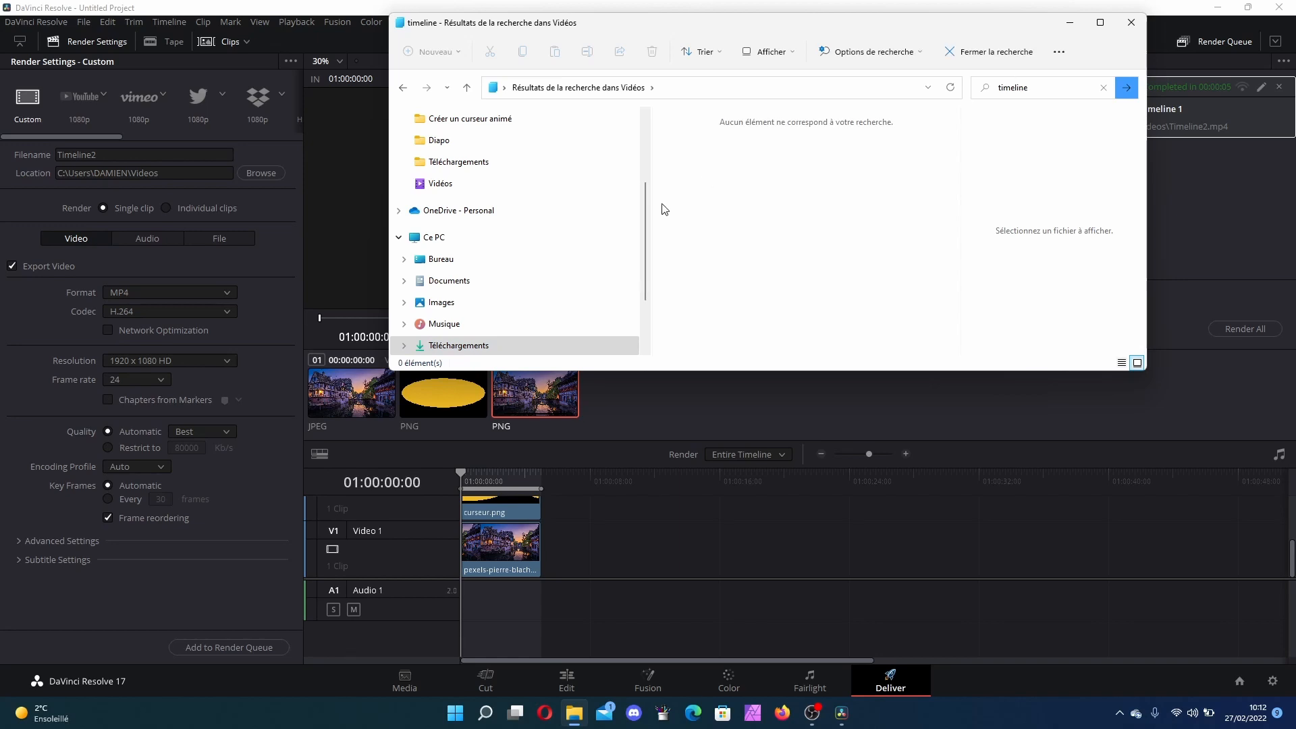
Step: Search the Vidéos folder for timeline once more and close the File Explorer window
left_click(456, 184)
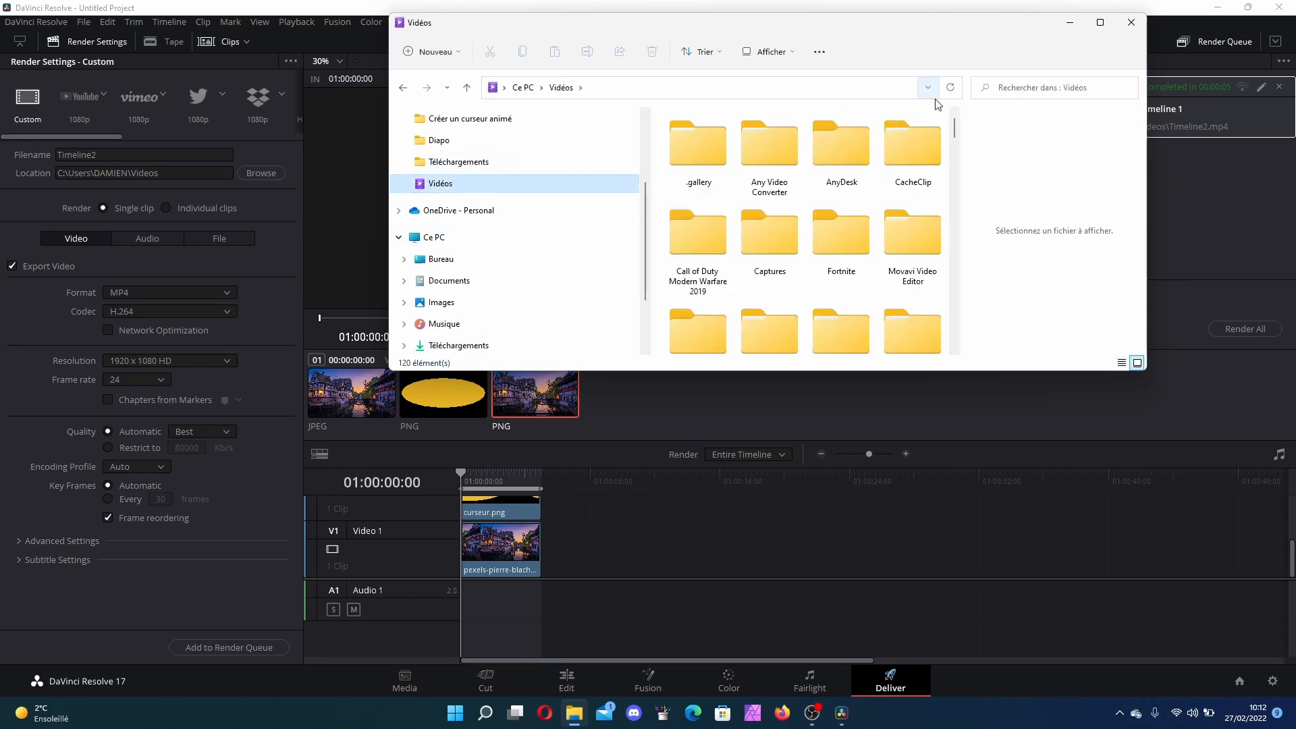
left_click(1029, 88)
type("timeline")
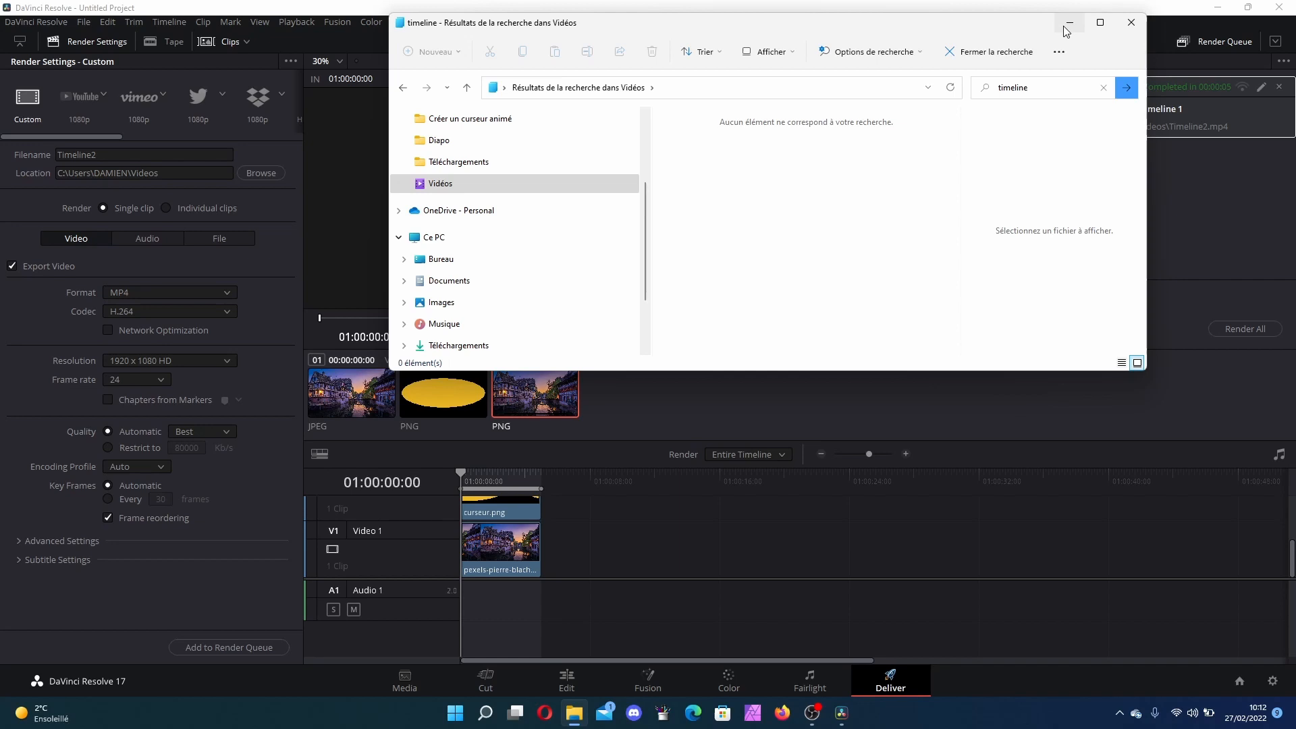
left_click(1042, 92)
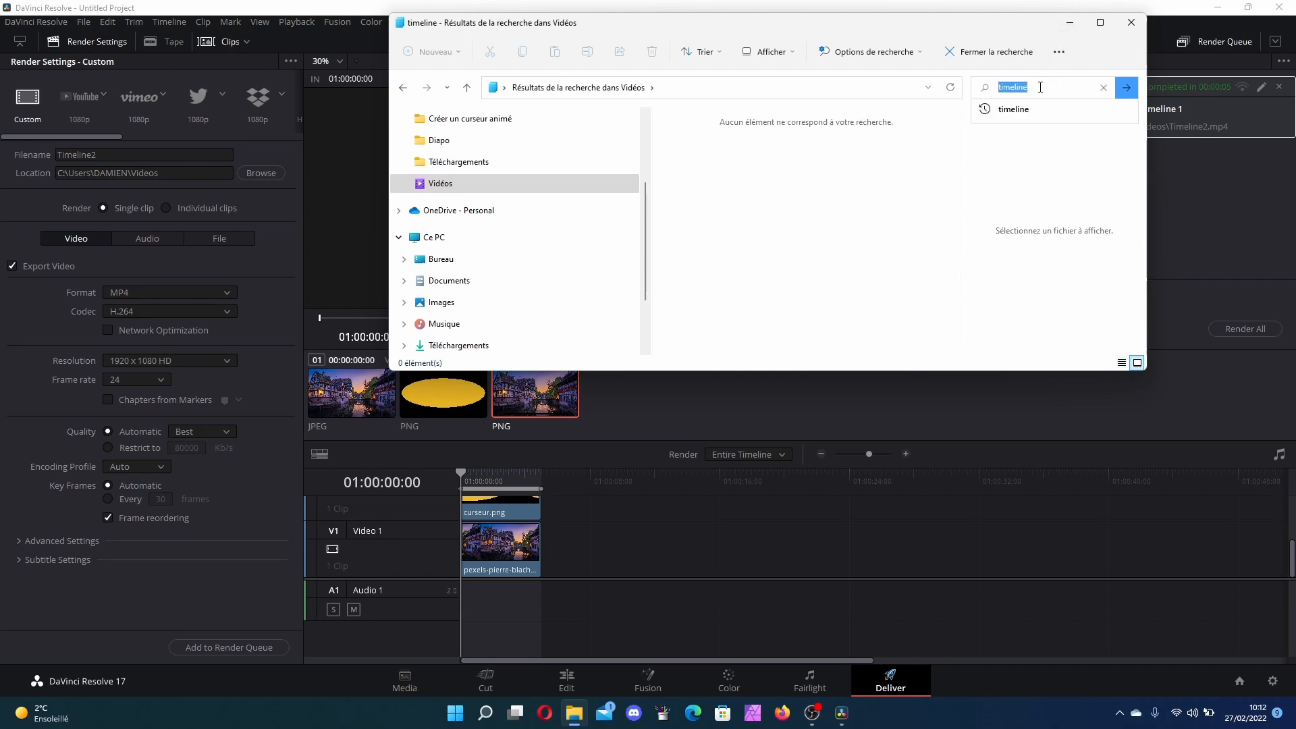
key("Return")
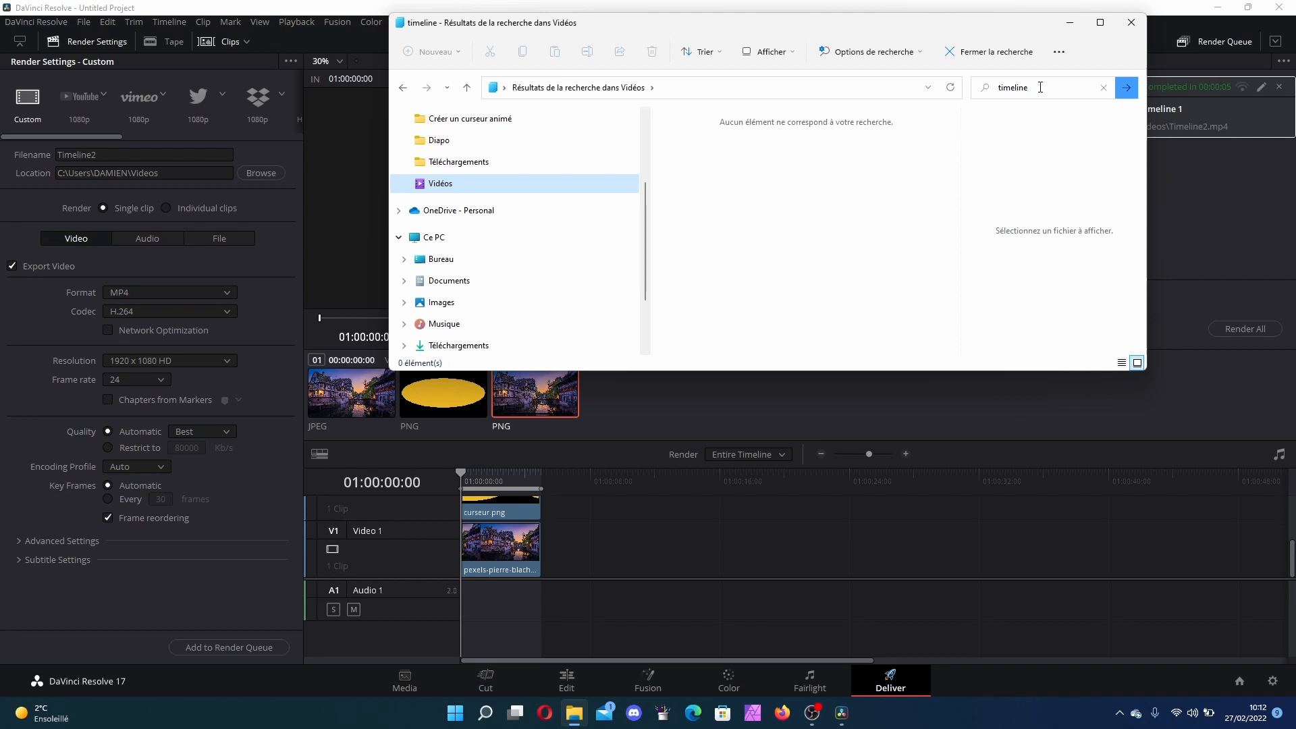
left_click(1138, 22)
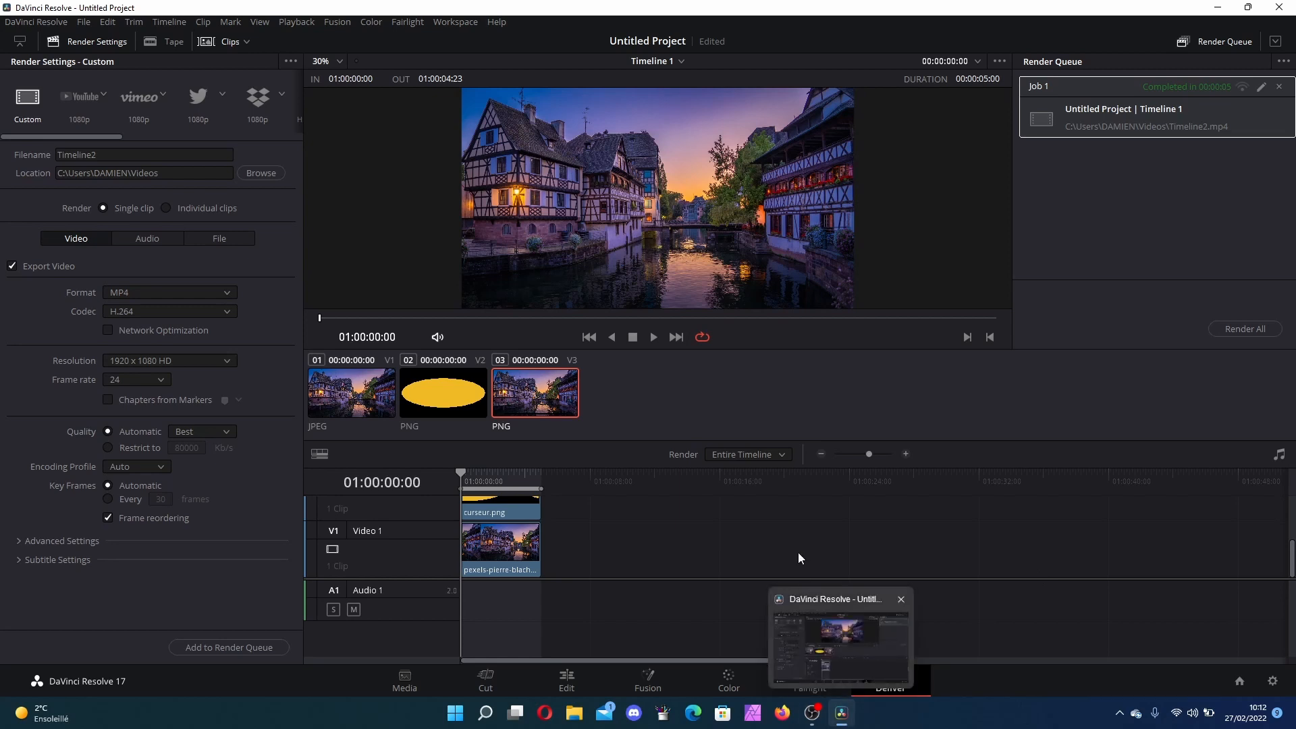
Step: Reopen File Explorer, play the rendered Timeline2.mp4 from the recent files and close the player
left_click(575, 713)
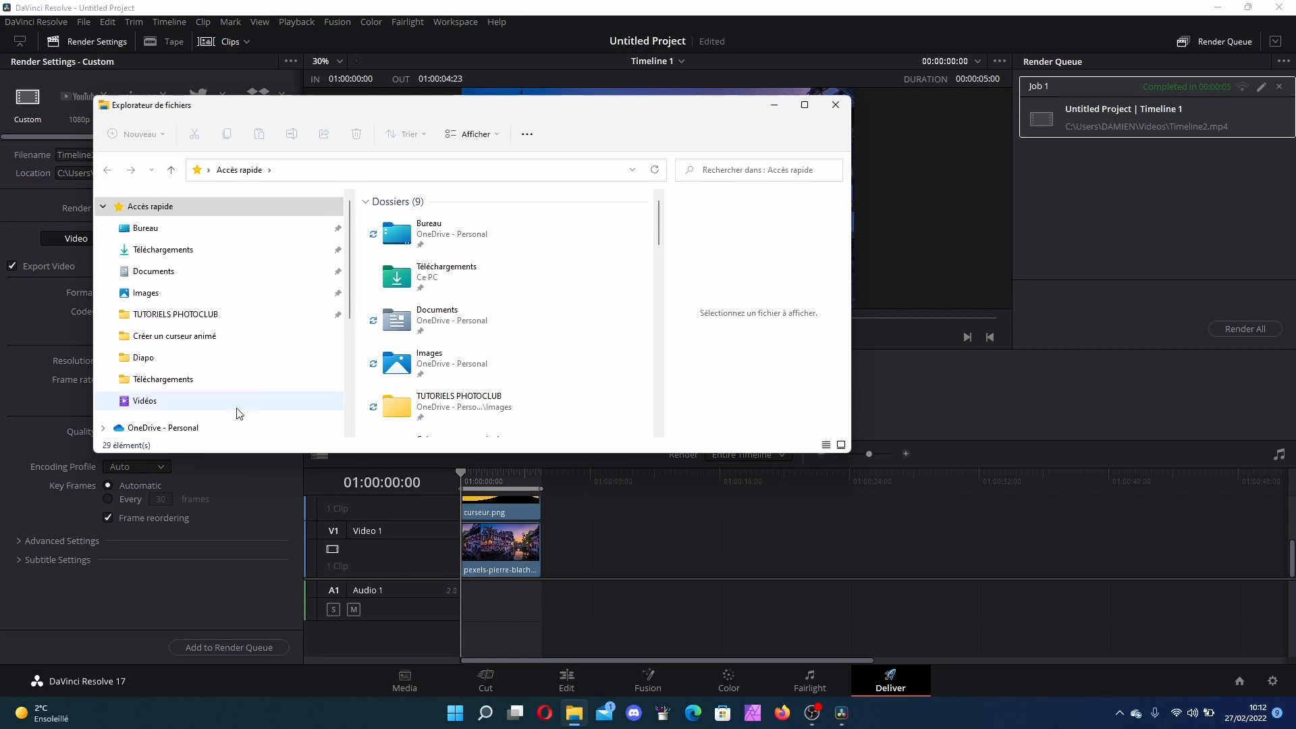
scroll(524, 297, "down", 3)
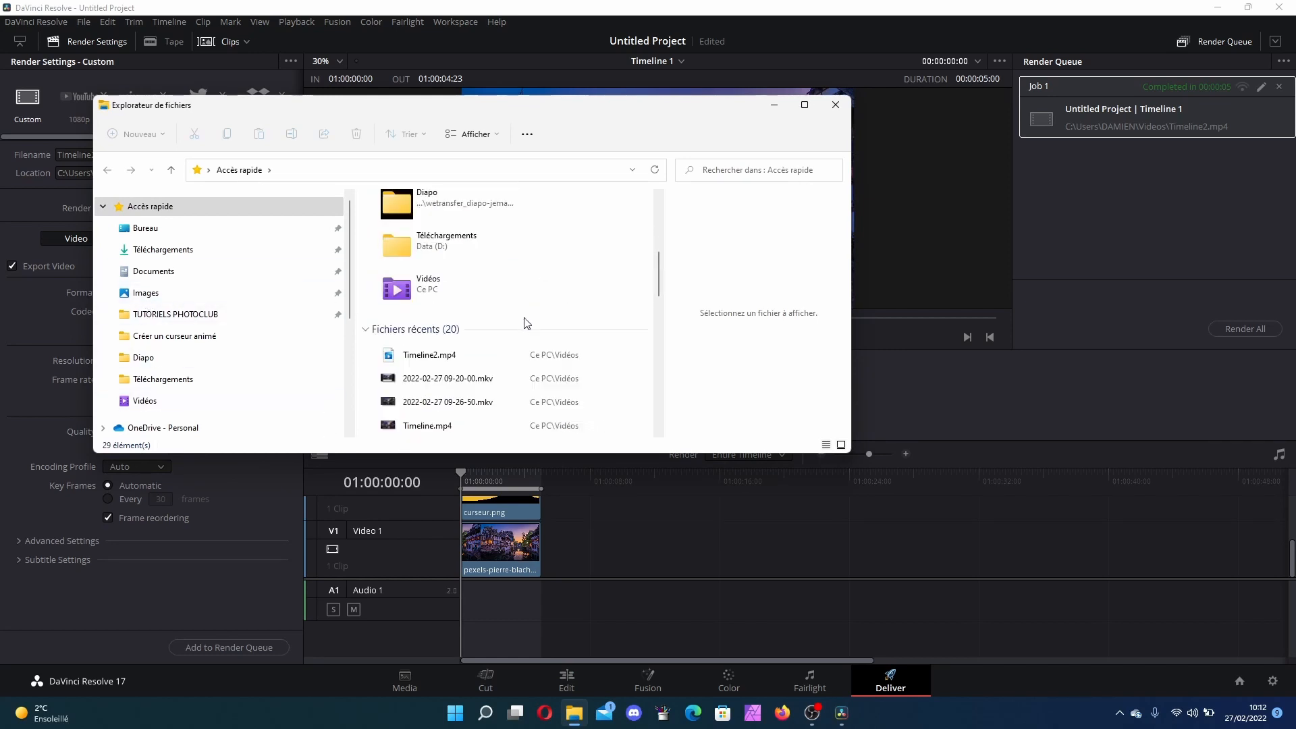
double_click(464, 357)
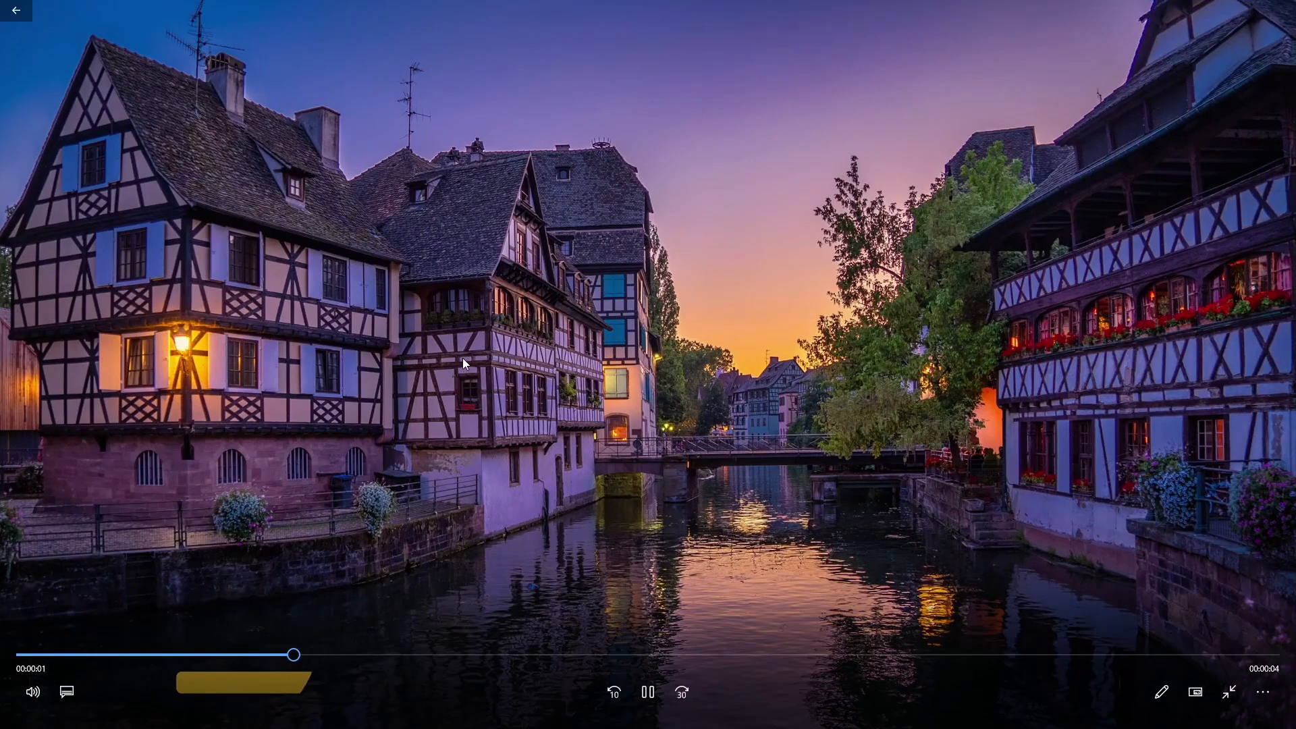
left_click(1285, 7)
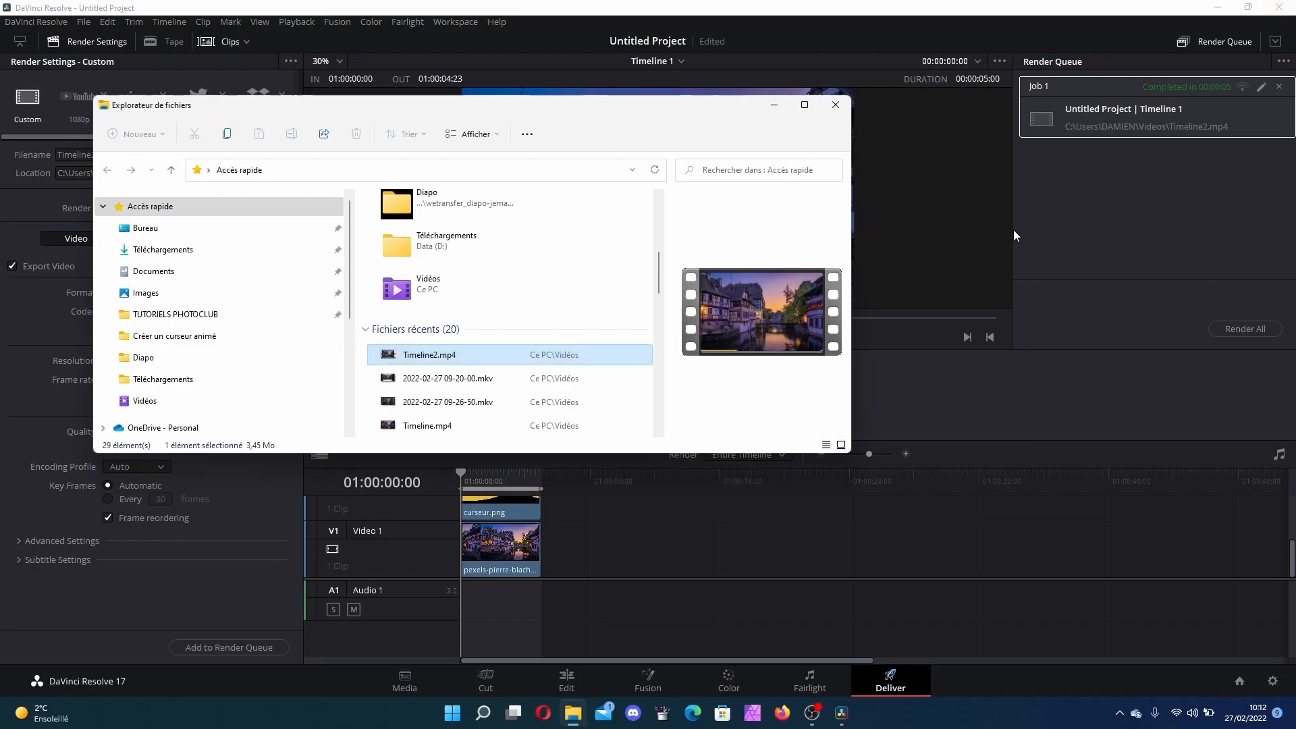
Step: Open Timeline2.mp4 with VLC media player, then close VLC
right_click(441, 360)
mouse_move(610, 427)
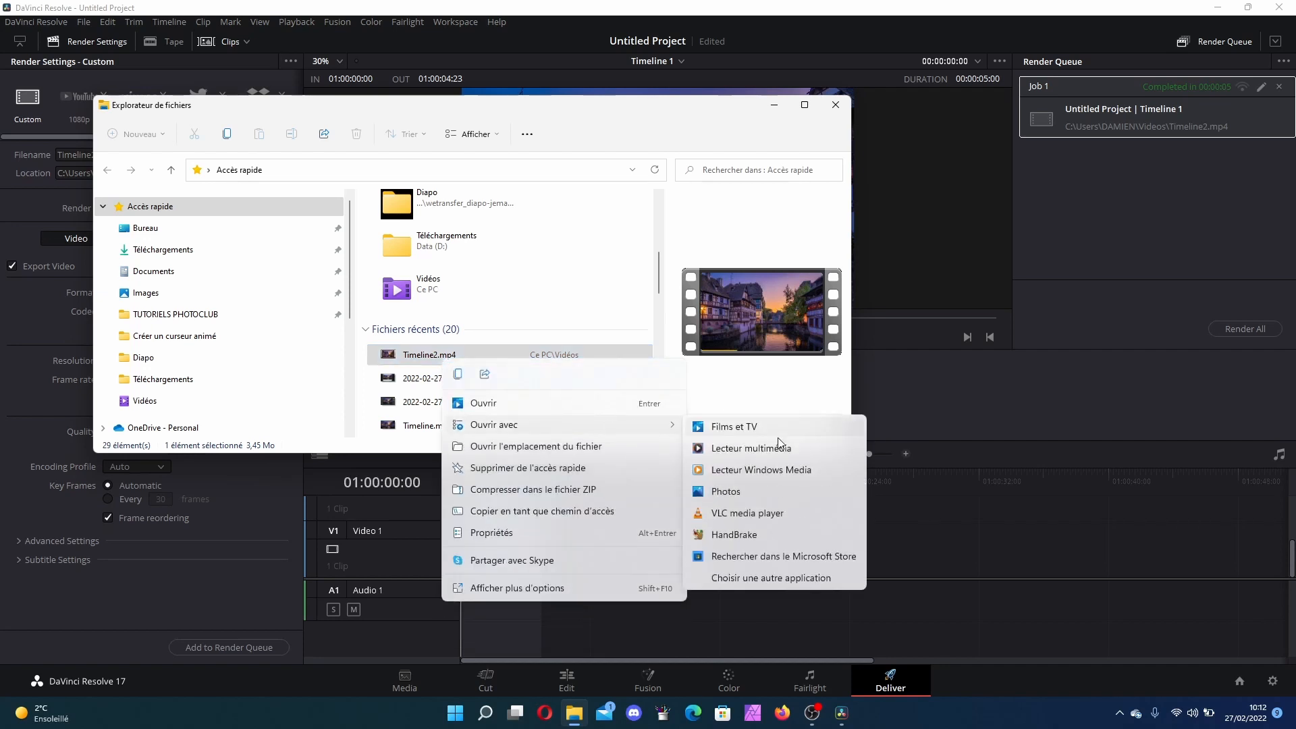
left_click(760, 518)
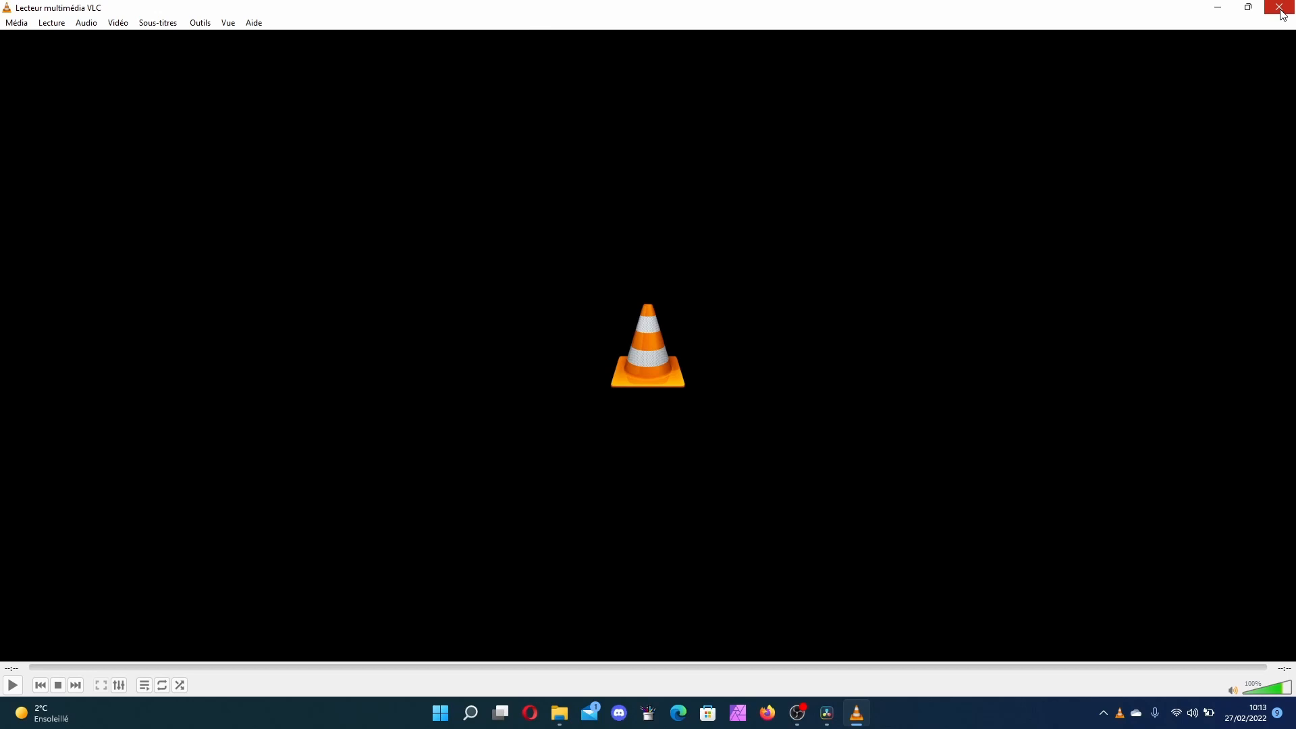
left_click(1282, 9)
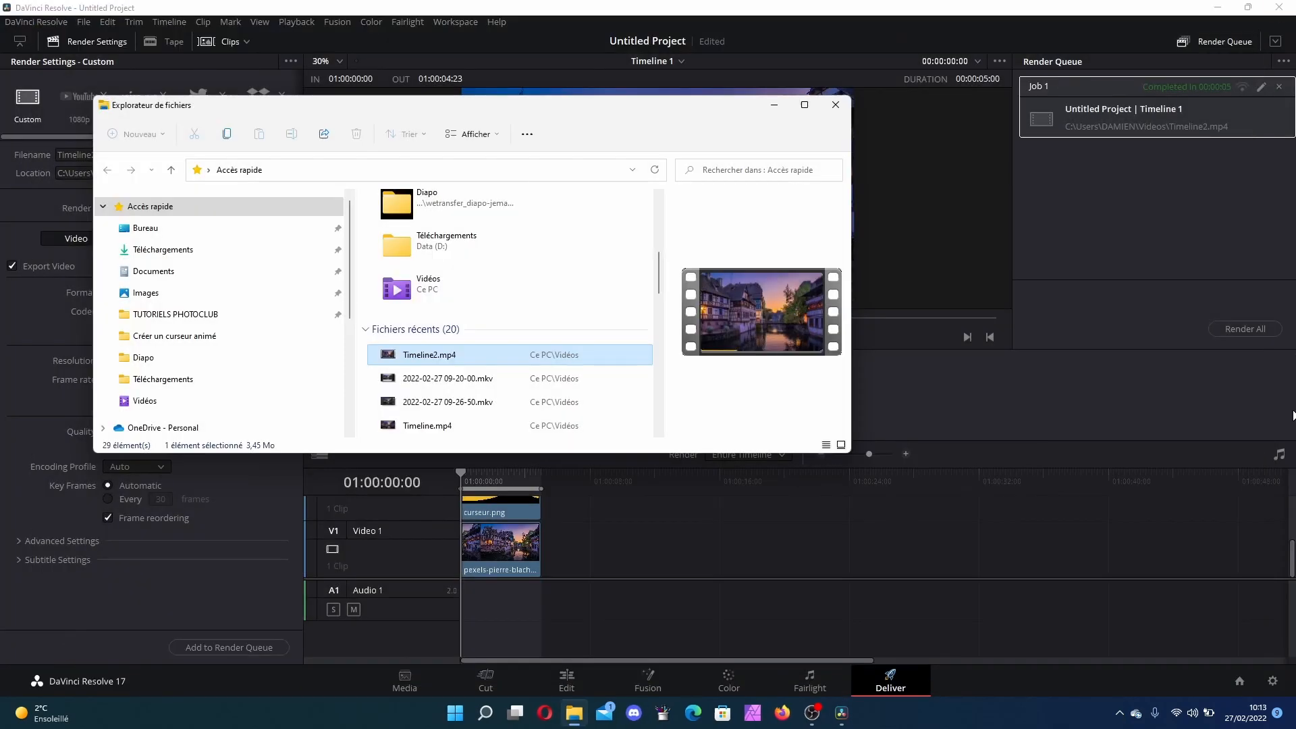
left_click(1119, 713)
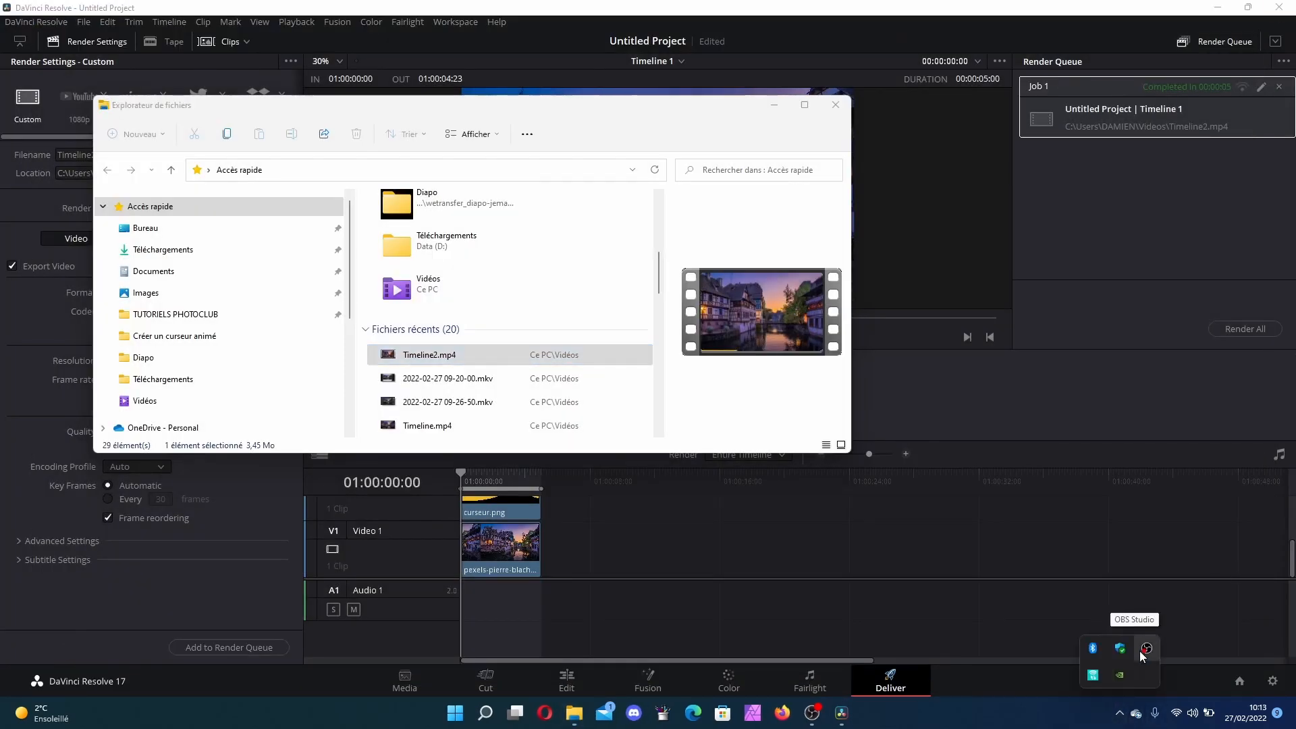
right_click(1146, 654)
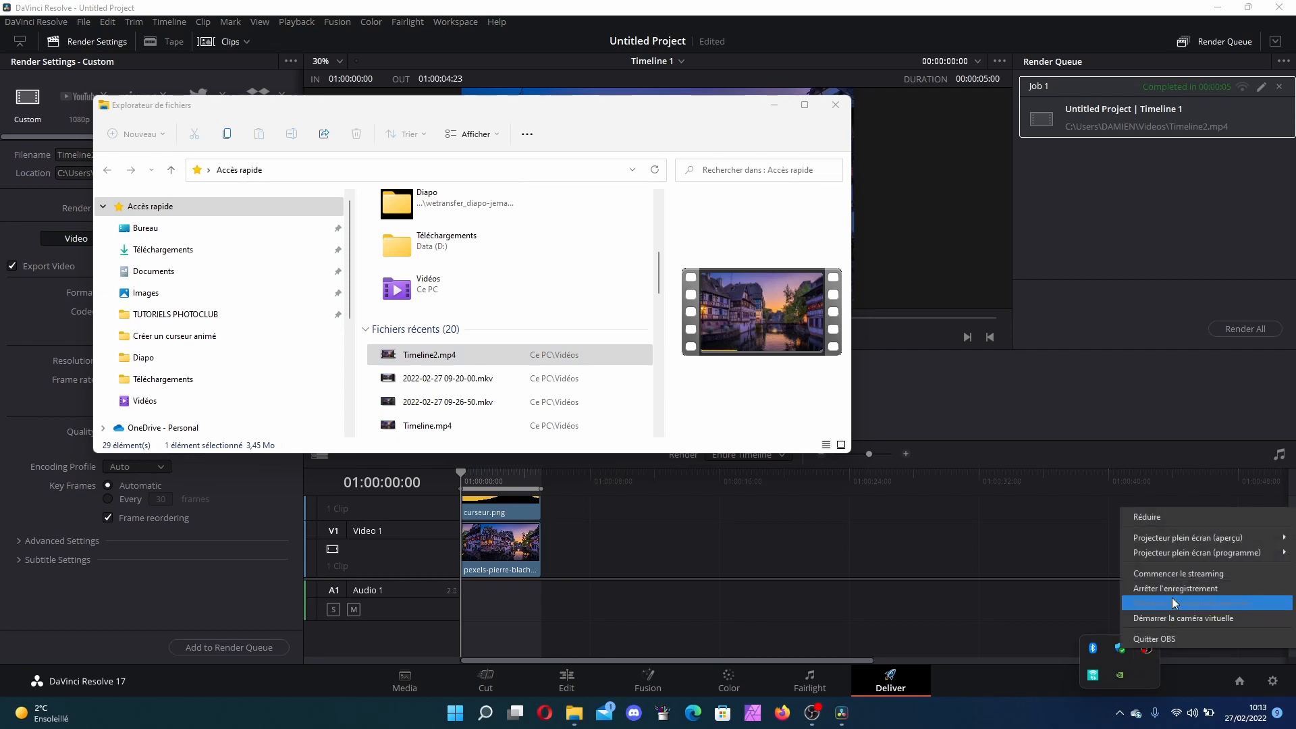